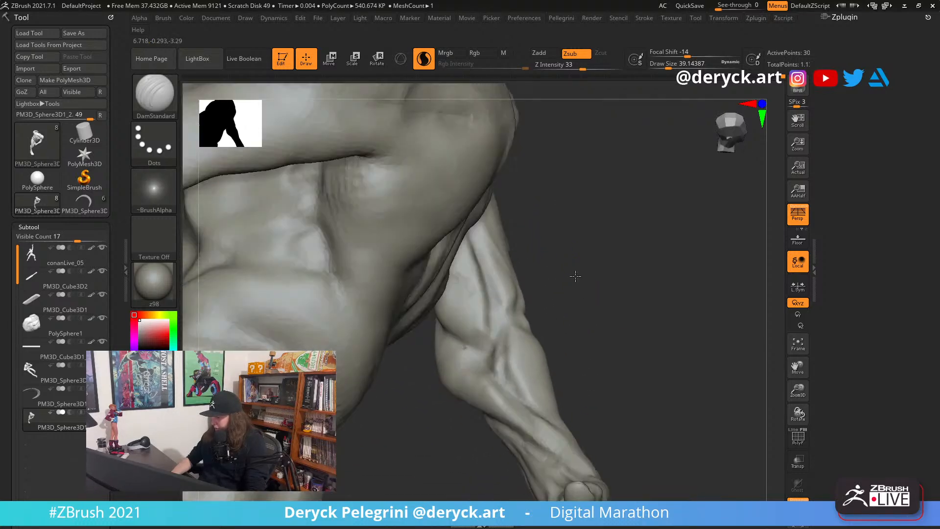
Carve the muscle grooves along the back of the upper arm with the DamStandard brush at draw size 112
{"action": "key", "text": "s"}
{"action": "left_click_drag", "start_coordinate": [486, 329], "coordinate": [495, 330]}
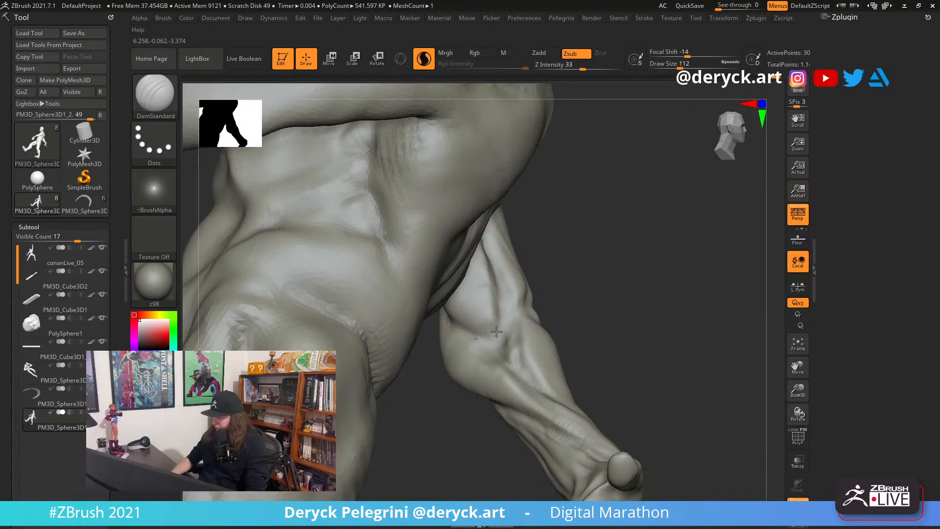
{"action": "left_click_drag", "start_coordinate": [568, 304], "coordinate": [486, 325]}
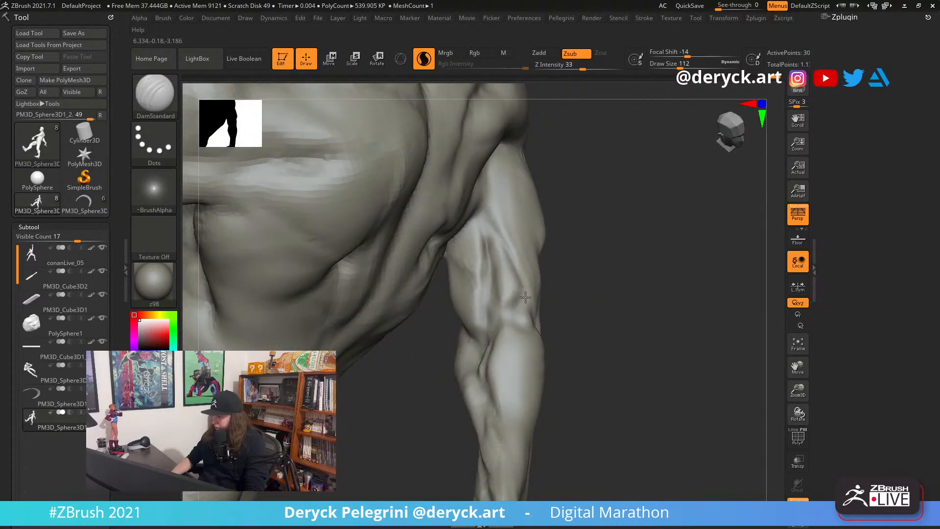
Reshape the upper arm and elbow contours with the Move brush at a draw size of about 149
{"action": "key", "text": "b"}
{"action": "key", "text": "m"}
{"action": "key", "text": "v"}
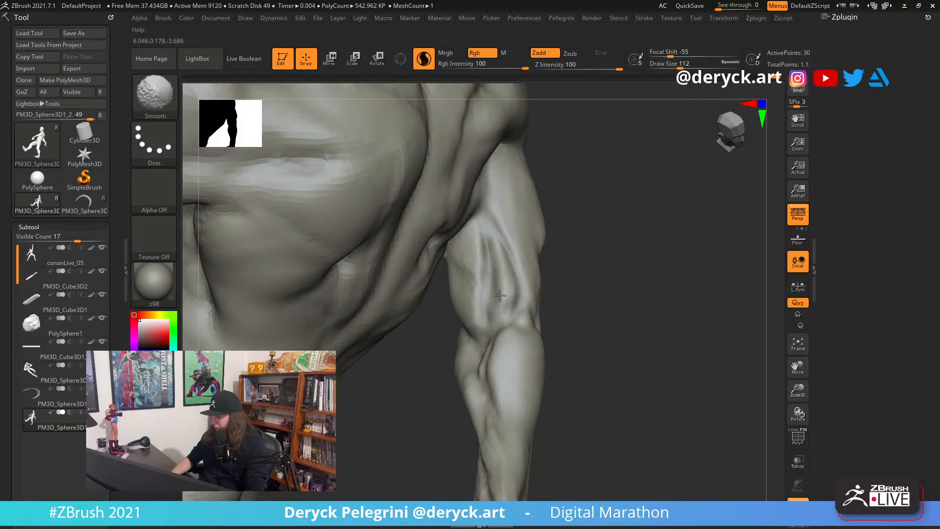
{"action": "left_click_drag", "start_coordinate": [505, 294], "coordinate": [471, 277]}
{"action": "key", "text": "s"}
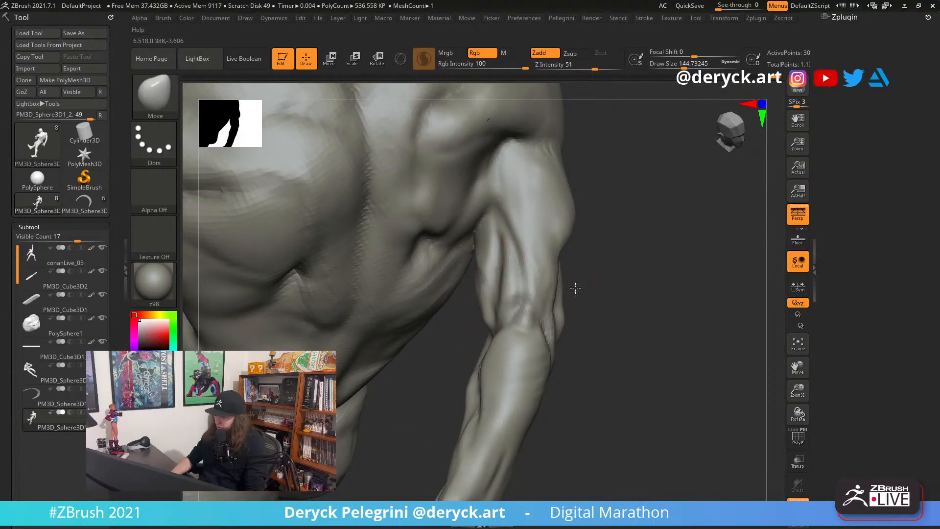
{"action": "left_click_drag", "start_coordinate": [576, 287], "coordinate": [462, 263]}
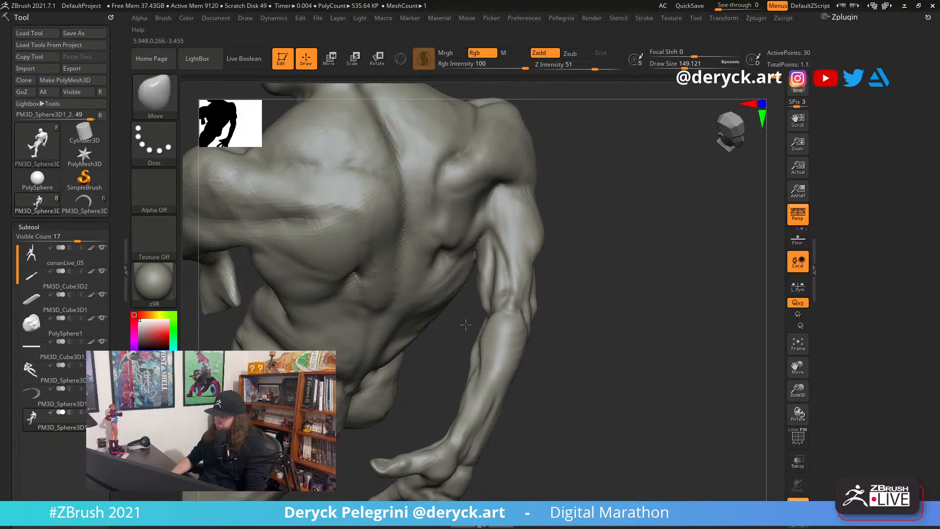
Isolate the lowered arm and its shoulder by hiding the rest of the body with lasso selections
{"action": "mouse_move", "coordinate": [470, 323]}
{"action": "left_mouse_down"}
{"action": "mouse_move", "coordinate": [590, 321]}
{"action": "mouse_move", "coordinate": [571, 280]}
{"action": "mouse_move", "coordinate": [615, 278]}
{"action": "mouse_move", "coordinate": [436, 314]}
{"action": "mouse_move", "coordinate": [466, 161]}
{"action": "mouse_move", "coordinate": [529, 155]}
{"action": "left_mouse_up"}
{"action": "left_click_drag", "start_coordinate": [595, 210], "coordinate": [494, 211]}
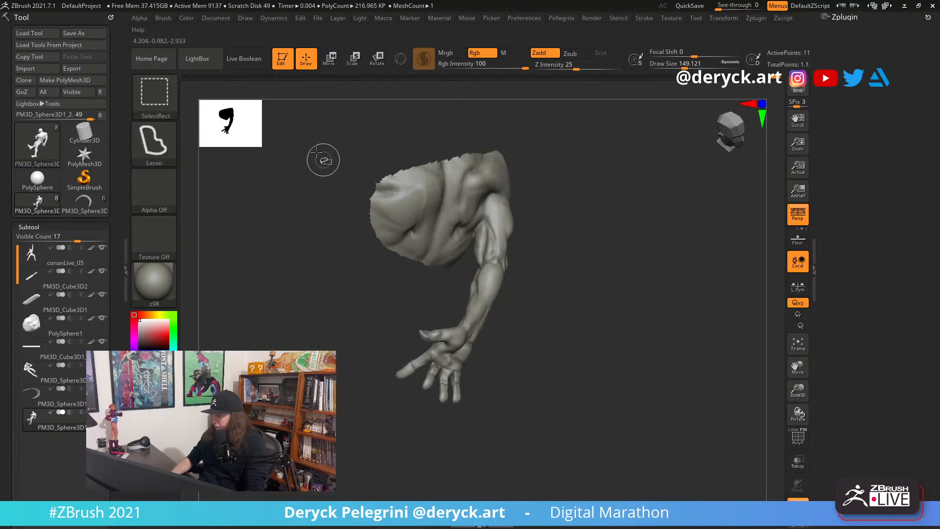
{"action": "mouse_move", "coordinate": [450, 294]}
{"action": "left_mouse_down", "text": "ctrl+alt+shift"}
{"action": "mouse_move", "coordinate": [473, 251]}
{"action": "mouse_move", "coordinate": [468, 120]}
{"action": "mouse_move", "coordinate": [460, 112]}
{"action": "left_mouse_up", "text": "ctrl+alt+shift"}
{"action": "mouse_move", "coordinate": [316, 173]}
{"action": "left_mouse_down"}
{"action": "mouse_move", "coordinate": [366, 178]}
{"action": "mouse_move", "coordinate": [372, 246]}
{"action": "mouse_move", "coordinate": [348, 218]}
{"action": "mouse_move", "coordinate": [369, 214]}
{"action": "left_mouse_up"}
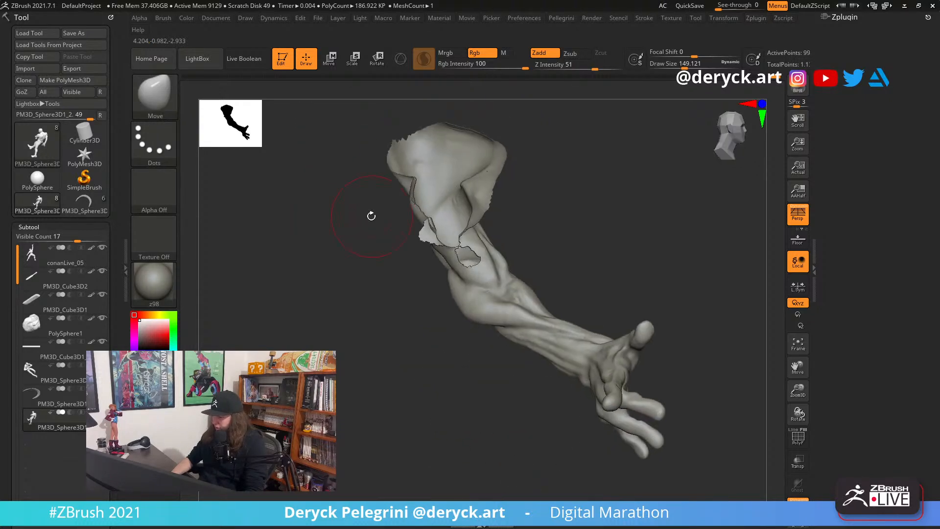
Hide the leftover torso fragments around the shoulder and armpit with further lasso selections
{"action": "key", "text": "ctrl+shift"}
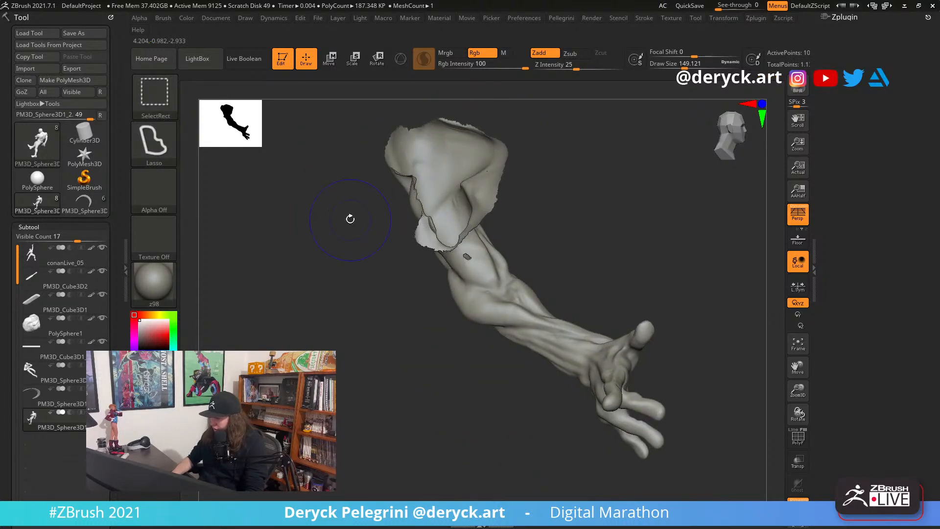
{"action": "mouse_move", "coordinate": [348, 216]}
{"action": "left_mouse_down"}
{"action": "mouse_move", "coordinate": [335, 209]}
{"action": "mouse_move", "coordinate": [340, 221]}
{"action": "mouse_move", "coordinate": [345, 156]}
{"action": "left_mouse_up"}
{"action": "key", "text": "ctrl+shift"}
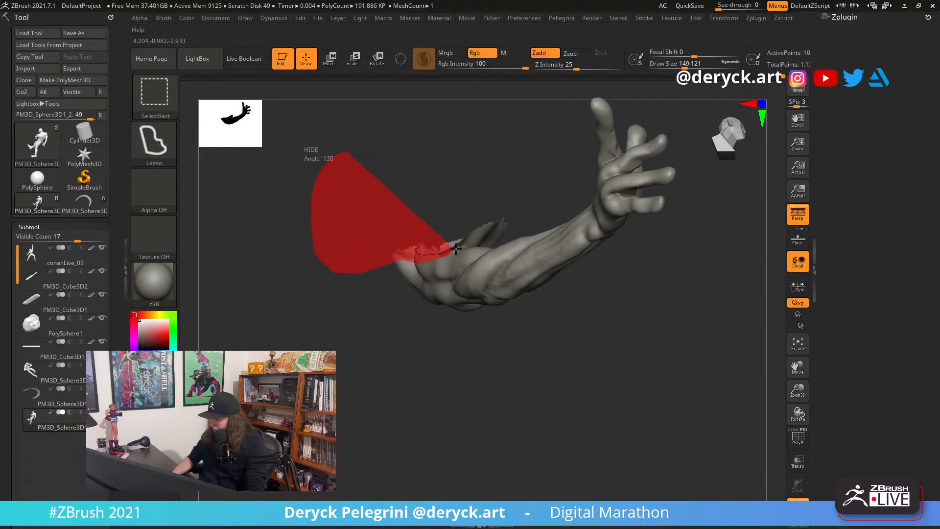
{"action": "left_click_drag", "start_coordinate": [503, 234], "coordinate": [509, 230], "text": "ctrl+alt+shift"}
{"action": "mouse_move", "coordinate": [431, 161]}
{"action": "left_mouse_down"}
{"action": "mouse_move", "coordinate": [398, 163]}
{"action": "mouse_move", "coordinate": [376, 195]}
{"action": "mouse_move", "coordinate": [339, 198]}
{"action": "left_mouse_up"}
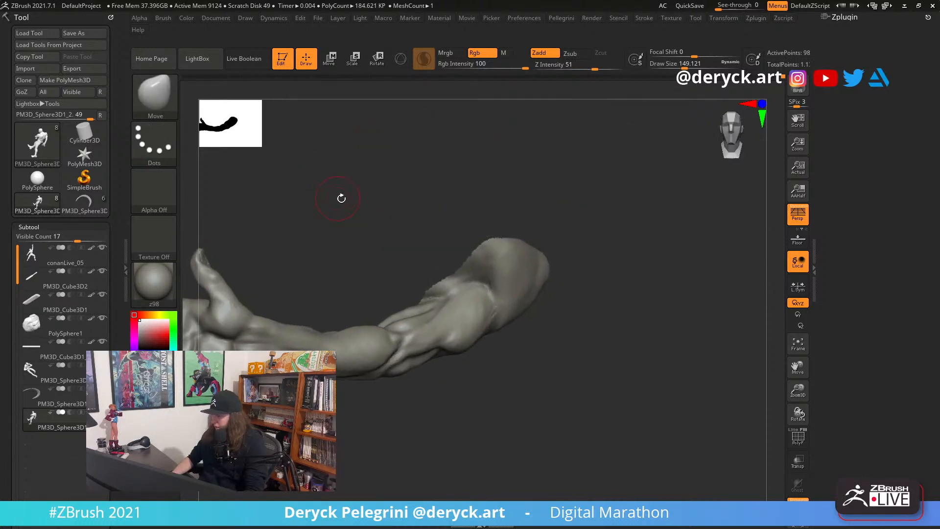
{"action": "left_click_drag", "start_coordinate": [517, 142], "coordinate": [387, 156], "text": "ctrl+alt+shift"}
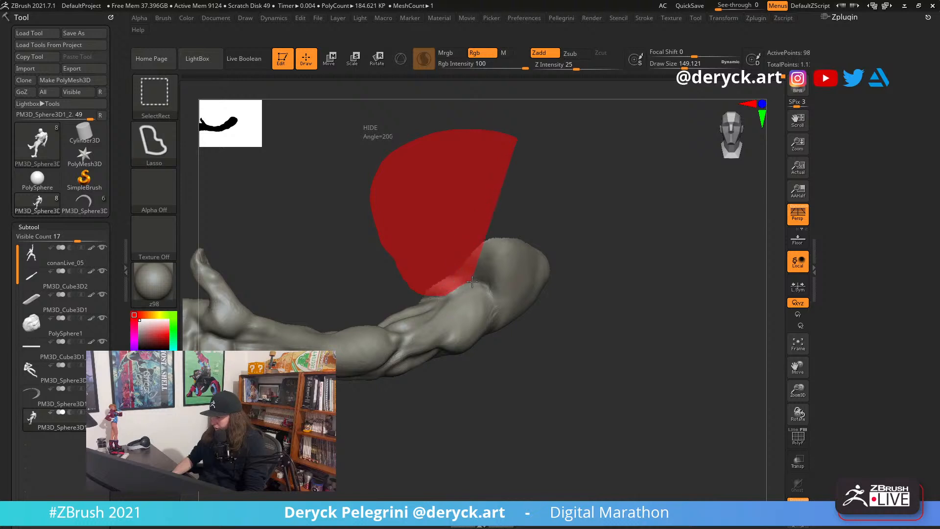
{"action": "mouse_move", "coordinate": [472, 282]}
{"action": "left_mouse_down", "text": "ctrl+alt+shift"}
{"action": "mouse_move", "coordinate": [509, 288]}
{"action": "mouse_move", "coordinate": [599, 185]}
{"action": "left_mouse_up", "text": "ctrl+alt+shift"}
Adjust the elbow and upper arm shapes with the Move brush, down to a draw size of about 128
{"action": "mouse_move", "coordinate": [431, 204]}
{"action": "left_mouse_down"}
{"action": "mouse_move", "coordinate": [550, 266]}
{"action": "mouse_move", "coordinate": [316, 293]}
{"action": "mouse_move", "coordinate": [333, 262]}
{"action": "mouse_move", "coordinate": [329, 284]}
{"action": "mouse_move", "coordinate": [323, 265]}
{"action": "left_mouse_up"}
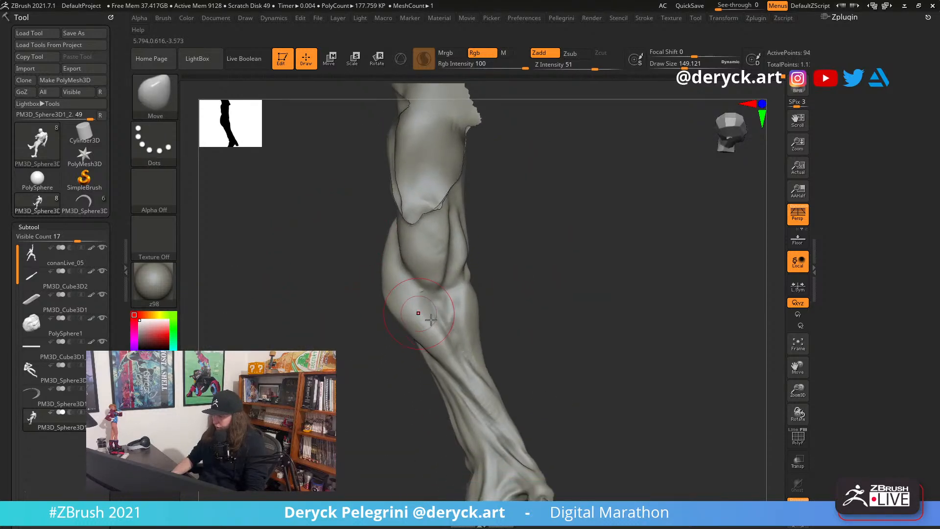
{"action": "key", "text": "]"}
{"action": "left_click_drag", "start_coordinate": [399, 258], "coordinate": [416, 257]}
{"action": "key", "text": "["}
{"action": "mouse_move", "coordinate": [524, 250]}
{"action": "left_mouse_down"}
{"action": "mouse_move", "coordinate": [456, 252]}
{"action": "mouse_move", "coordinate": [465, 244]}
{"action": "left_mouse_up"}
{"action": "key", "text": "["}
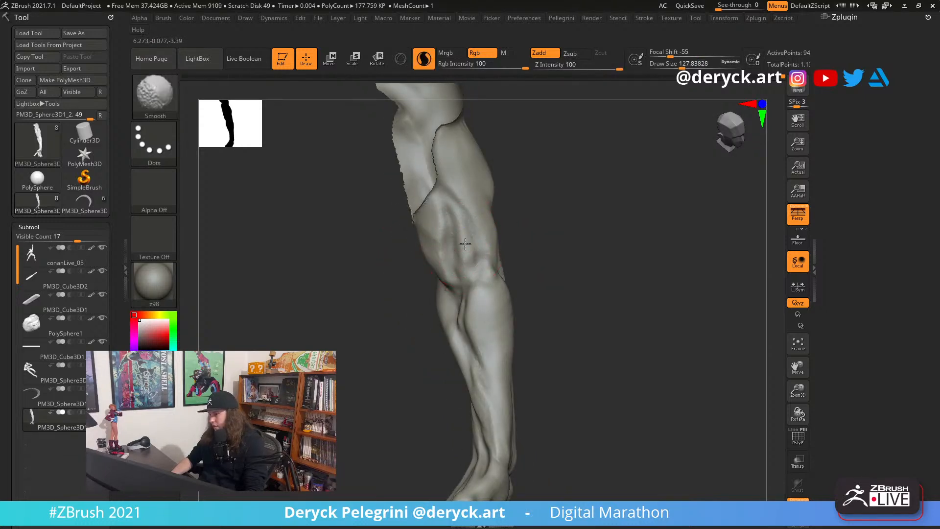
Build up volume on the inner elbow, between the upper arm and forearm, with the ClayBuildup brush
{"action": "mouse_move", "coordinate": [529, 220]}
{"action": "left_mouse_down"}
{"action": "mouse_move", "coordinate": [560, 231]}
{"action": "mouse_move", "coordinate": [550, 229]}
{"action": "mouse_move", "coordinate": [555, 249]}
{"action": "left_mouse_up"}
{"action": "key", "text": "b"}
{"action": "key", "text": "c"}
{"action": "key", "text": "b"}
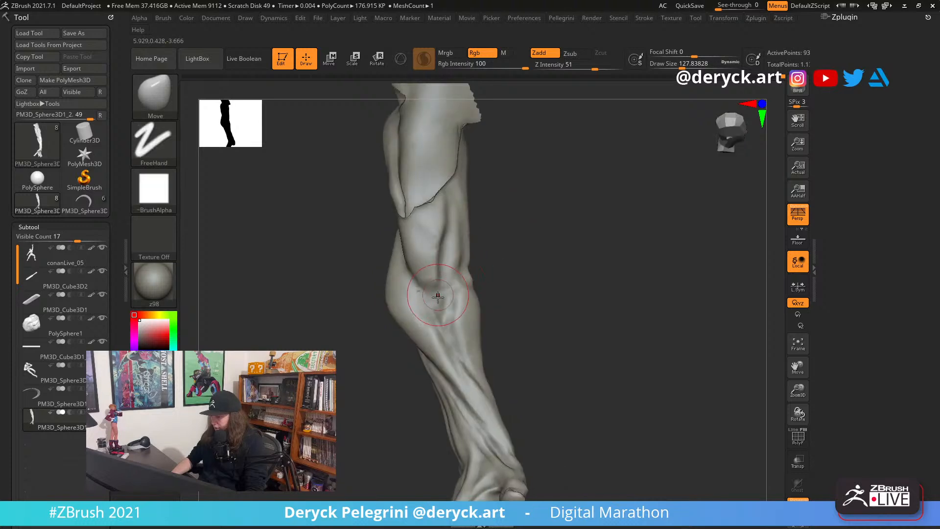
{"action": "left_click_drag", "start_coordinate": [443, 311], "coordinate": [437, 292]}
Carve the creases between the inner elbow and forearm muscles with the DamStandard brush at a draw size of about 83
{"action": "key", "text": "b"}
{"action": "key", "text": "d"}
{"action": "key", "text": "s"}
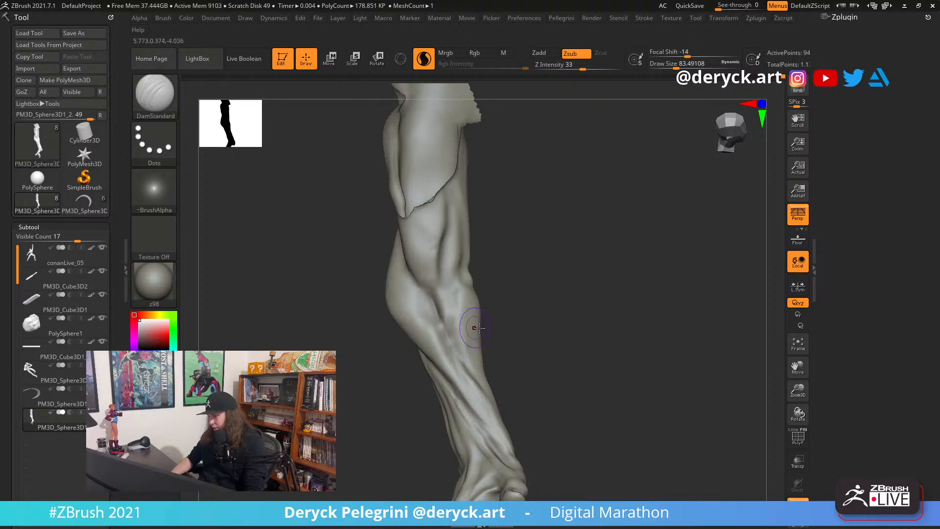
{"action": "right_click_drag", "start_coordinate": [479, 328], "coordinate": [458, 321]}
Add ClayBuildup strokes to the forearm muscle just below the elbow at a draw size of about 120 and smooth them
{"action": "key", "text": "b"}
{"action": "key", "text": "c"}
{"action": "key", "text": "b"}
{"action": "left_click_drag", "start_coordinate": [456, 307], "coordinate": [452, 283]}
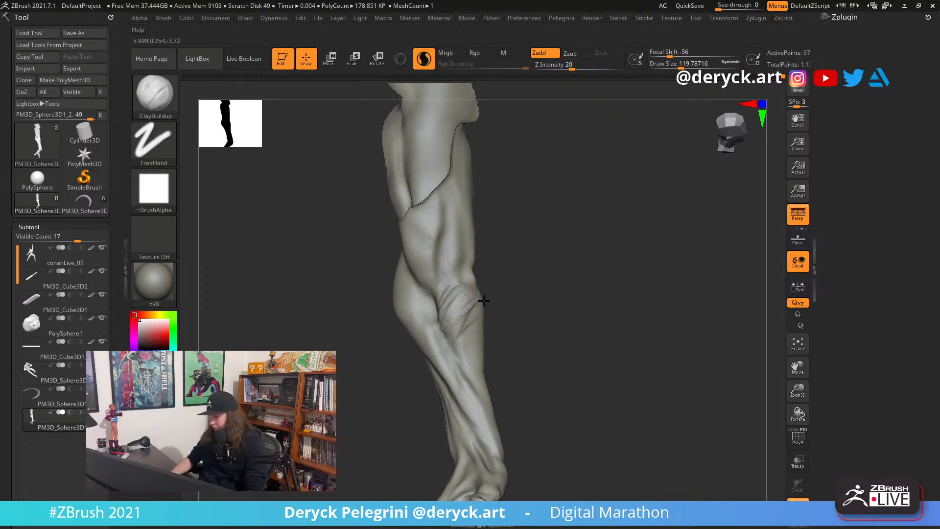
{"action": "left_click_drag", "start_coordinate": [486, 372], "coordinate": [448, 311], "text": "shift"}
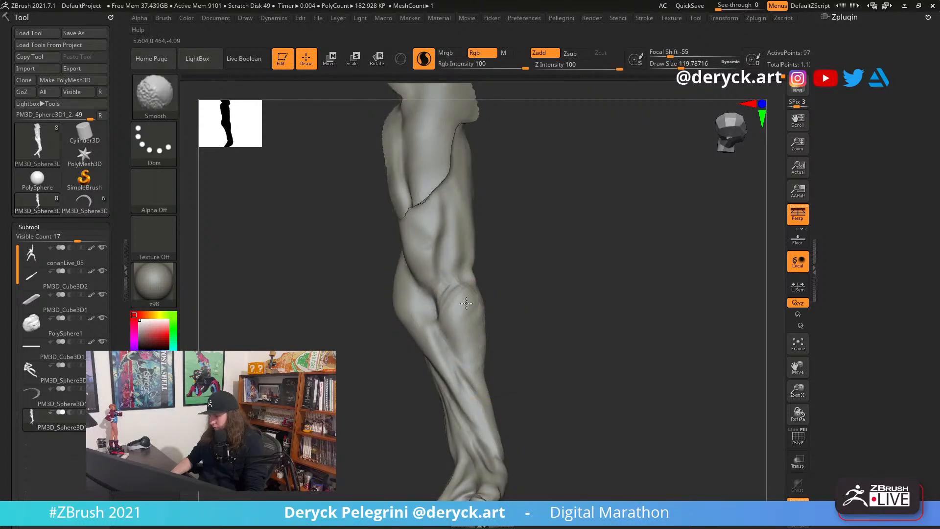
{"action": "right_click_drag", "start_coordinate": [465, 299], "coordinate": [483, 274]}
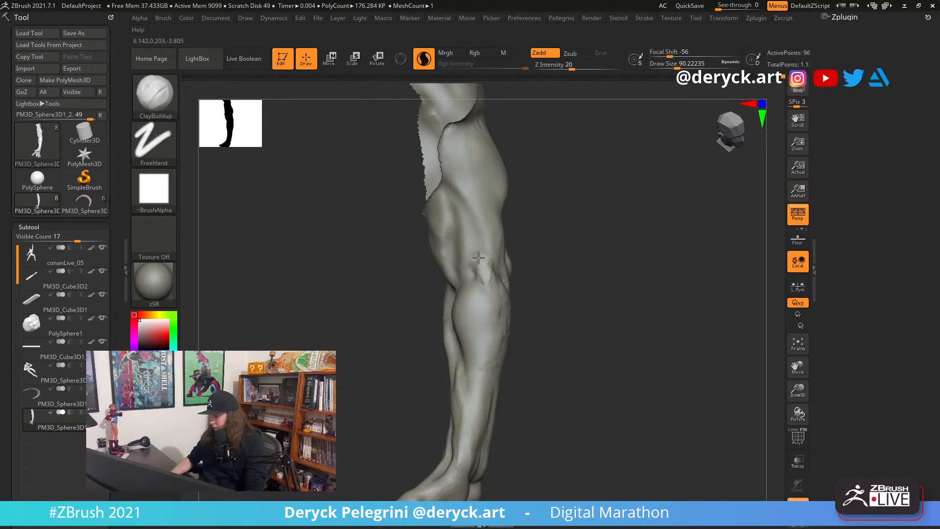
Carve the muscle and tendon separations around the elbow with the DamStandard brush at a draw size of about 90
{"action": "key", "text": "b"}
{"action": "key", "text": "d"}
{"action": "key", "text": "s"}
{"action": "mouse_move", "coordinate": [478, 257]}
{"action": "right_mouse_down"}
{"action": "mouse_move", "coordinate": [501, 280]}
{"action": "mouse_move", "coordinate": [573, 279]}
{"action": "right_mouse_up"}
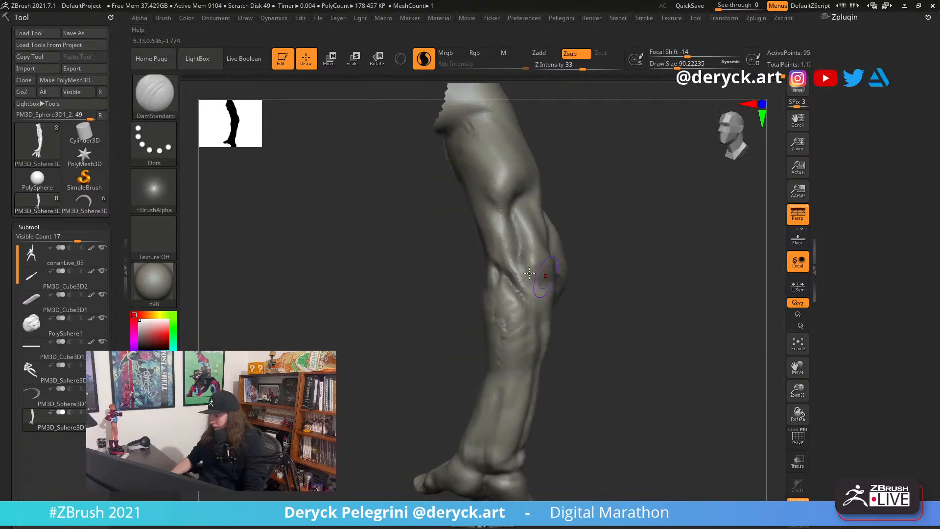
{"action": "left_click_drag", "start_coordinate": [508, 262], "coordinate": [514, 288]}
{"action": "right_click_drag", "start_coordinate": [513, 288], "coordinate": [474, 285]}
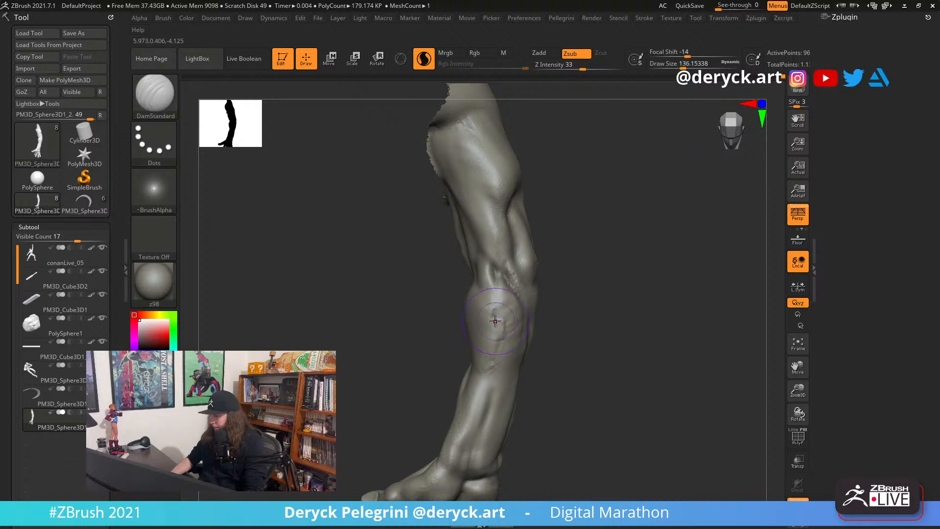
Smooth the rough surface of the forearm from below the elbow to the wrist at a draw size of about 136
{"action": "key", "text": "shift"}
{"action": "mouse_move", "coordinate": [496, 354]}
{"action": "right_mouse_down"}
{"action": "mouse_move", "coordinate": [579, 303]}
{"action": "mouse_move", "coordinate": [478, 309]}
{"action": "right_mouse_up"}
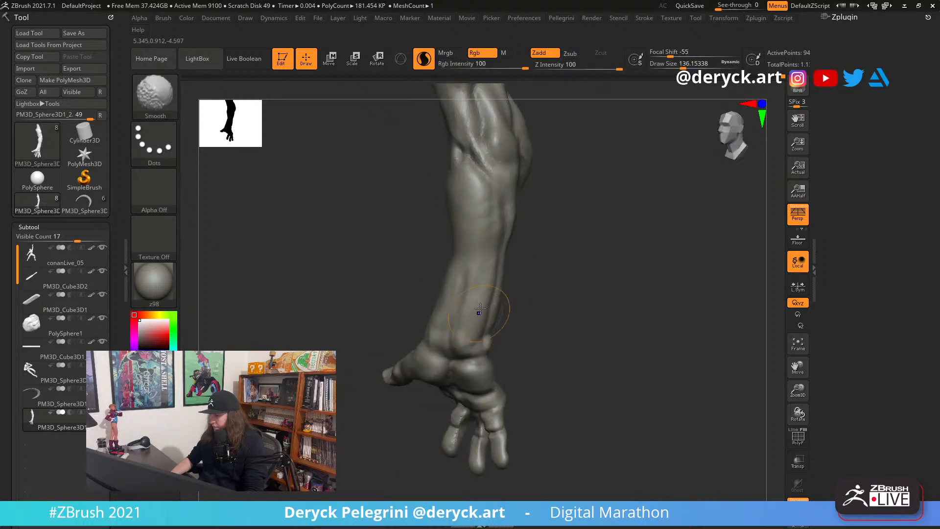
{"action": "mouse_move", "coordinate": [486, 225]}
{"action": "right_mouse_down"}
{"action": "mouse_move", "coordinate": [546, 201]}
{"action": "mouse_move", "coordinate": [607, 258]}
{"action": "mouse_move", "coordinate": [494, 271]}
{"action": "right_mouse_up"}
Define the triceps tendon and elbow grooves with the DamStandard brush at a draw size of about 108, smoothing their edges
{"action": "key", "text": "bracketleft"}
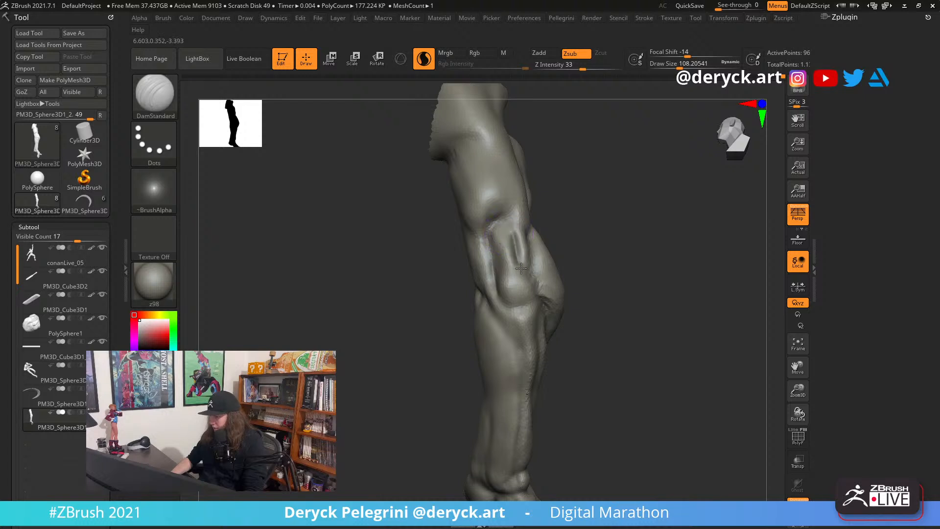
{"action": "right_click_drag", "start_coordinate": [585, 302], "coordinate": [527, 295]}
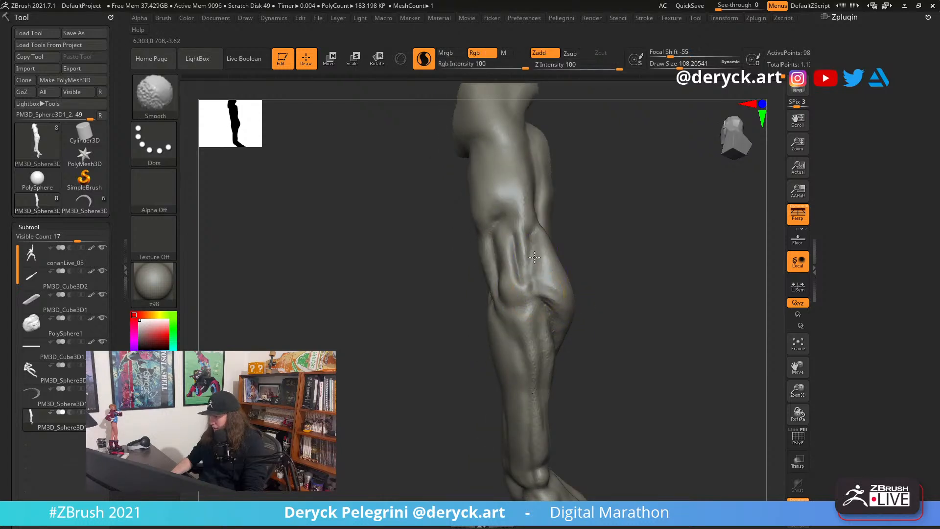
{"action": "mouse_move", "coordinate": [535, 256]}
{"action": "right_mouse_down"}
{"action": "mouse_move", "coordinate": [596, 266]}
{"action": "mouse_move", "coordinate": [493, 269]}
{"action": "mouse_move", "coordinate": [536, 260]}
{"action": "right_mouse_up"}
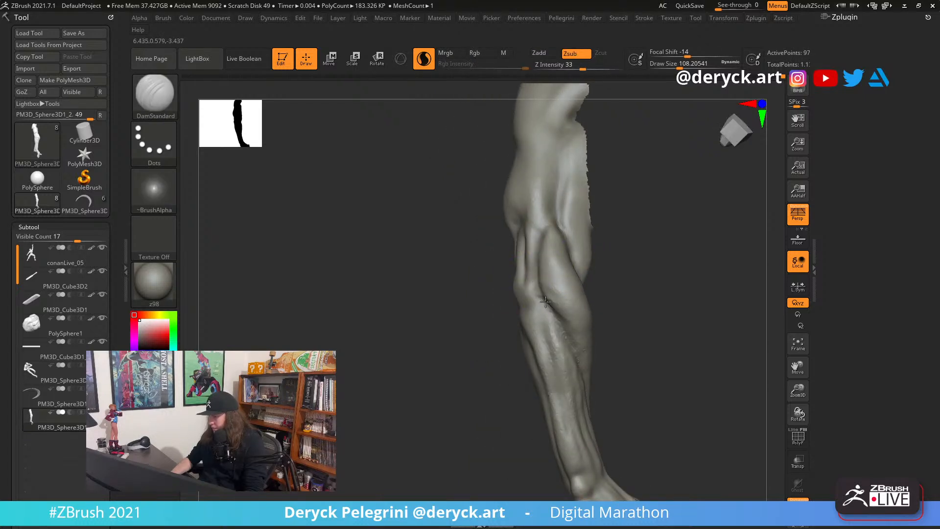
{"action": "mouse_move", "coordinate": [561, 339]}
{"action": "right_mouse_down"}
{"action": "mouse_move", "coordinate": [388, 254]}
{"action": "mouse_move", "coordinate": [392, 309]}
{"action": "mouse_move", "coordinate": [402, 311]}
{"action": "right_mouse_up"}
Build up the long outer forearm muscles with ClayBuildup strokes running from the elbow toward the wrist, and smooth them
{"action": "key", "text": "b"}
{"action": "key", "text": "c"}
{"action": "key", "text": "b"}
{"action": "left_click_drag", "start_coordinate": [499, 243], "coordinate": [576, 302]}
{"action": "left_click_drag", "start_coordinate": [497, 255], "coordinate": [573, 306]}
{"action": "mouse_move", "coordinate": [514, 245]}
{"action": "right_mouse_down"}
{"action": "mouse_move", "coordinate": [612, 290]}
{"action": "mouse_move", "coordinate": [648, 294]}
{"action": "right_mouse_up"}
{"action": "left_click_drag", "start_coordinate": [498, 259], "coordinate": [562, 309]}
{"action": "mouse_move", "coordinate": [511, 270]}
{"action": "left_mouse_down"}
{"action": "mouse_move", "coordinate": [563, 315]}
{"action": "mouse_move", "coordinate": [509, 271]}
{"action": "left_mouse_up"}
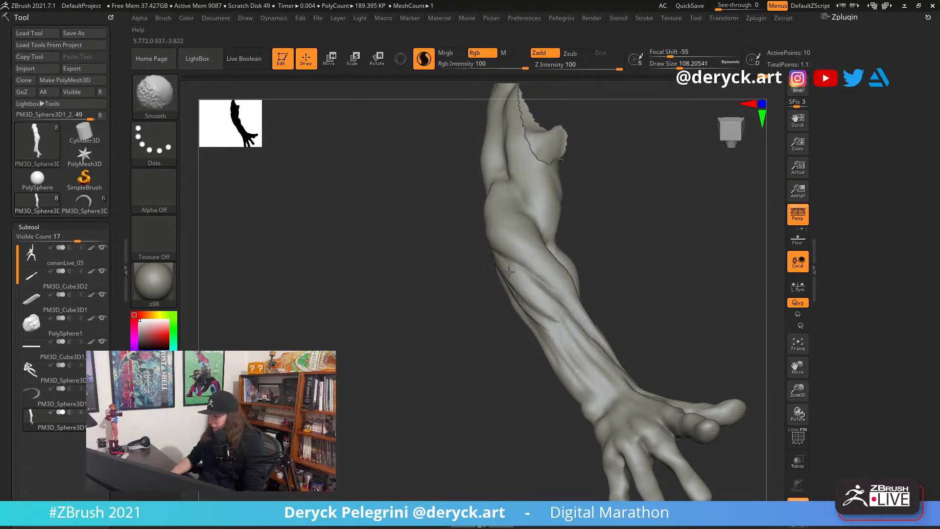
Carve the long groove down the forearm from the elbow to the wrist with the DamStandard brush
{"action": "right_click_drag", "start_coordinate": [531, 286], "coordinate": [571, 243]}
{"action": "key", "text": "b"}
{"action": "key", "text": "d"}
{"action": "key", "text": "s"}
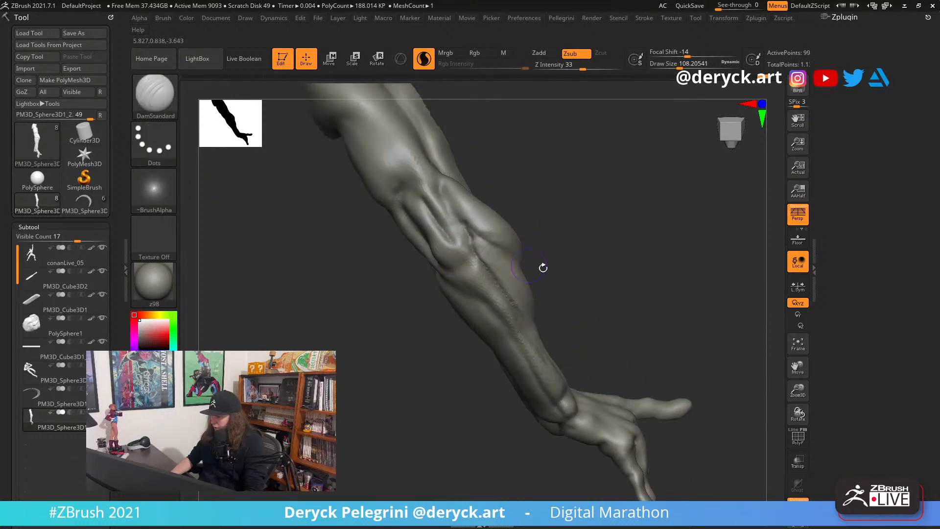
{"action": "right_click_drag", "start_coordinate": [543, 267], "coordinate": [470, 247]}
{"action": "right_click_drag", "start_coordinate": [512, 327], "coordinate": [465, 288]}
{"action": "mouse_move", "coordinate": [426, 340]}
{"action": "right_mouse_down"}
{"action": "mouse_move", "coordinate": [409, 251]}
{"action": "mouse_move", "coordinate": [405, 276]}
{"action": "mouse_move", "coordinate": [420, 260]}
{"action": "right_mouse_up"}
Flatten the planes along the elbow and forearm with the Flatten brush at intensity 13 and smooth the forearm groove
{"action": "key", "text": "b"}
{"action": "key", "text": "f"}
{"action": "key", "text": "l"}
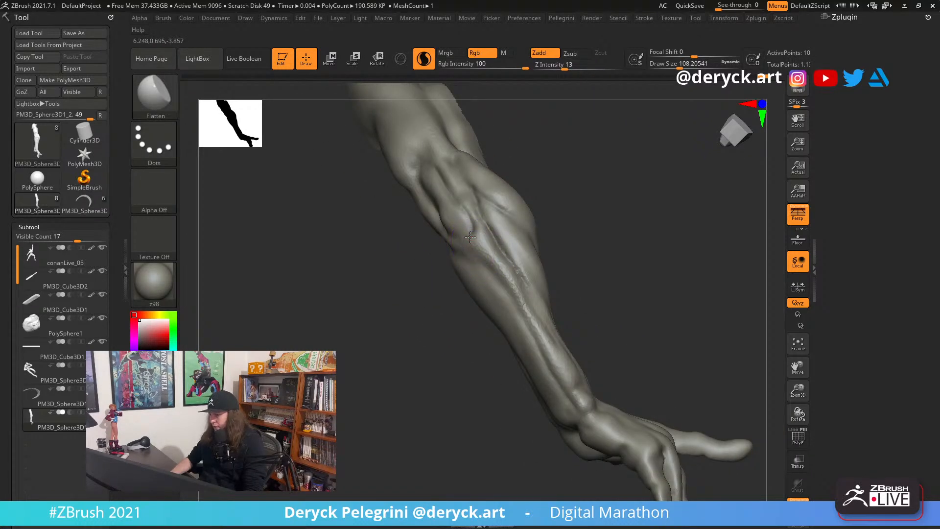
{"action": "right_click_drag", "start_coordinate": [573, 390], "coordinate": [462, 271]}
{"action": "key", "text": "shift"}
{"action": "left_click_drag", "start_coordinate": [532, 338], "coordinate": [553, 386], "text": "shift"}
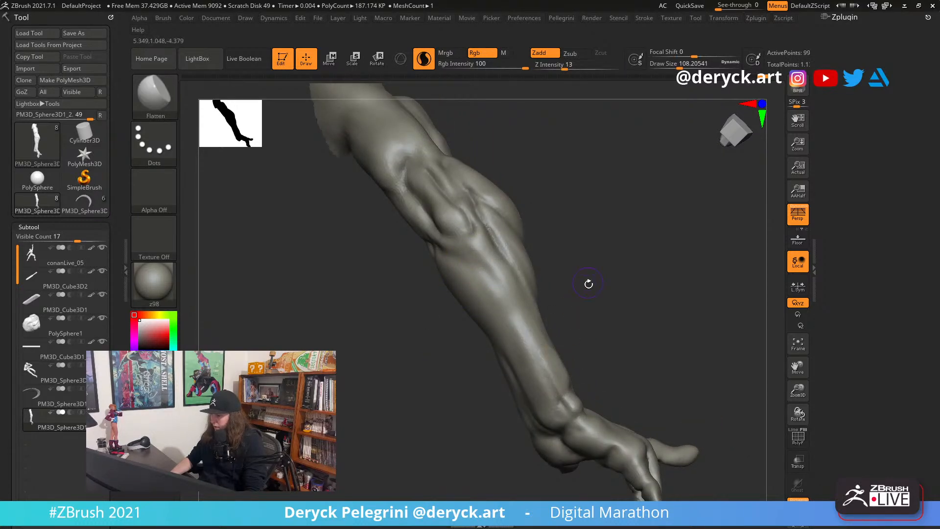
Smooth the muscle crease beside the elbow and bring the hidden body parts back into view
{"action": "right_click_drag", "start_coordinate": [587, 283], "coordinate": [550, 260]}
{"action": "left_click_drag", "start_coordinate": [473, 216], "coordinate": [494, 245], "text": "shift"}
{"action": "mouse_move", "coordinate": [608, 273]}
{"action": "right_mouse_down"}
{"action": "mouse_move", "coordinate": [392, 263]}
{"action": "mouse_move", "coordinate": [374, 275]}
{"action": "mouse_move", "coordinate": [354, 243]}
{"action": "mouse_move", "coordinate": [361, 278]}
{"action": "mouse_move", "coordinate": [335, 283]}
{"action": "mouse_move", "coordinate": [374, 258]}
{"action": "mouse_move", "coordinate": [591, 278]}
{"action": "mouse_move", "coordinate": [571, 252]}
{"action": "mouse_move", "coordinate": [568, 279]}
{"action": "mouse_move", "coordinate": [501, 316]}
{"action": "right_mouse_up"}
Adjust the forearm silhouette with the Move brush and set its draw size to about 149
{"action": "key", "text": "b"}
{"action": "key", "text": "m"}
{"action": "key", "text": "v"}
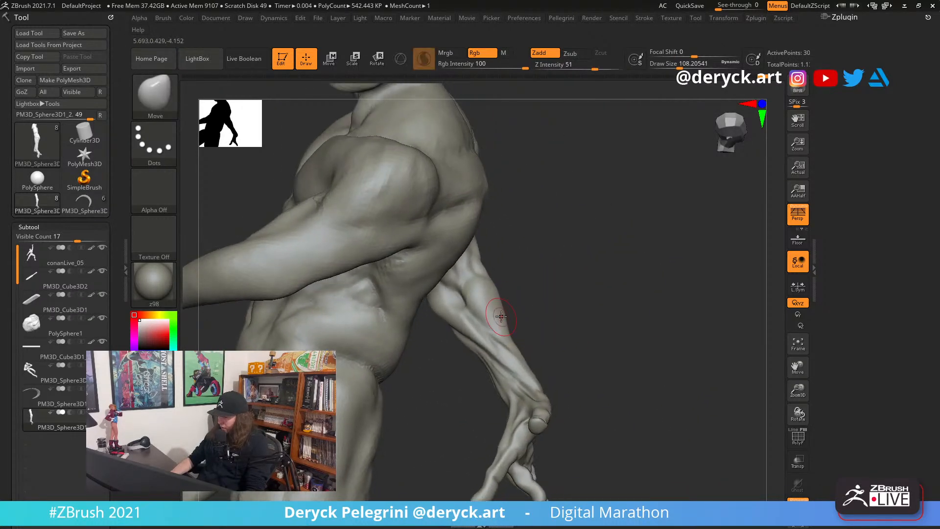
{"action": "key", "text": "s"}
{"action": "left_click_drag", "start_coordinate": [501, 318], "coordinate": [512, 326]}
{"action": "key", "text": "s"}
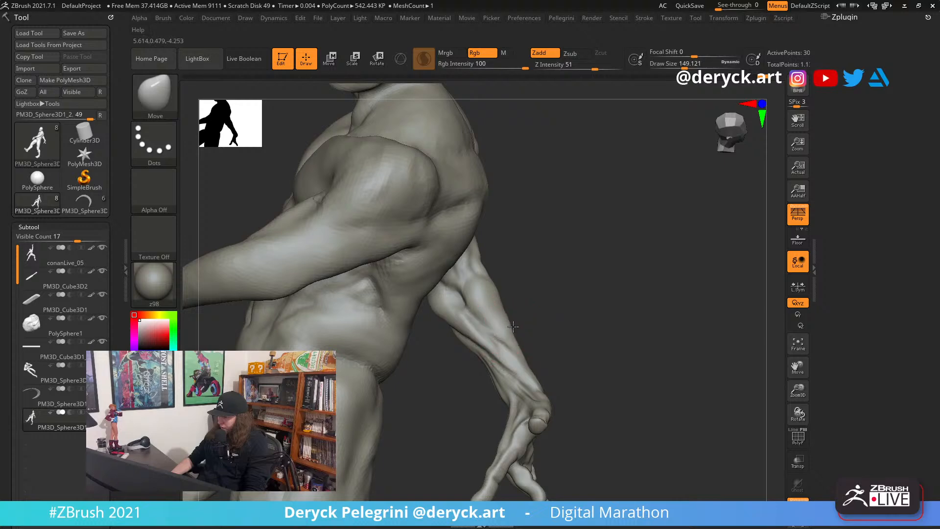
Refine the arm's proportions against the whole body with the Move brush at draw sizes of about 197 to 207
{"action": "right_click_drag", "start_coordinate": [508, 298], "coordinate": [492, 316]}
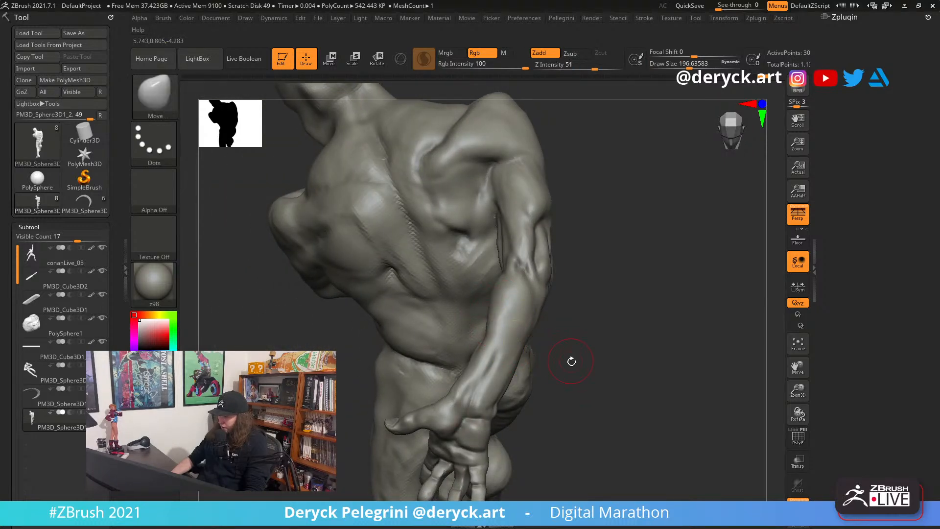
{"action": "right_click_drag", "start_coordinate": [571, 361], "coordinate": [513, 353]}
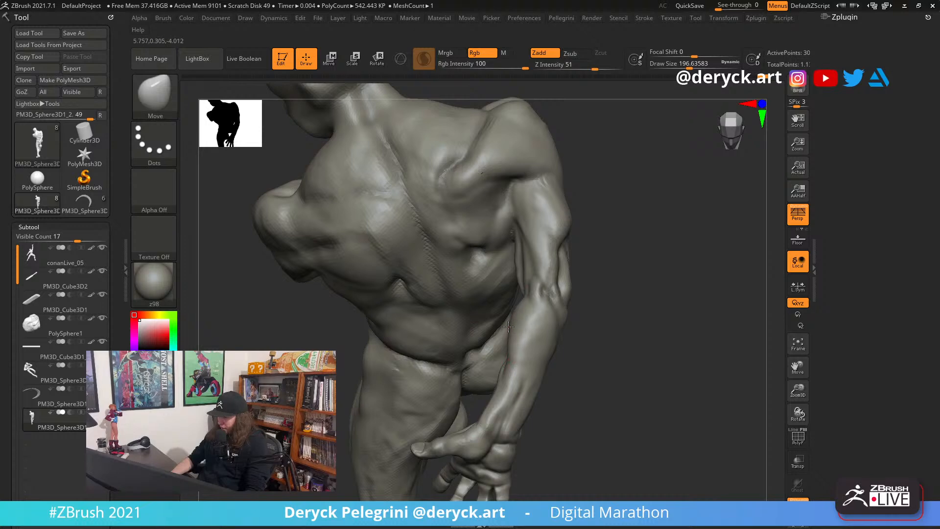
{"action": "right_click_drag", "start_coordinate": [520, 289], "coordinate": [523, 324]}
{"action": "key", "text": "s"}
{"action": "mouse_move", "coordinate": [524, 324]}
{"action": "left_mouse_down"}
{"action": "mouse_move", "coordinate": [505, 337]}
{"action": "mouse_move", "coordinate": [423, 344]}
{"action": "mouse_move", "coordinate": [401, 284]}
{"action": "left_mouse_up"}
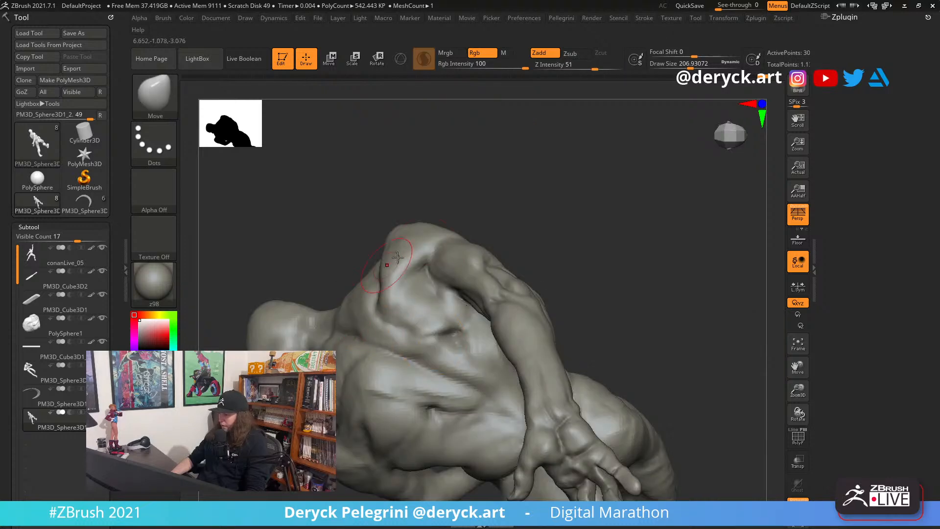
Smooth the lowered forearm near the wrist and set the Move brush's draw size to about 65
{"action": "mouse_move", "coordinate": [509, 201]}
{"action": "left_mouse_down"}
{"action": "mouse_move", "coordinate": [581, 208]}
{"action": "mouse_move", "coordinate": [590, 198]}
{"action": "mouse_move", "coordinate": [556, 235]}
{"action": "mouse_move", "coordinate": [518, 182]}
{"action": "mouse_move", "coordinate": [527, 233]}
{"action": "mouse_move", "coordinate": [534, 183]}
{"action": "mouse_move", "coordinate": [441, 299]}
{"action": "left_mouse_up"}
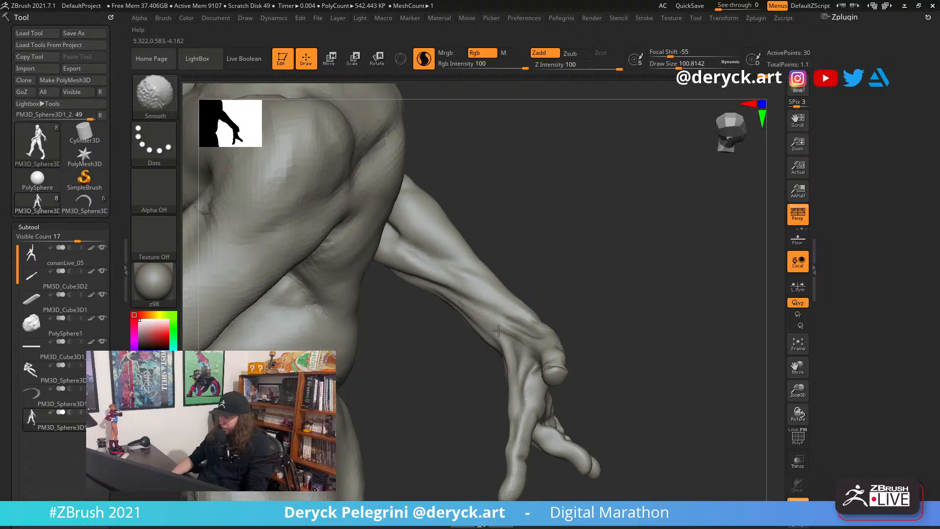
{"action": "mouse_move", "coordinate": [498, 331]}
{"action": "left_mouse_down"}
{"action": "mouse_move", "coordinate": [597, 256]}
{"action": "mouse_move", "coordinate": [283, 217]}
{"action": "mouse_move", "coordinate": [266, 300]}
{"action": "mouse_move", "coordinate": [330, 329]}
{"action": "mouse_move", "coordinate": [321, 280]}
{"action": "mouse_move", "coordinate": [320, 295]}
{"action": "mouse_move", "coordinate": [358, 308]}
{"action": "mouse_move", "coordinate": [373, 274]}
{"action": "mouse_move", "coordinate": [416, 269]}
{"action": "mouse_move", "coordinate": [405, 268]}
{"action": "left_mouse_up"}
{"action": "key", "text": "s"}
{"action": "left_click", "coordinate": [389, 269]}
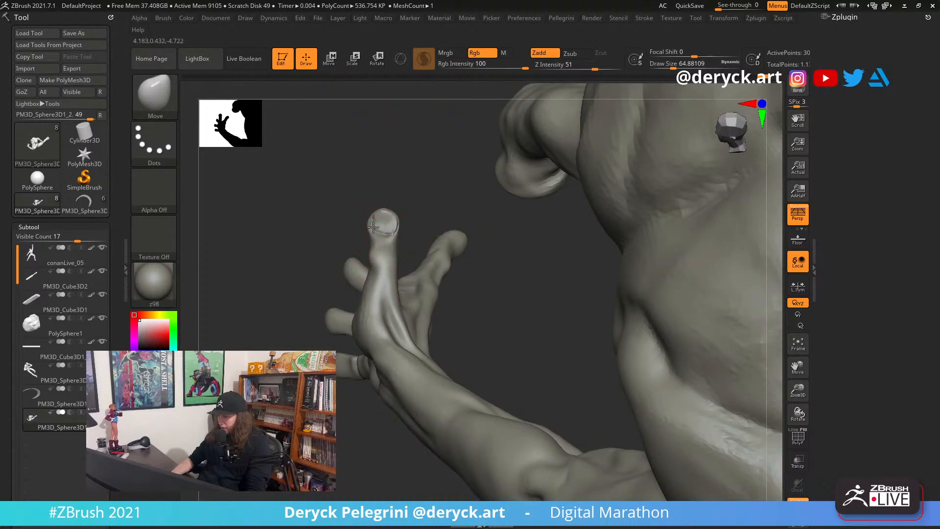
Refine the thumb tip around the nail with light smoothing and the Move brush at draw sizes of about 51 to 87
{"action": "right_click_drag", "start_coordinate": [375, 227], "coordinate": [380, 220], "text": "ctrl"}
{"action": "left_click_drag", "start_coordinate": [382, 219], "coordinate": [384, 220], "text": "shift"}
{"action": "key", "text": "s"}
{"action": "left_click", "coordinate": [387, 222]}
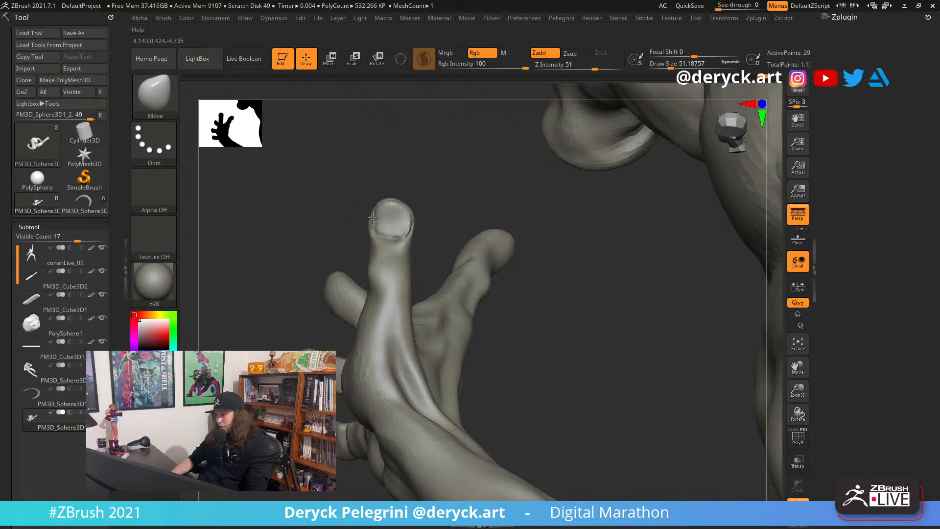
{"action": "key", "text": "s"}
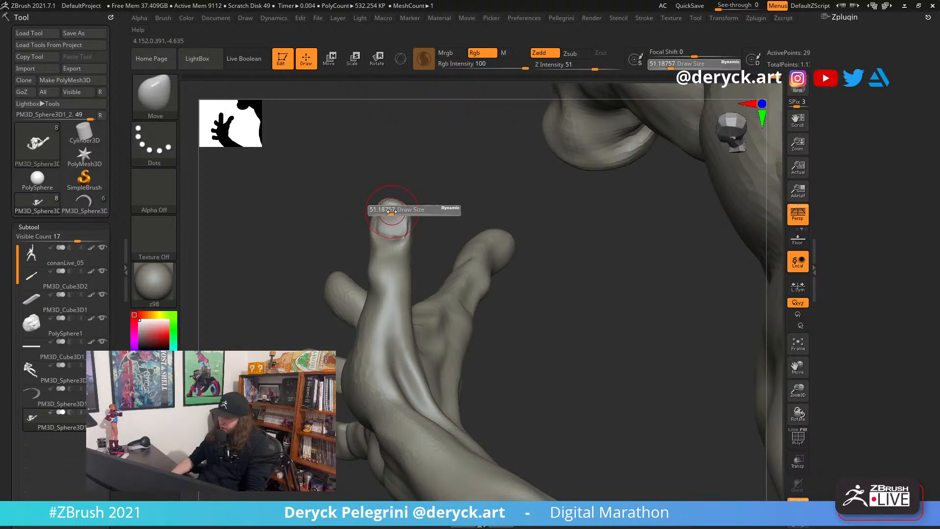
{"action": "left_click", "coordinate": [387, 211]}
{"action": "left_click_drag", "start_coordinate": [347, 209], "coordinate": [356, 257]}
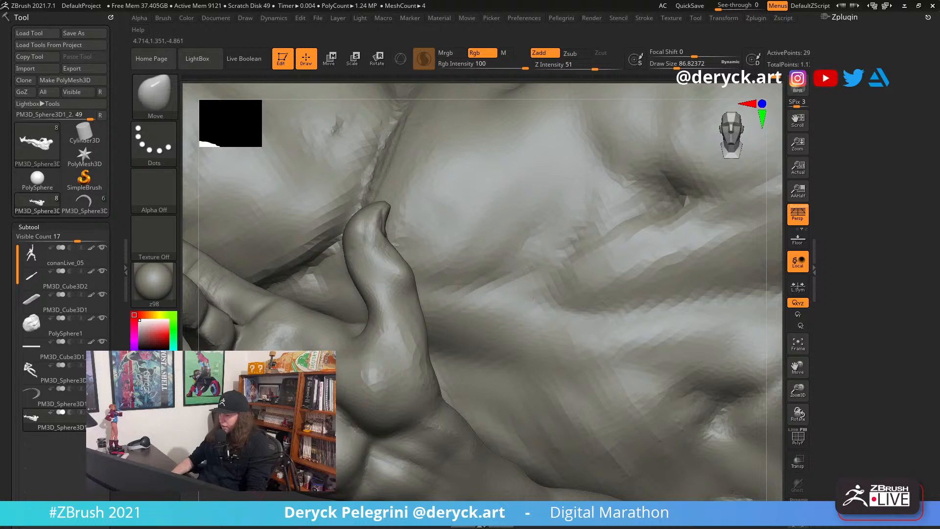
Isolate the lowered hand with a lasso selection so that the rest of the body is hidden
{"action": "mouse_move", "coordinate": [356, 257]}
{"action": "right_mouse_down", "text": "ctrl"}
{"action": "mouse_move", "coordinate": [354, 211]}
{"action": "mouse_move", "coordinate": [325, 319]}
{"action": "mouse_move", "coordinate": [327, 309]}
{"action": "right_mouse_up", "text": "ctrl"}
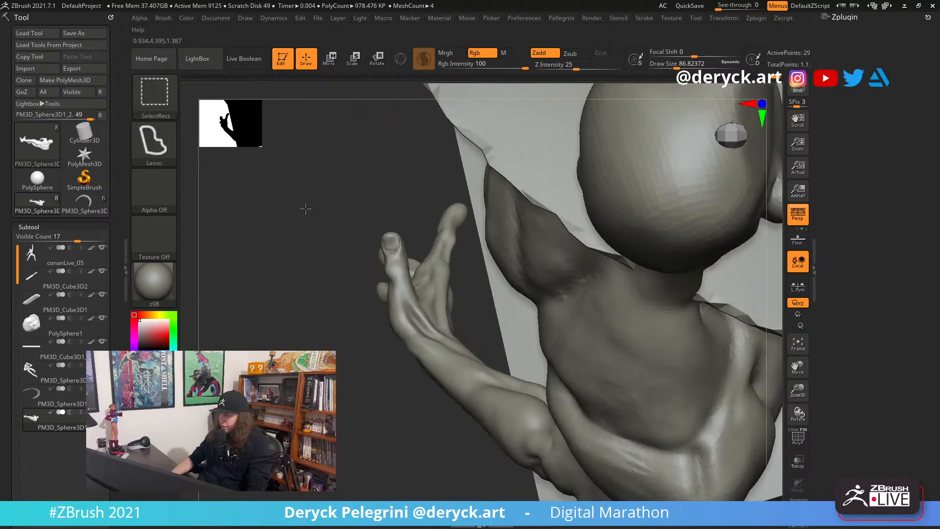
{"action": "mouse_move", "coordinate": [307, 194]}
{"action": "left_mouse_down", "text": "ctrl+shift"}
{"action": "mouse_move", "coordinate": [451, 361]}
{"action": "mouse_move", "coordinate": [478, 204]}
{"action": "mouse_move", "coordinate": [326, 172]}
{"action": "left_mouse_up", "text": "ctrl+shift"}
{"action": "mouse_move", "coordinate": [314, 231]}
{"action": "left_mouse_down"}
{"action": "mouse_move", "coordinate": [404, 217]}
{"action": "mouse_move", "coordinate": [485, 286]}
{"action": "mouse_move", "coordinate": [525, 293]}
{"action": "mouse_move", "coordinate": [512, 271]}
{"action": "mouse_move", "coordinate": [486, 259]}
{"action": "mouse_move", "coordinate": [501, 268]}
{"action": "mouse_move", "coordinate": [425, 277]}
{"action": "mouse_move", "coordinate": [444, 267]}
{"action": "left_mouse_up"}
Carve the crease along the thumb with the DamStandard brush at a draw size of about 56
{"action": "key", "text": "s"}
{"action": "key", "text": "b"}
{"action": "key", "text": "d"}
{"action": "key", "text": "s"}
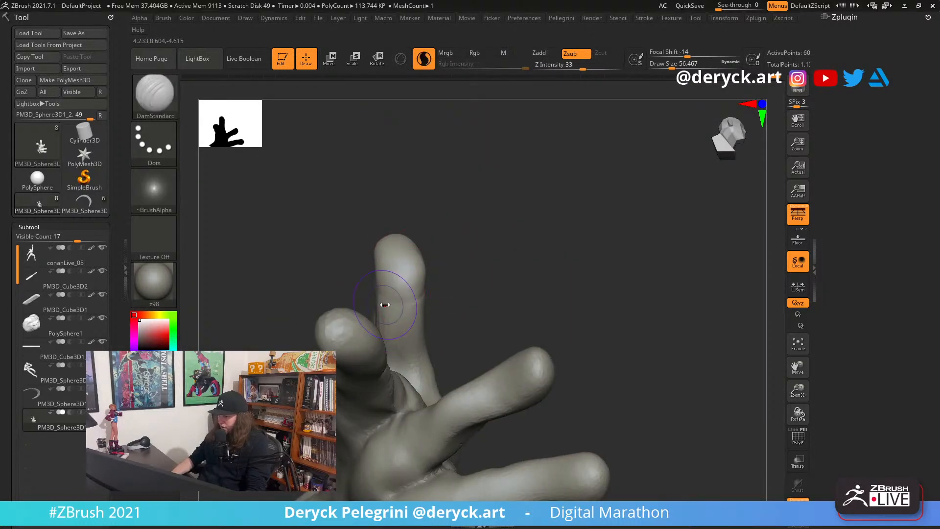
{"action": "left_click_drag", "start_coordinate": [385, 305], "coordinate": [386, 316]}
{"action": "left_click_drag", "start_coordinate": [431, 281], "coordinate": [449, 265]}
Reshape the thumb's profile from its base to the nail with the Move brush at draw sizes of about 65 to 74
{"action": "key", "text": "b"}
{"action": "key", "text": "m"}
{"action": "key", "text": "v"}
{"action": "left_click_drag", "start_coordinate": [396, 289], "coordinate": [372, 283]}
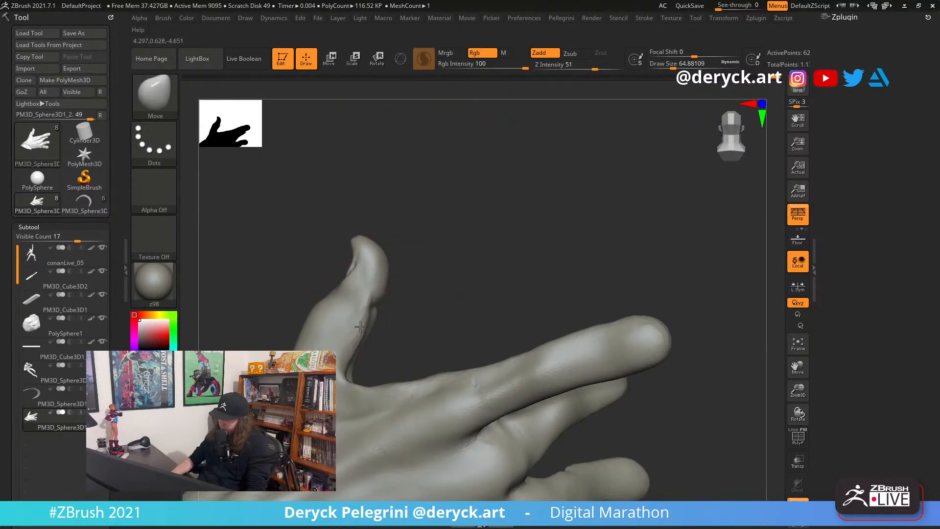
{"action": "left_click_drag", "start_coordinate": [369, 378], "coordinate": [363, 376]}
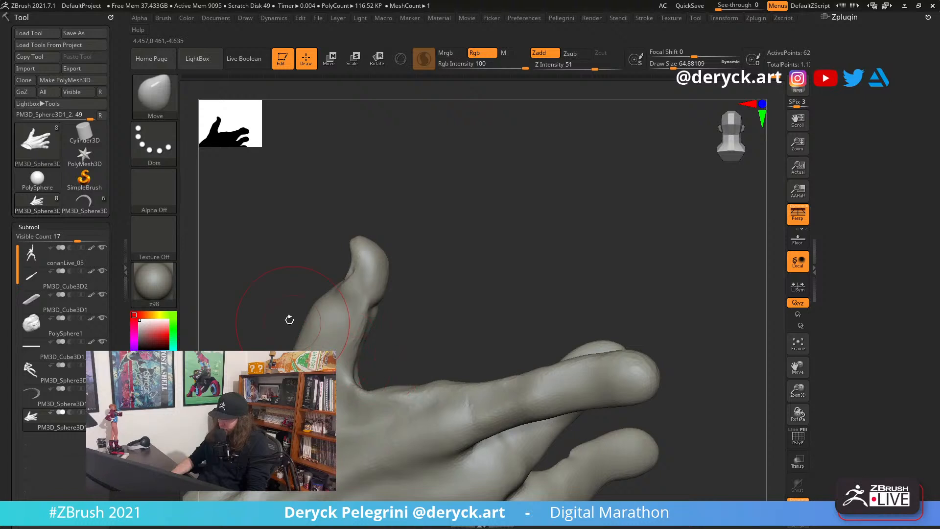
{"action": "mouse_move", "coordinate": [290, 320]}
{"action": "left_mouse_down"}
{"action": "mouse_move", "coordinate": [298, 334]}
{"action": "mouse_move", "coordinate": [319, 314]}
{"action": "left_mouse_up"}
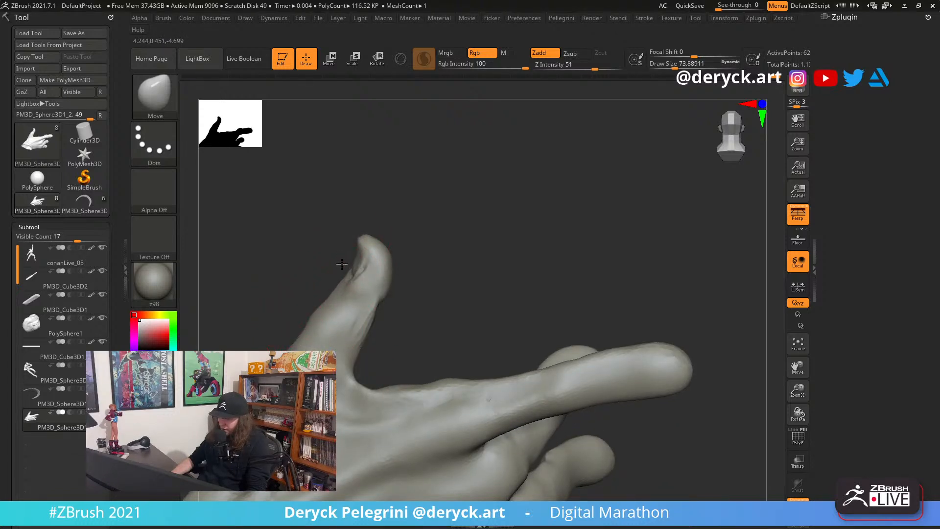
{"action": "mouse_move", "coordinate": [348, 274]}
{"action": "left_mouse_down"}
{"action": "mouse_move", "coordinate": [342, 264]}
{"action": "mouse_move", "coordinate": [345, 289]}
{"action": "mouse_move", "coordinate": [332, 290]}
{"action": "mouse_move", "coordinate": [349, 319]}
{"action": "mouse_move", "coordinate": [367, 277]}
{"action": "left_mouse_up"}
Build up volume on the thumb with the ClayBuildup brush
{"action": "key", "text": "b"}
{"action": "key", "text": "c"}
{"action": "key", "text": "b"}
{"action": "left_click_drag", "start_coordinate": [416, 281], "coordinate": [362, 296]}
{"action": "mouse_move", "coordinate": [314, 280]}
{"action": "left_mouse_down"}
{"action": "mouse_move", "coordinate": [285, 255]}
{"action": "mouse_move", "coordinate": [271, 266]}
{"action": "mouse_move", "coordinate": [284, 257]}
{"action": "left_mouse_up"}
Cut creases around the thumb's joint with the DamStandard brush
{"action": "key", "text": "b"}
{"action": "key", "text": "d"}
{"action": "key", "text": "s"}
{"action": "mouse_move", "coordinate": [358, 278]}
{"action": "left_mouse_down"}
{"action": "mouse_move", "coordinate": [397, 285]}
{"action": "mouse_move", "coordinate": [384, 284]}
{"action": "left_mouse_up"}
{"action": "mouse_move", "coordinate": [428, 290]}
{"action": "left_mouse_down"}
{"action": "mouse_move", "coordinate": [460, 310]}
{"action": "mouse_move", "coordinate": [306, 285]}
{"action": "mouse_move", "coordinate": [323, 387]}
{"action": "mouse_move", "coordinate": [434, 393]}
{"action": "mouse_move", "coordinate": [380, 372]}
{"action": "mouse_move", "coordinate": [299, 285]}
{"action": "mouse_move", "coordinate": [321, 281]}
{"action": "left_mouse_up"}
Add more clay around the thumb's joint with the ClayBuildup brush
{"action": "key", "text": "b"}
{"action": "key", "text": "c"}
{"action": "key", "text": "b"}
{"action": "mouse_move", "coordinate": [436, 288]}
{"action": "left_mouse_down"}
{"action": "mouse_move", "coordinate": [458, 296]}
{"action": "mouse_move", "coordinate": [465, 318]}
{"action": "left_mouse_up"}
Adjust the thumb's contour with the Move brush, changing the draw size between pulls
{"action": "key", "text": "b"}
{"action": "key", "text": "m"}
{"action": "key", "text": "v"}
{"action": "key", "text": "s"}
{"action": "mouse_move", "coordinate": [323, 285]}
{"action": "left_mouse_down"}
{"action": "mouse_move", "coordinate": [333, 283]}
{"action": "mouse_move", "coordinate": [310, 272]}
{"action": "mouse_move", "coordinate": [299, 285]}
{"action": "left_mouse_up"}
{"action": "right_click_drag", "start_coordinate": [261, 314], "coordinate": [276, 313]}
{"action": "key", "text": "s"}
{"action": "left_click_drag", "start_coordinate": [275, 313], "coordinate": [252, 312]}
Smooth the thumb's surface and nudge its outline with the Move brush at a draw size of about 62
{"action": "key", "text": "s"}
{"action": "key", "text": "s"}
{"action": "left_click_drag", "start_coordinate": [250, 315], "coordinate": [246, 316], "text": "shift"}
{"action": "mouse_move", "coordinate": [303, 292]}
{"action": "right_mouse_down"}
{"action": "mouse_move", "coordinate": [327, 307]}
{"action": "mouse_move", "coordinate": [340, 292]}
{"action": "right_mouse_up"}
{"action": "key", "text": "s"}
{"action": "left_click_drag", "start_coordinate": [314, 264], "coordinate": [306, 264]}
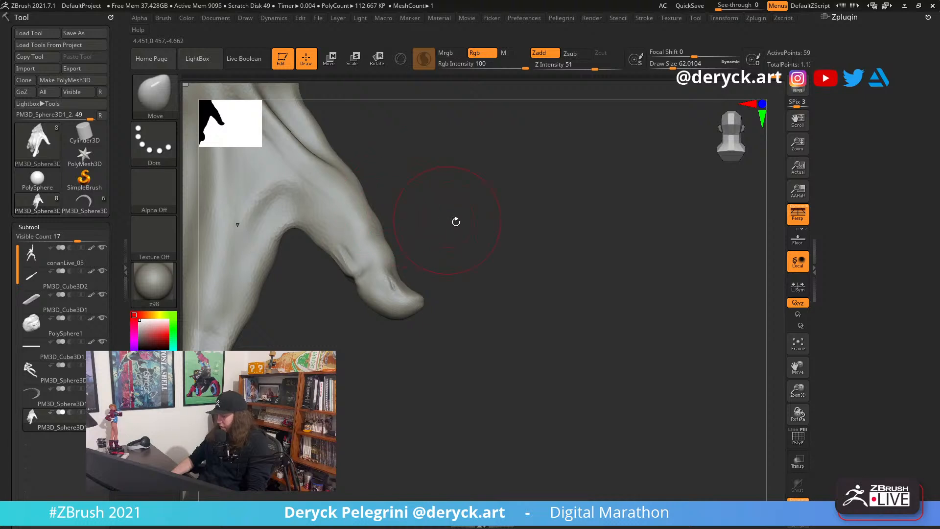
Smooth the palm side of the thumb and reshape its fleshy base with the Move brush at a draw size of about 62
{"action": "right_click_drag", "start_coordinate": [419, 214], "coordinate": [410, 212]}
{"action": "mouse_move", "coordinate": [357, 259]}
{"action": "left_mouse_down"}
{"action": "mouse_move", "coordinate": [368, 259]}
{"action": "mouse_move", "coordinate": [376, 225]}
{"action": "mouse_move", "coordinate": [391, 318]}
{"action": "mouse_move", "coordinate": [332, 327]}
{"action": "left_mouse_up"}
{"action": "key", "text": "bracketleft"}
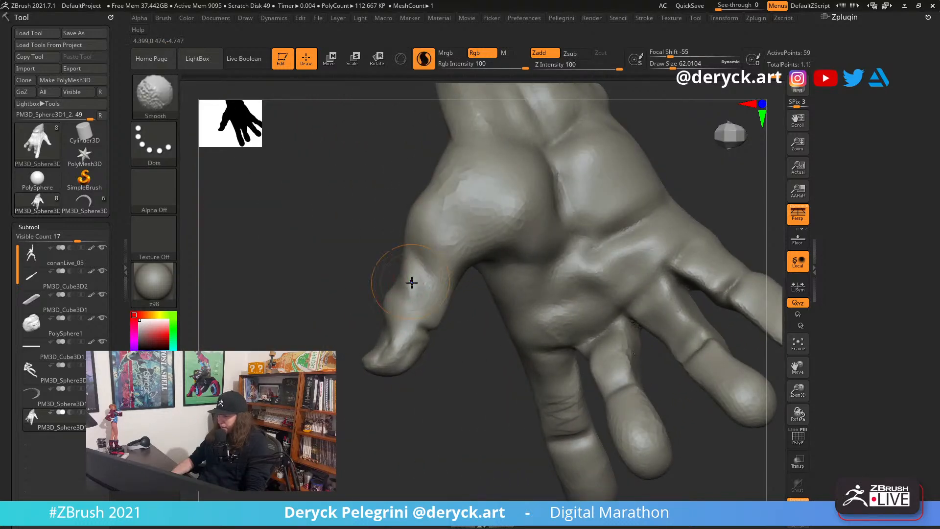
{"action": "left_click_drag", "start_coordinate": [428, 286], "coordinate": [441, 273]}
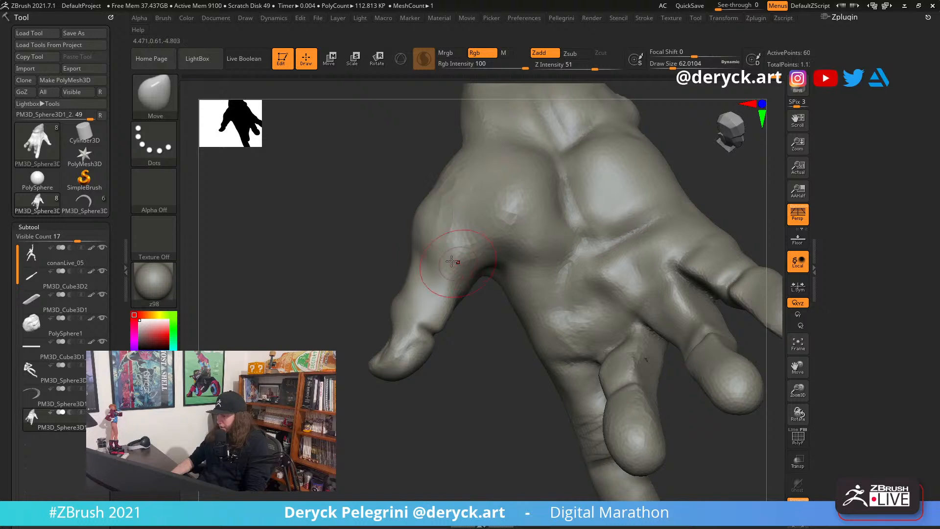
{"action": "mouse_move", "coordinate": [368, 224]}
{"action": "left_mouse_down"}
{"action": "mouse_move", "coordinate": [368, 209]}
{"action": "mouse_move", "coordinate": [361, 246]}
{"action": "left_mouse_up"}
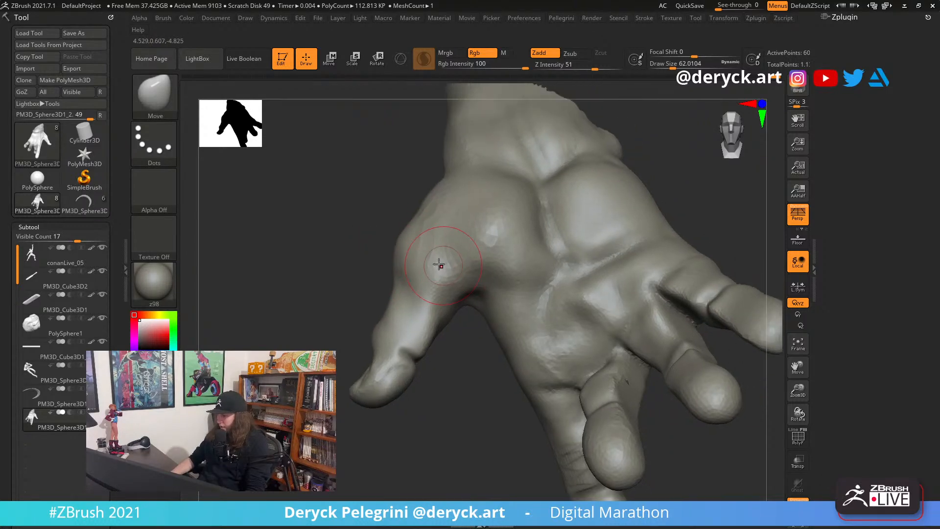
{"action": "left_click_drag", "start_coordinate": [369, 197], "coordinate": [391, 252]}
Round out the thumb's muscle pad on the palm and smooth it at a draw size of about 101
{"action": "key", "text": "s"}
{"action": "mouse_move", "coordinate": [456, 245]}
{"action": "left_mouse_down"}
{"action": "mouse_move", "coordinate": [492, 231]}
{"action": "mouse_move", "coordinate": [472, 230]}
{"action": "mouse_move", "coordinate": [484, 230]}
{"action": "mouse_move", "coordinate": [482, 206]}
{"action": "left_mouse_up"}
{"action": "left_click_drag", "start_coordinate": [537, 192], "coordinate": [492, 197]}
{"action": "left_click_drag", "start_coordinate": [469, 213], "coordinate": [466, 217], "text": "shift"}
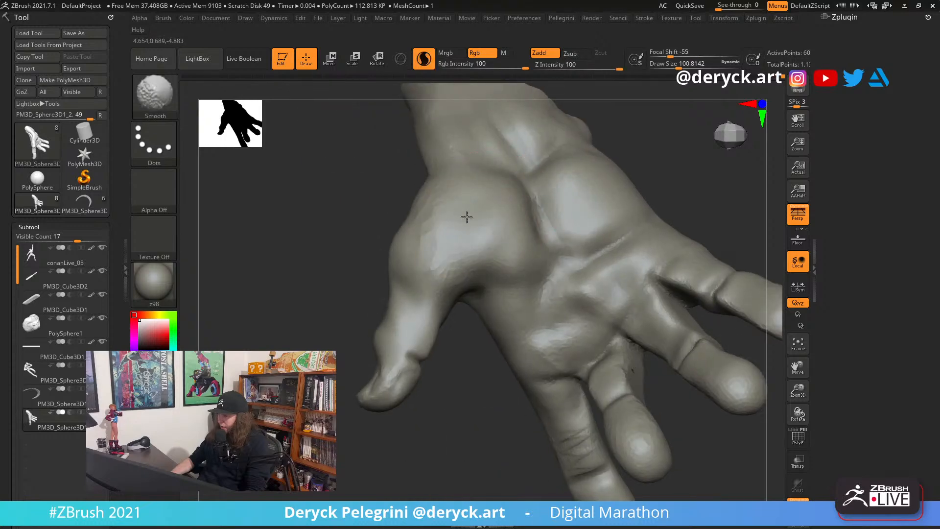
Refine the thumb base and wrist from the back of the hand with the Move brush at draw sizes of about 128 to 87
{"action": "mouse_move", "coordinate": [329, 290]}
{"action": "left_mouse_down"}
{"action": "mouse_move", "coordinate": [499, 292]}
{"action": "mouse_move", "coordinate": [470, 260]}
{"action": "mouse_move", "coordinate": [499, 265]}
{"action": "mouse_move", "coordinate": [514, 245]}
{"action": "mouse_move", "coordinate": [357, 327]}
{"action": "mouse_move", "coordinate": [433, 281]}
{"action": "mouse_move", "coordinate": [406, 318]}
{"action": "mouse_move", "coordinate": [421, 313]}
{"action": "left_mouse_up"}
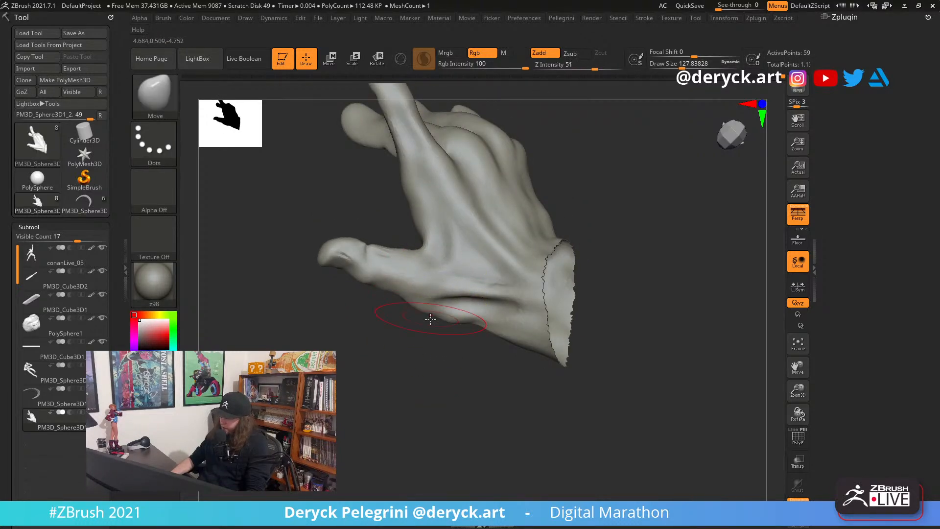
{"action": "mouse_move", "coordinate": [430, 319]}
{"action": "left_mouse_down"}
{"action": "mouse_move", "coordinate": [336, 325]}
{"action": "mouse_move", "coordinate": [357, 342]}
{"action": "mouse_move", "coordinate": [338, 323]}
{"action": "mouse_move", "coordinate": [340, 304]}
{"action": "mouse_move", "coordinate": [310, 306]}
{"action": "mouse_move", "coordinate": [489, 311]}
{"action": "left_mouse_up"}
{"action": "key", "text": "shift"}
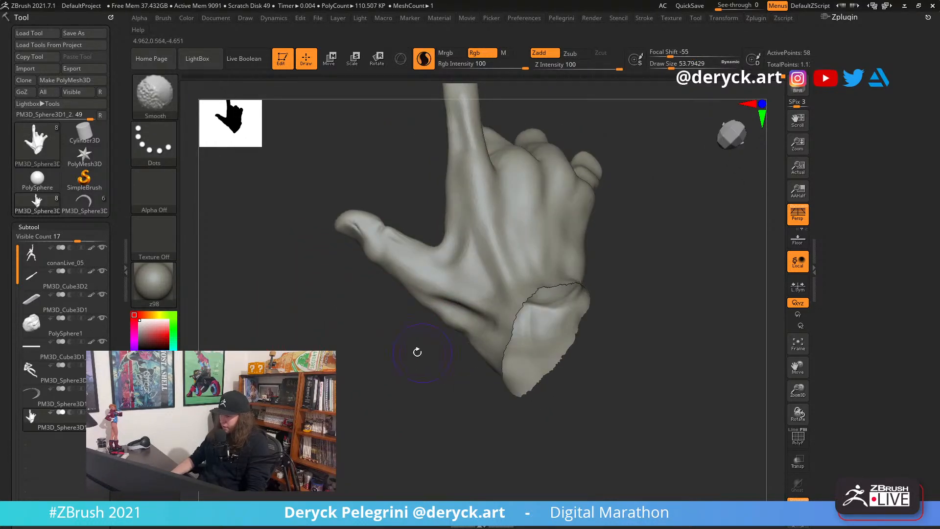
{"action": "mouse_move", "coordinate": [417, 352]}
{"action": "left_mouse_down"}
{"action": "mouse_move", "coordinate": [484, 288]}
{"action": "mouse_move", "coordinate": [450, 245]}
{"action": "mouse_move", "coordinate": [275, 218]}
{"action": "mouse_move", "coordinate": [378, 272]}
{"action": "left_mouse_up"}
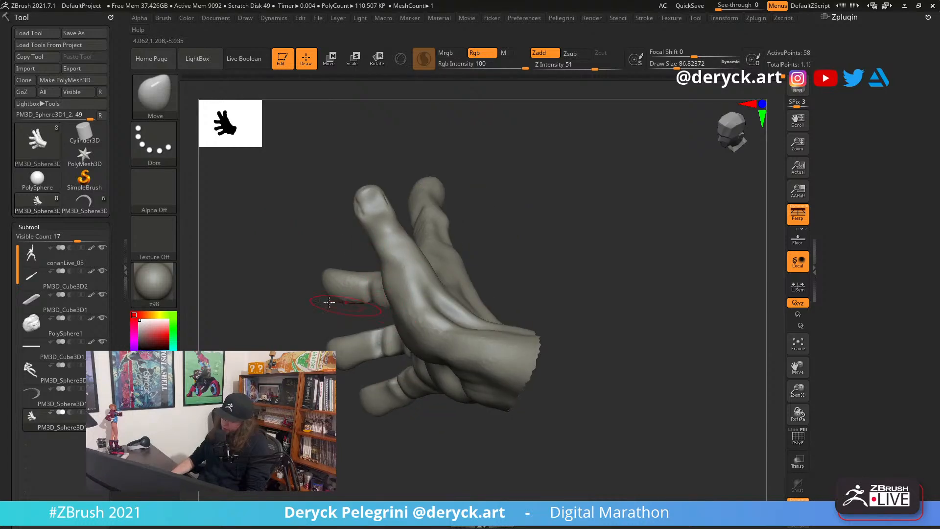
{"action": "left_click_drag", "start_coordinate": [328, 301], "coordinate": [384, 311]}
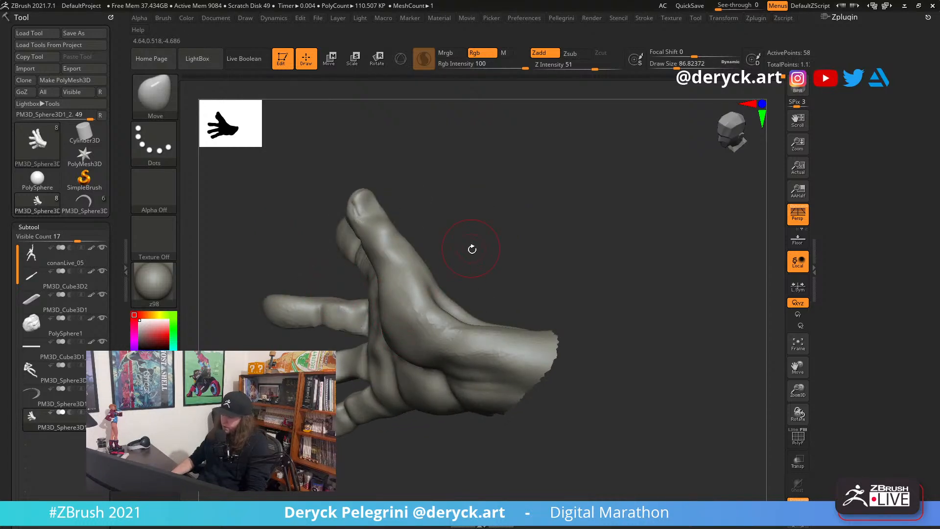
Correct the thumb and palm proportions from several angles with the Move brush at draw sizes of about 83, 136 and 90
{"action": "mouse_move", "coordinate": [472, 249]}
{"action": "left_mouse_down"}
{"action": "mouse_move", "coordinate": [504, 321]}
{"action": "mouse_move", "coordinate": [442, 376]}
{"action": "mouse_move", "coordinate": [392, 348]}
{"action": "mouse_move", "coordinate": [377, 320]}
{"action": "left_mouse_up"}
{"action": "key", "text": "s"}
{"action": "left_click", "coordinate": [378, 337]}
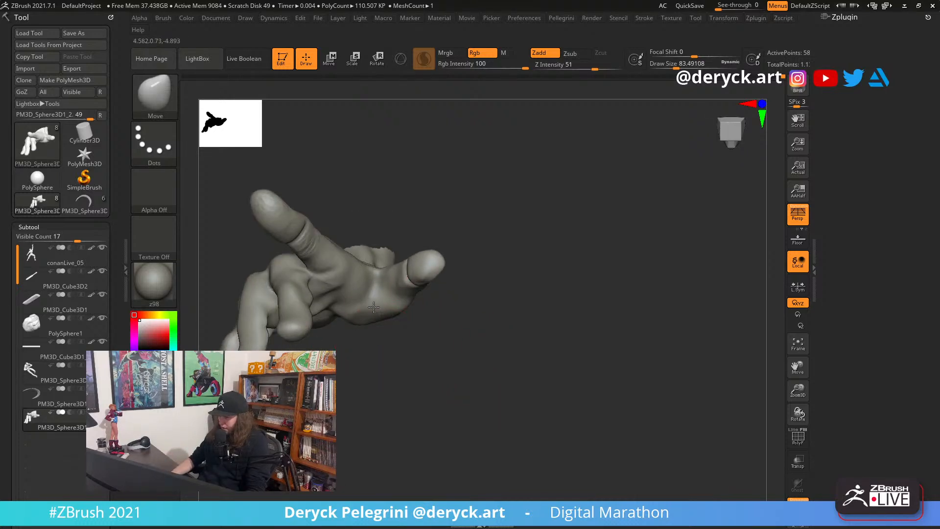
{"action": "left_click_drag", "start_coordinate": [398, 354], "coordinate": [381, 318]}
{"action": "key", "text": "s"}
{"action": "left_click", "coordinate": [380, 321]}
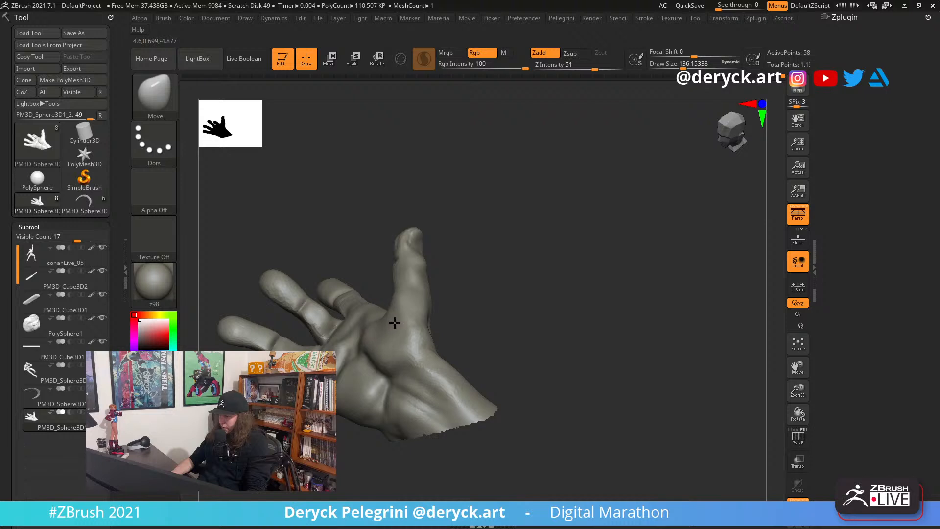
{"action": "mouse_move", "coordinate": [348, 252]}
{"action": "left_mouse_down"}
{"action": "mouse_move", "coordinate": [405, 310]}
{"action": "mouse_move", "coordinate": [449, 289]}
{"action": "mouse_move", "coordinate": [394, 298]}
{"action": "left_mouse_up"}
{"action": "key", "text": "s"}
{"action": "left_click", "coordinate": [380, 298]}
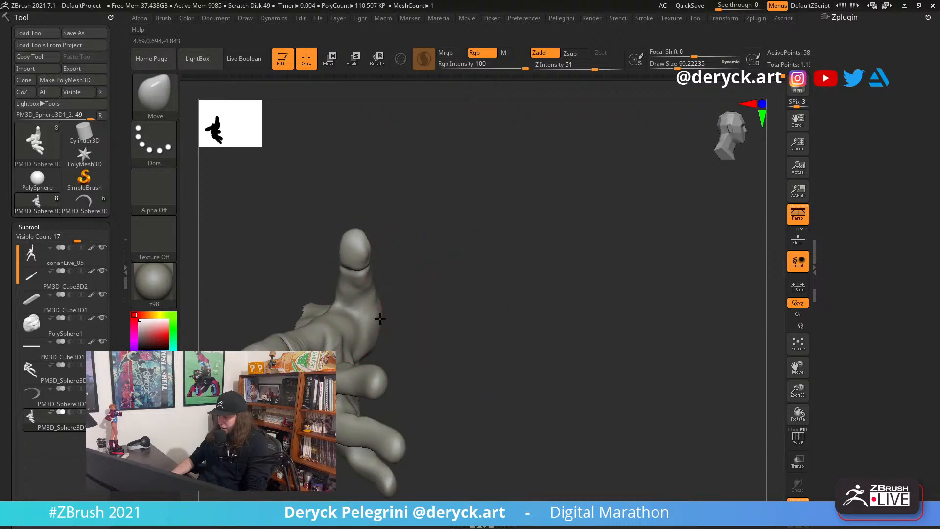
{"action": "left_click_drag", "start_coordinate": [409, 321], "coordinate": [368, 301], "text": "shift"}
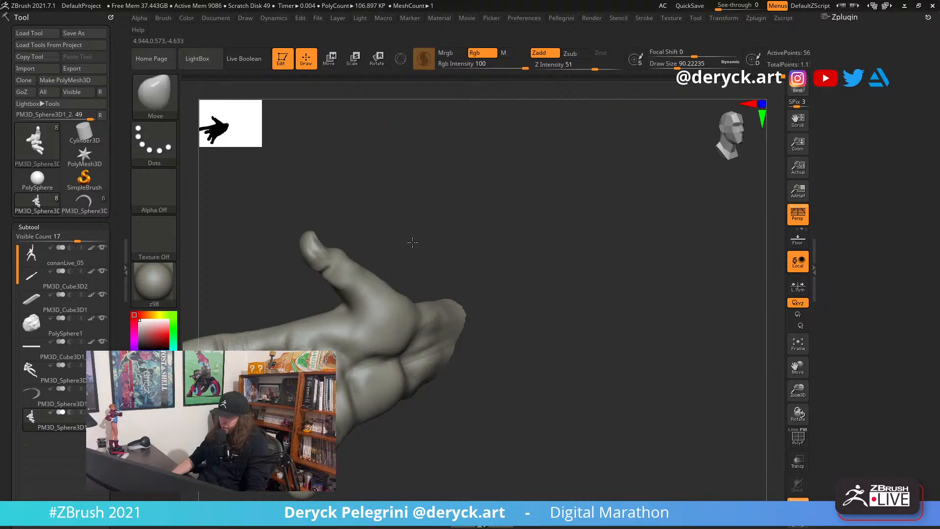
Bring the hidden body back into view and frame the whole figure
{"action": "mouse_move", "coordinate": [412, 241]}
{"action": "left_mouse_down"}
{"action": "mouse_move", "coordinate": [416, 308]}
{"action": "mouse_move", "coordinate": [372, 342]}
{"action": "mouse_move", "coordinate": [332, 407]}
{"action": "left_mouse_up"}
{"action": "key", "text": "f"}
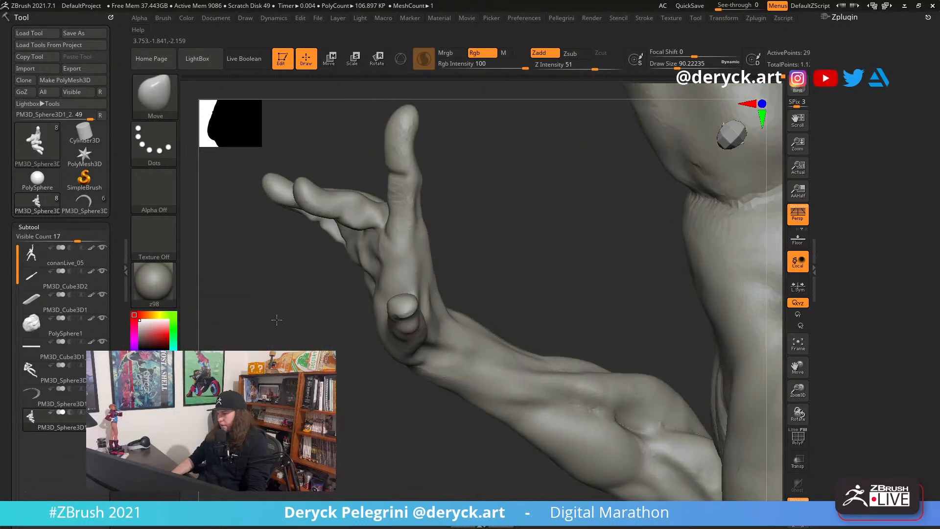
{"action": "key", "text": "f"}
{"action": "left_click_drag", "start_coordinate": [277, 321], "coordinate": [247, 350]}
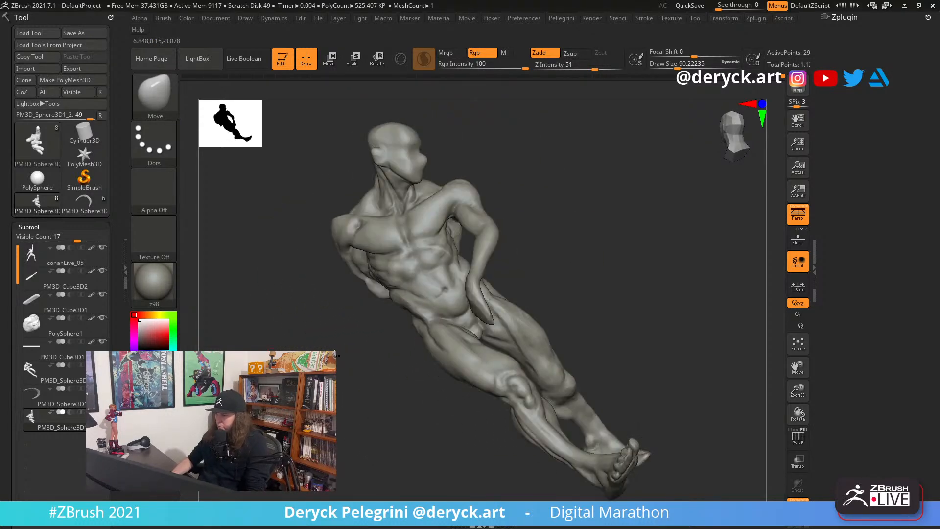
Carve the upper chest along the collarbone and toward the shoulder with the DamStandard brush at a draw size of 112
{"action": "mouse_move", "coordinate": [288, 226]}
{"action": "left_mouse_down", "text": "alt"}
{"action": "mouse_move", "coordinate": [294, 313]}
{"action": "mouse_move", "coordinate": [365, 367]}
{"action": "mouse_move", "coordinate": [294, 231]}
{"action": "mouse_move", "coordinate": [299, 274]}
{"action": "mouse_move", "coordinate": [350, 342]}
{"action": "left_mouse_up", "text": "alt"}
{"action": "key", "text": "b"}
{"action": "key", "text": "d"}
{"action": "key", "text": "s"}
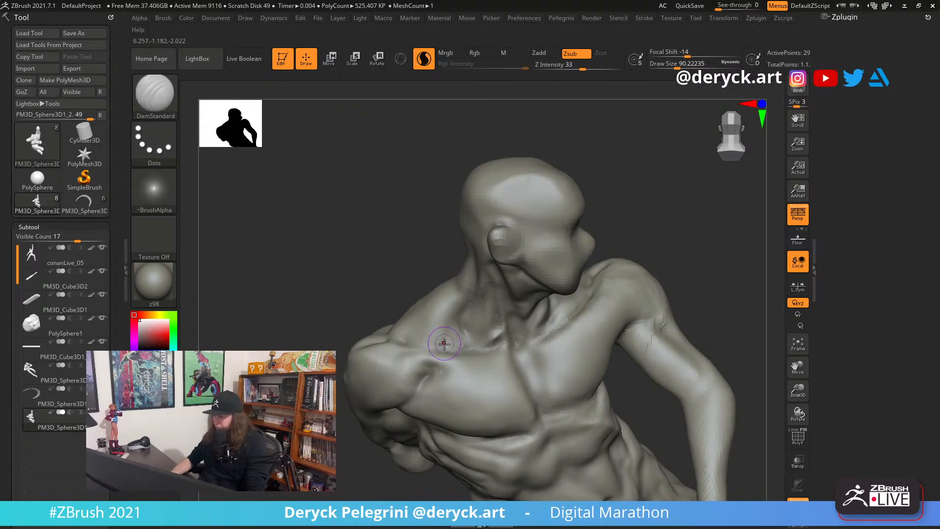
{"action": "key", "text": "s"}
{"action": "left_click", "coordinate": [436, 347]}
{"action": "mouse_move", "coordinate": [459, 350]}
{"action": "left_mouse_down"}
{"action": "mouse_move", "coordinate": [431, 348]}
{"action": "mouse_move", "coordinate": [436, 368]}
{"action": "mouse_move", "coordinate": [419, 377]}
{"action": "left_mouse_up"}
{"action": "left_click_drag", "start_coordinate": [363, 283], "coordinate": [362, 330]}
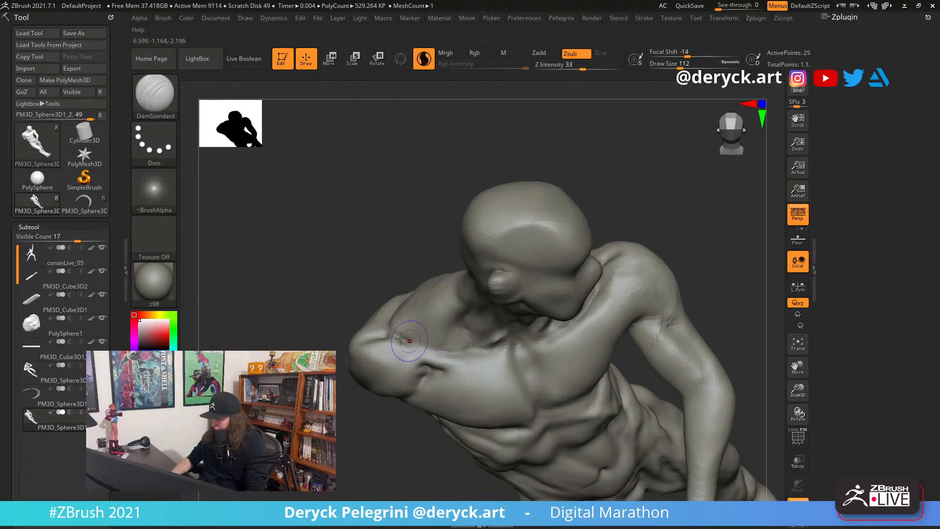
{"action": "left_click_drag", "start_coordinate": [503, 353], "coordinate": [511, 352]}
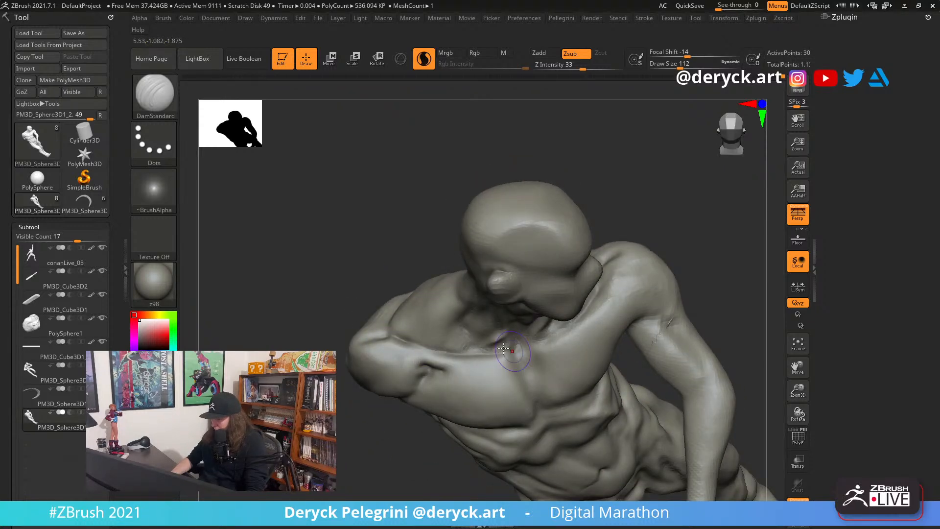
{"action": "mouse_move", "coordinate": [345, 286]}
{"action": "left_mouse_down"}
{"action": "mouse_move", "coordinate": [361, 245]}
{"action": "mouse_move", "coordinate": [325, 218]}
{"action": "mouse_move", "coordinate": [341, 264]}
{"action": "mouse_move", "coordinate": [426, 259]}
{"action": "left_mouse_up"}
Build up the neck muscle from behind the ear to the collarbone with the ClayBuildup brush at intensity 20
{"action": "key", "text": "b"}
{"action": "key", "text": "c"}
{"action": "key", "text": "b"}
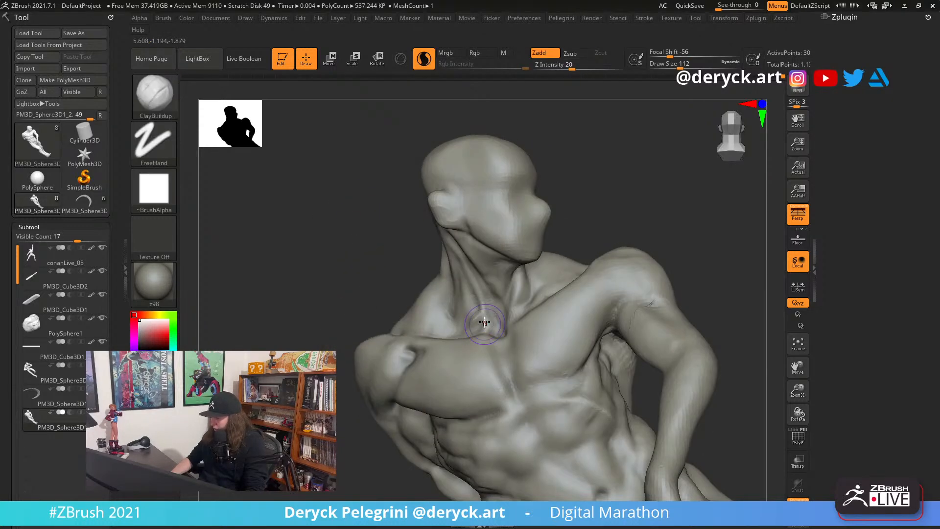
{"action": "mouse_move", "coordinate": [476, 294]}
{"action": "left_mouse_down"}
{"action": "mouse_move", "coordinate": [458, 259]}
{"action": "mouse_move", "coordinate": [486, 314]}
{"action": "left_mouse_up"}
{"action": "key", "text": "shift"}
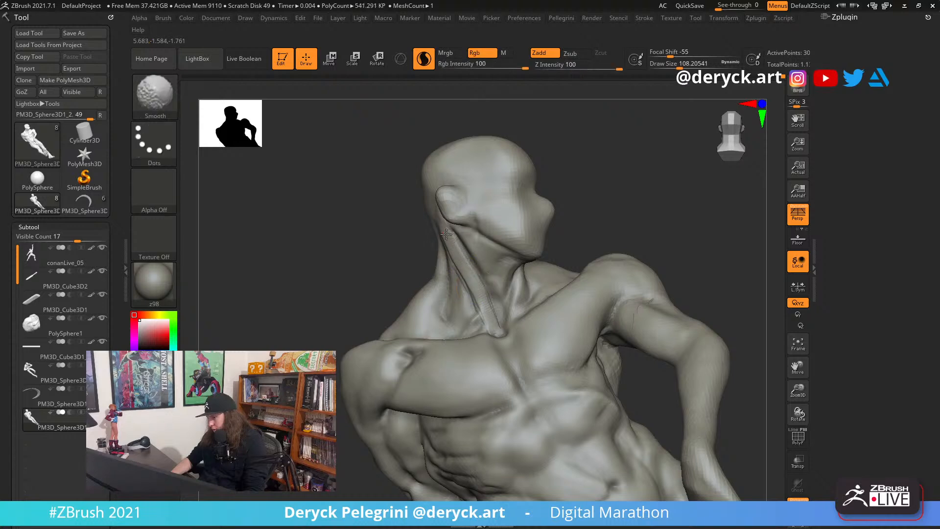
Smooth the side of the waist above the hip at a draw size of about 212
{"action": "mouse_move", "coordinate": [377, 245]}
{"action": "left_mouse_down"}
{"action": "mouse_move", "coordinate": [310, 248]}
{"action": "mouse_move", "coordinate": [298, 216]}
{"action": "mouse_move", "coordinate": [325, 192]}
{"action": "mouse_move", "coordinate": [319, 210]}
{"action": "mouse_move", "coordinate": [302, 204]}
{"action": "mouse_move", "coordinate": [273, 243]}
{"action": "mouse_move", "coordinate": [284, 210]}
{"action": "left_mouse_up"}
{"action": "key", "text": "shift"}
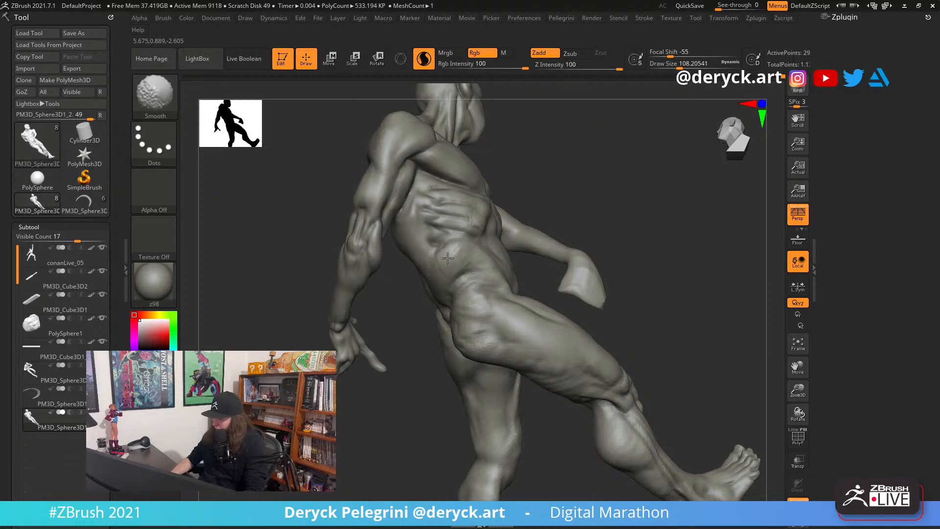
{"action": "key", "text": "s"}
{"action": "mouse_move", "coordinate": [447, 258]}
{"action": "left_mouse_down", "text": "shift"}
{"action": "mouse_move", "coordinate": [457, 260]}
{"action": "mouse_move", "coordinate": [444, 261]}
{"action": "left_mouse_up", "text": "shift"}
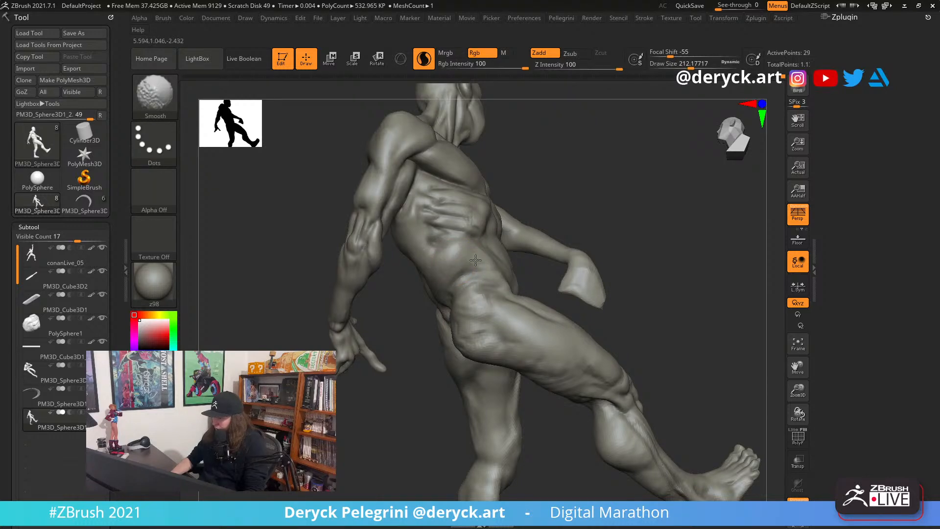
Carve the crease between the waist and the hip bone with the DamStandard brush at a draw size of about 154
{"action": "mouse_move", "coordinate": [424, 329]}
{"action": "left_mouse_down"}
{"action": "mouse_move", "coordinate": [382, 333]}
{"action": "mouse_move", "coordinate": [386, 352]}
{"action": "mouse_move", "coordinate": [438, 388]}
{"action": "mouse_move", "coordinate": [455, 387]}
{"action": "left_mouse_up"}
{"action": "key", "text": "b"}
{"action": "key", "text": "d"}
{"action": "key", "text": "s"}
{"action": "key", "text": "s"}
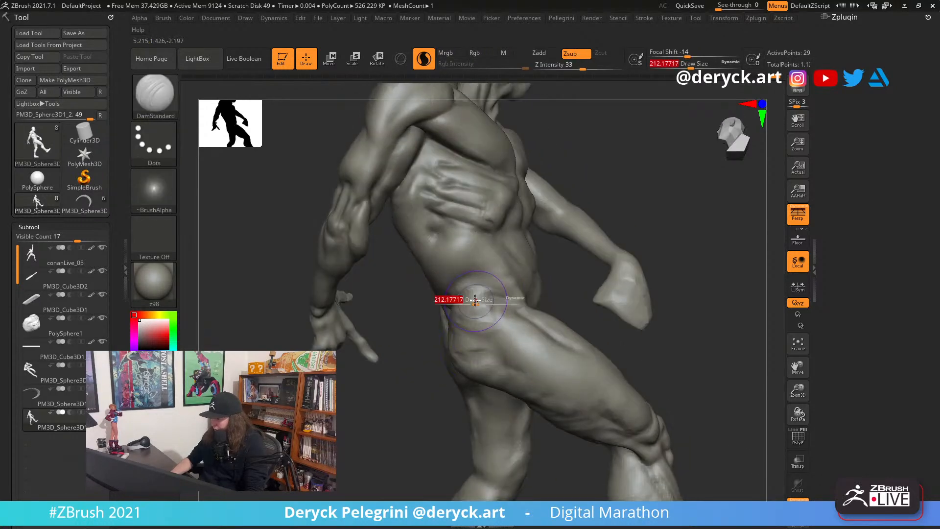
{"action": "mouse_move", "coordinate": [475, 300]}
{"action": "left_mouse_down"}
{"action": "mouse_move", "coordinate": [470, 288]}
{"action": "mouse_move", "coordinate": [451, 295]}
{"action": "mouse_move", "coordinate": [483, 286]}
{"action": "left_mouse_up"}
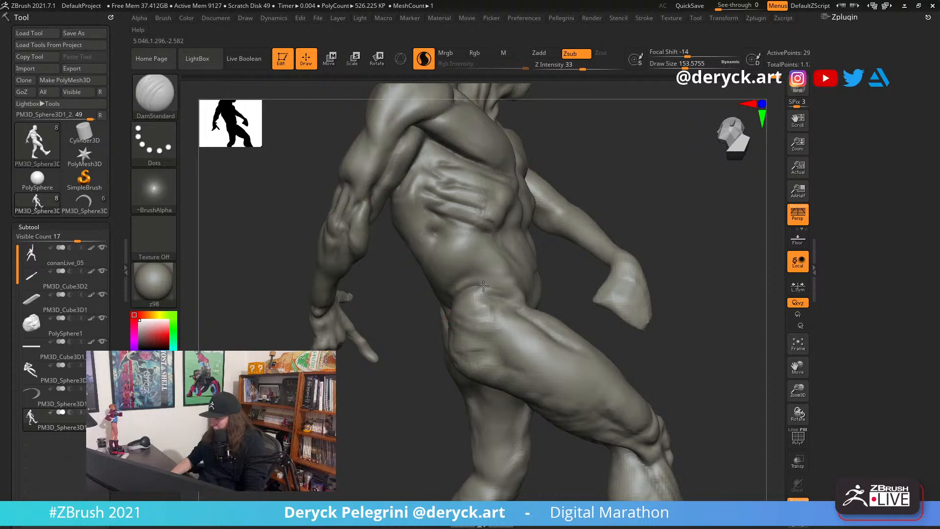
{"action": "right_click_drag", "start_coordinate": [535, 288], "coordinate": [447, 289]}
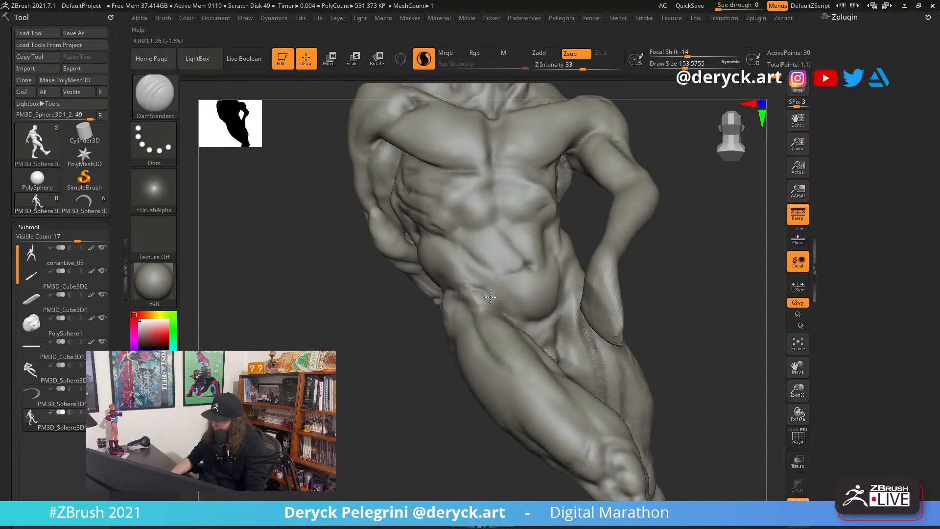
{"action": "right_click_drag", "start_coordinate": [501, 305], "coordinate": [415, 291]}
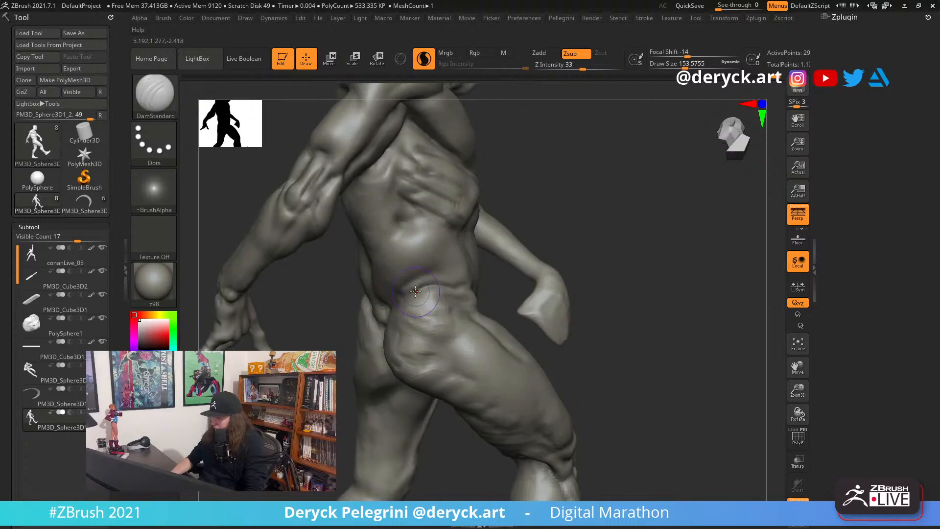
{"action": "left_click_drag", "start_coordinate": [390, 308], "coordinate": [385, 312]}
Extend the DamStandard crease around the lower back and carve the line down between the buttocks
{"action": "mouse_move", "coordinate": [549, 286]}
{"action": "right_mouse_down"}
{"action": "mouse_move", "coordinate": [583, 243]}
{"action": "mouse_move", "coordinate": [614, 237]}
{"action": "right_mouse_up"}
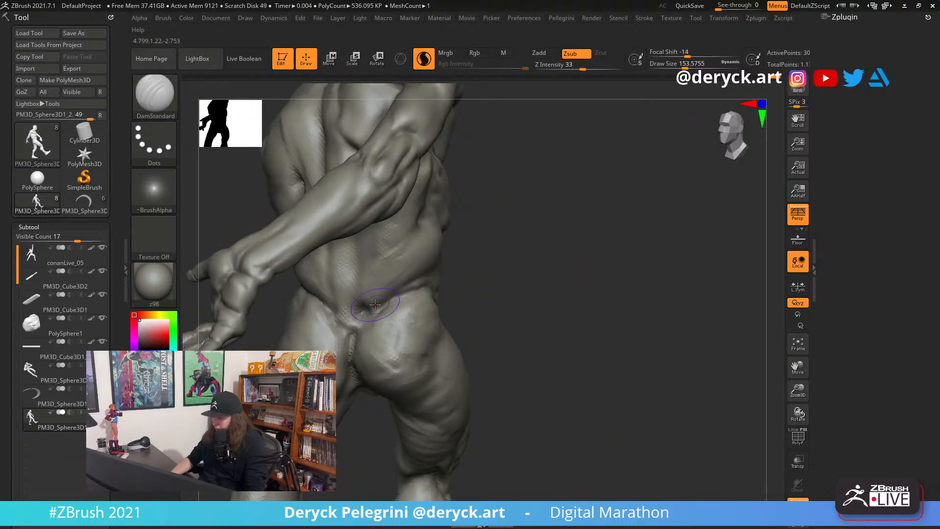
{"action": "left_click_drag", "start_coordinate": [364, 315], "coordinate": [363, 309]}
{"action": "right_click_drag", "start_coordinate": [501, 348], "coordinate": [495, 301]}
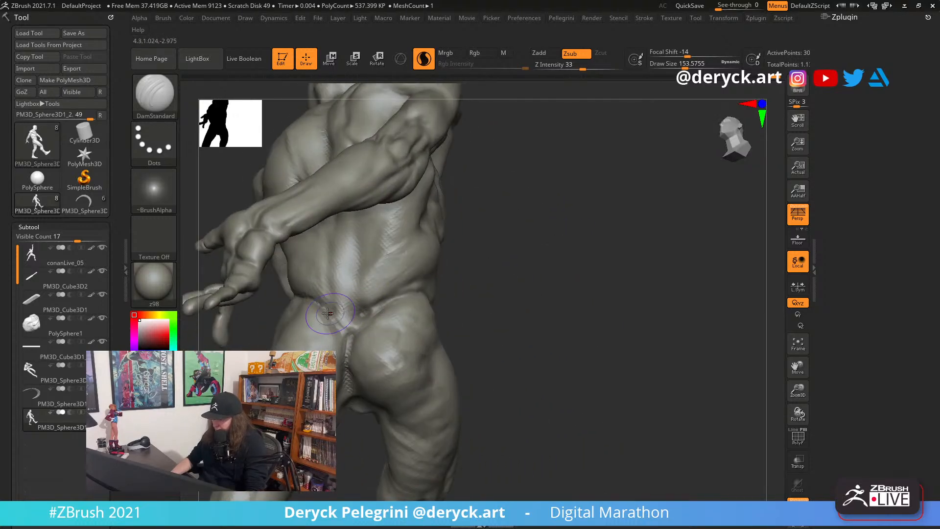
{"action": "mouse_move", "coordinate": [339, 325]}
{"action": "left_mouse_down"}
{"action": "mouse_move", "coordinate": [332, 308]}
{"action": "mouse_move", "coordinate": [348, 387]}
{"action": "left_mouse_up"}
{"action": "left_click_drag", "start_coordinate": [525, 331], "coordinate": [473, 343]}
Smooth the side of the waist below the ribs at a draw size of about 187
{"action": "left_click_drag", "start_coordinate": [357, 287], "coordinate": [364, 272], "text": "shift"}
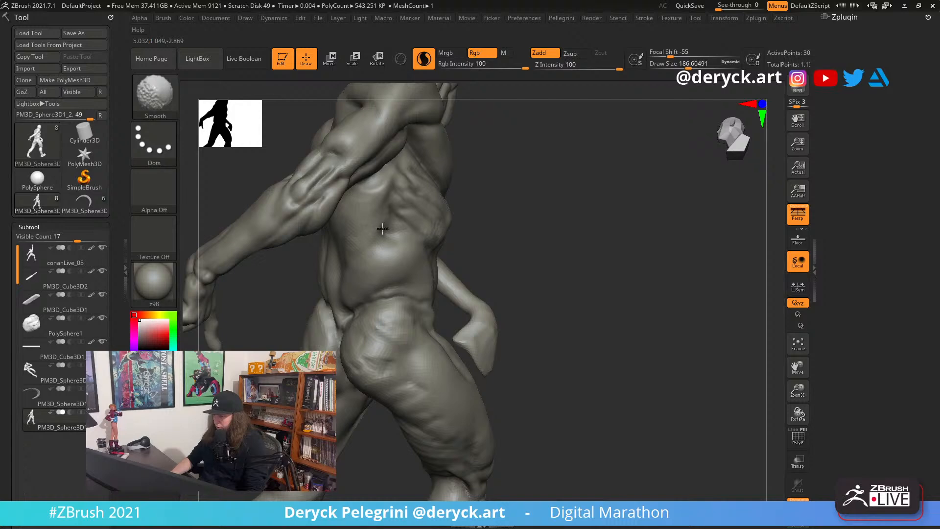
{"action": "left_click_drag", "start_coordinate": [465, 194], "coordinate": [343, 198]}
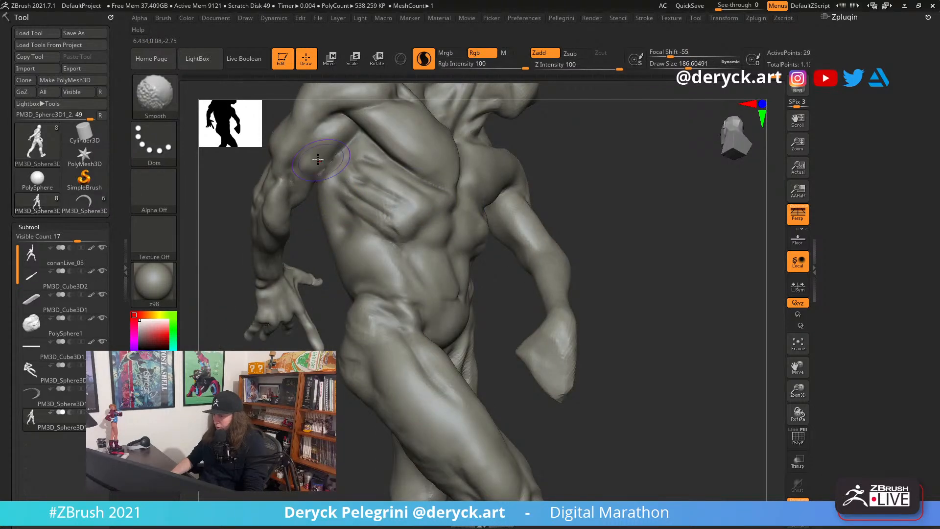
{"action": "mouse_move", "coordinate": [237, 115]}
{"action": "left_mouse_down"}
{"action": "mouse_move", "coordinate": [319, 216]}
{"action": "mouse_move", "coordinate": [325, 198]}
{"action": "mouse_move", "coordinate": [240, 118]}
{"action": "left_mouse_up"}
Carve the grooves between the side ribs and along the abdomen's edge with DamStandard at a draw size of about 136
{"action": "mouse_move", "coordinate": [595, 233]}
{"action": "left_mouse_down", "text": "alt"}
{"action": "mouse_move", "coordinate": [713, 269]}
{"action": "mouse_move", "coordinate": [405, 244]}
{"action": "mouse_move", "coordinate": [336, 219]}
{"action": "mouse_move", "coordinate": [332, 247]}
{"action": "mouse_move", "coordinate": [493, 233]}
{"action": "left_mouse_up", "text": "alt"}
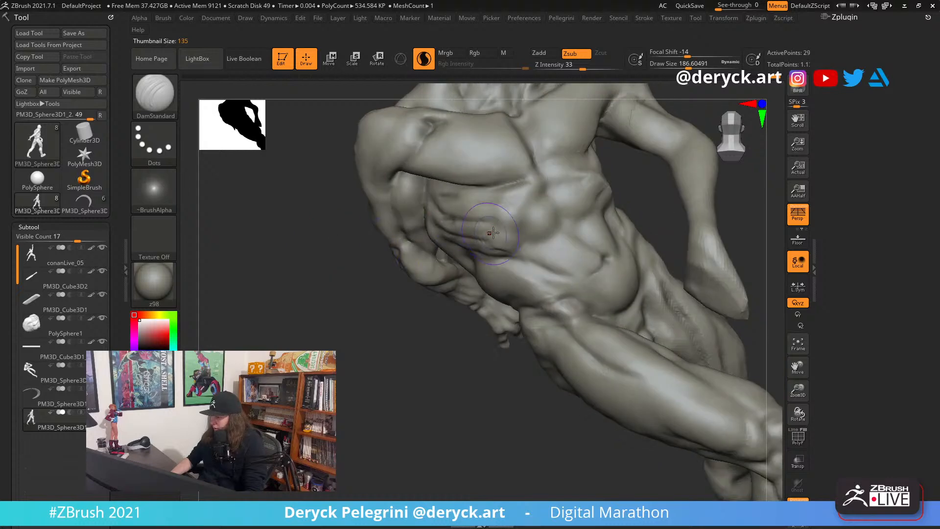
{"action": "key", "text": "bracketleft"}
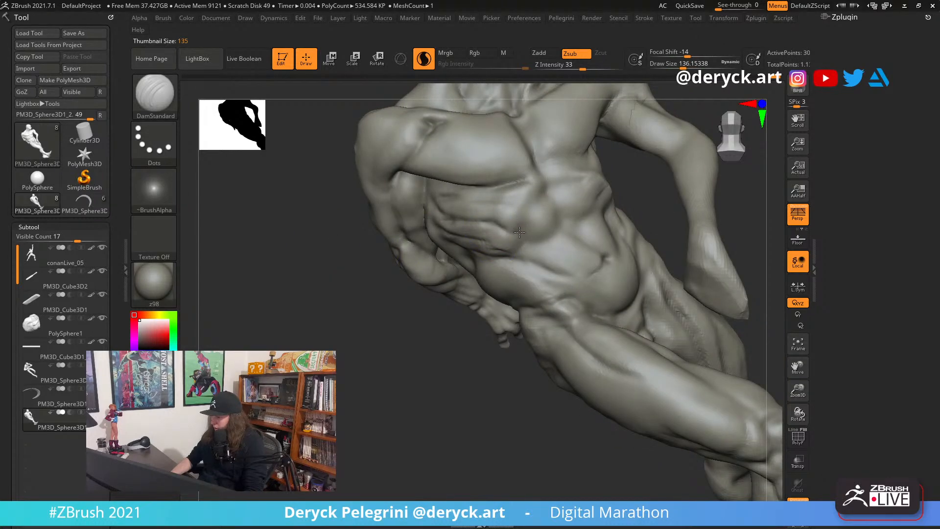
{"action": "mouse_move", "coordinate": [455, 372]}
{"action": "left_mouse_down"}
{"action": "mouse_move", "coordinate": [421, 363]}
{"action": "mouse_move", "coordinate": [428, 357]}
{"action": "left_mouse_up"}
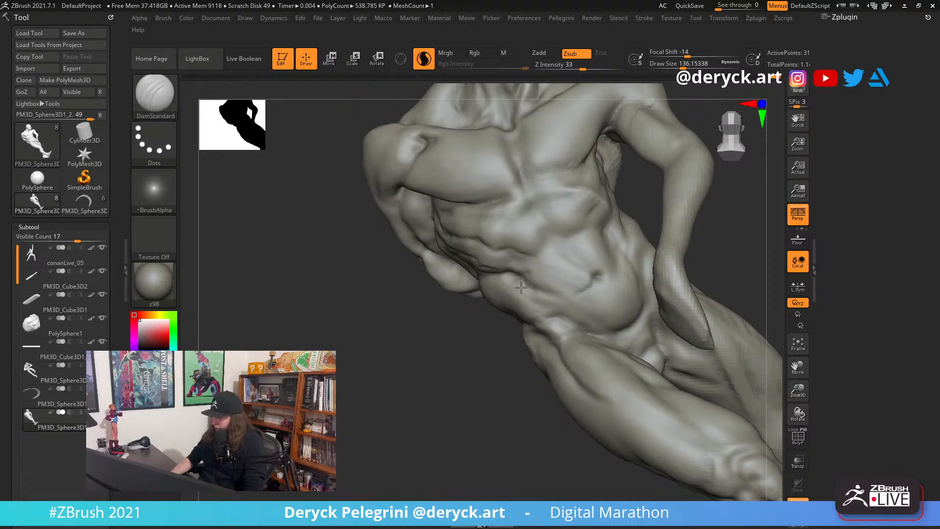
{"action": "left_click_drag", "start_coordinate": [431, 387], "coordinate": [405, 426], "text": "alt"}
{"action": "left_click_drag", "start_coordinate": [437, 298], "coordinate": [462, 296]}
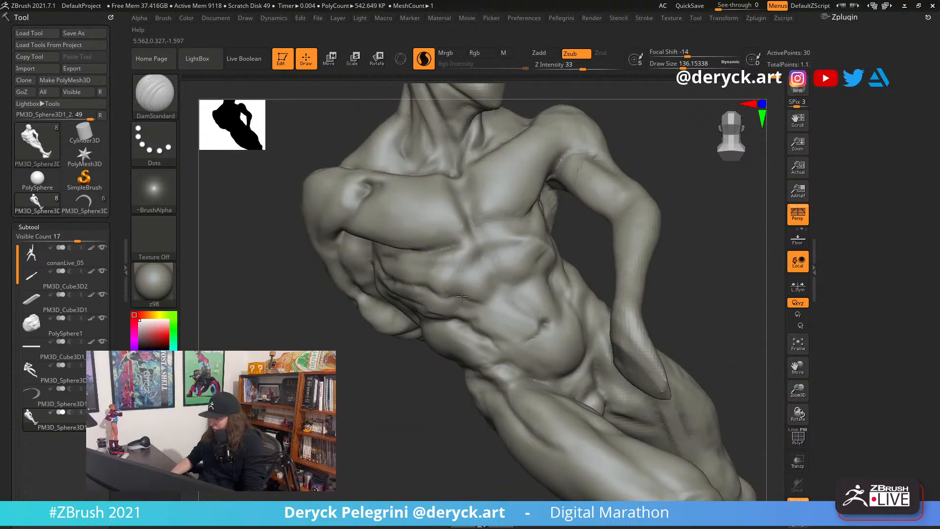
Define the rib ends below the chest muscle and the upper abdominals at the base of the sternum with DamStandard
{"action": "right_click_drag", "start_coordinate": [365, 288], "coordinate": [351, 251]}
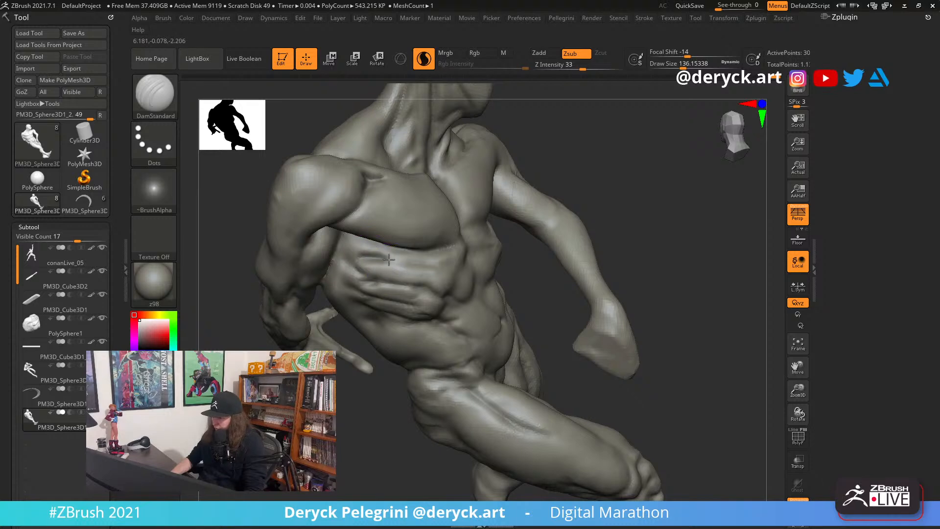
{"action": "right_click_drag", "start_coordinate": [449, 266], "coordinate": [454, 254]}
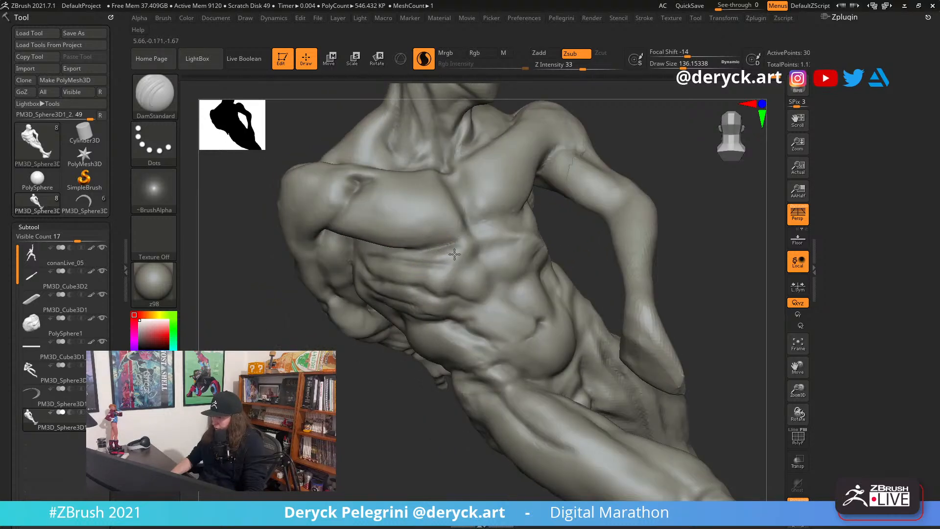
{"action": "left_click_drag", "start_coordinate": [457, 280], "coordinate": [453, 289]}
{"action": "left_click_drag", "start_coordinate": [386, 382], "coordinate": [366, 381]}
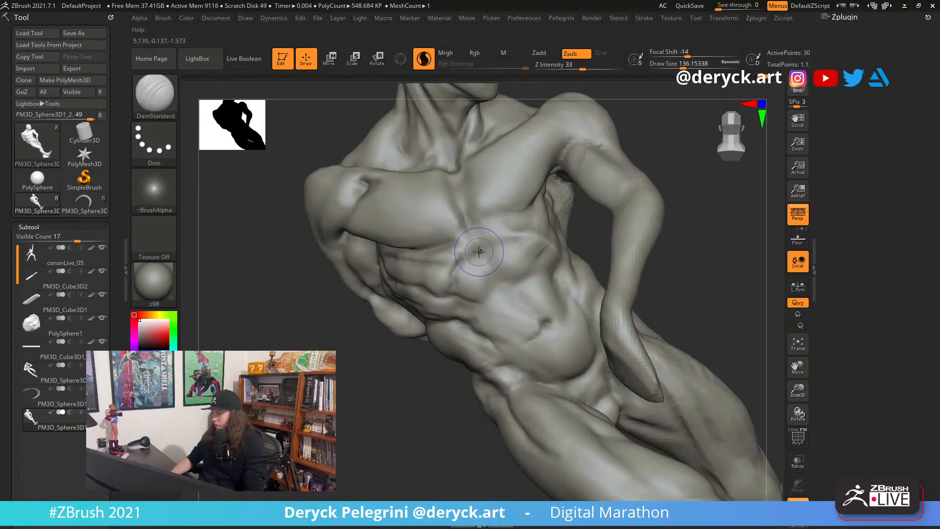
{"action": "left_click_drag", "start_coordinate": [479, 252], "coordinate": [472, 252]}
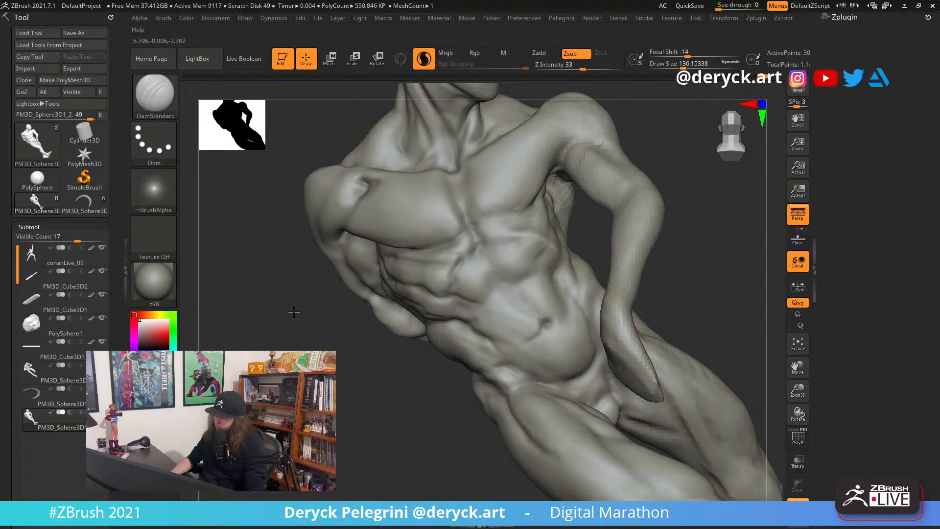
Adjust the lower contour of the chest muscle beside the sternum with the Move brush
{"action": "key", "text": "f"}
{"action": "left_click_drag", "start_coordinate": [294, 310], "coordinate": [277, 289]}
{"action": "mouse_move", "coordinate": [291, 258]}
{"action": "left_mouse_down"}
{"action": "mouse_move", "coordinate": [250, 282]}
{"action": "mouse_move", "coordinate": [277, 262]}
{"action": "mouse_move", "coordinate": [287, 195]}
{"action": "mouse_move", "coordinate": [250, 262]}
{"action": "mouse_move", "coordinate": [263, 250]}
{"action": "mouse_move", "coordinate": [272, 303]}
{"action": "mouse_move", "coordinate": [274, 289]}
{"action": "left_mouse_up"}
{"action": "key", "text": "b"}
{"action": "key", "text": "m"}
{"action": "key", "text": "v"}
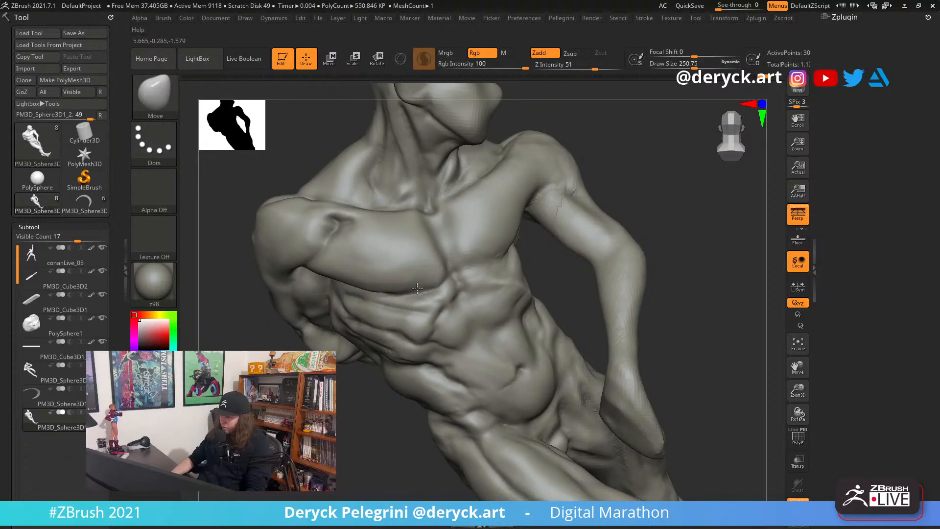
{"action": "key", "text": "s"}
{"action": "mouse_move", "coordinate": [384, 288]}
{"action": "left_mouse_down"}
{"action": "mouse_move", "coordinate": [376, 271]}
{"action": "mouse_move", "coordinate": [425, 272]}
{"action": "left_mouse_up"}
Carve the lower end of the sternum between the chest muscles with DamStandard at a draw size of about 172
{"action": "key", "text": "b"}
{"action": "key", "text": "d"}
{"action": "key", "text": "s"}
{"action": "left_click_drag", "start_coordinate": [305, 147], "coordinate": [267, 147]}
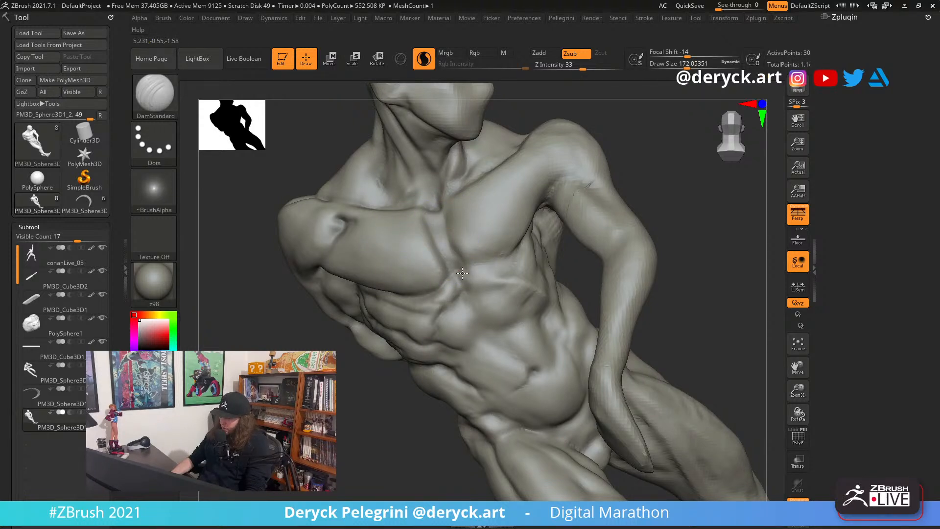
{"action": "left_click_drag", "start_coordinate": [357, 372], "coordinate": [357, 334], "text": "alt"}
Deepen the lines along the sternum up to the inner collarbone with DamStandard at a draw size of about 120
{"action": "key", "text": "b"}
{"action": "key", "text": "m"}
{"action": "key", "text": "v"}
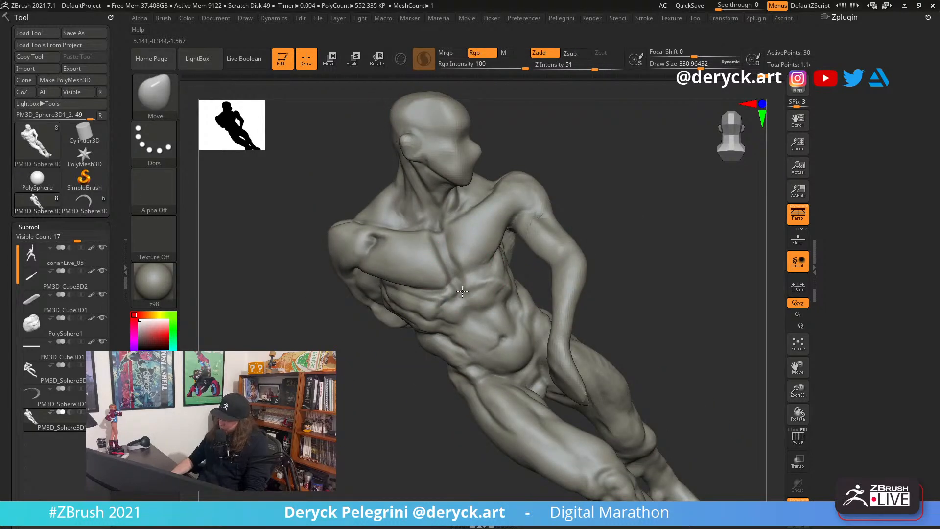
{"action": "key", "text": "b"}
{"action": "key", "text": "d"}
{"action": "key", "text": "s"}
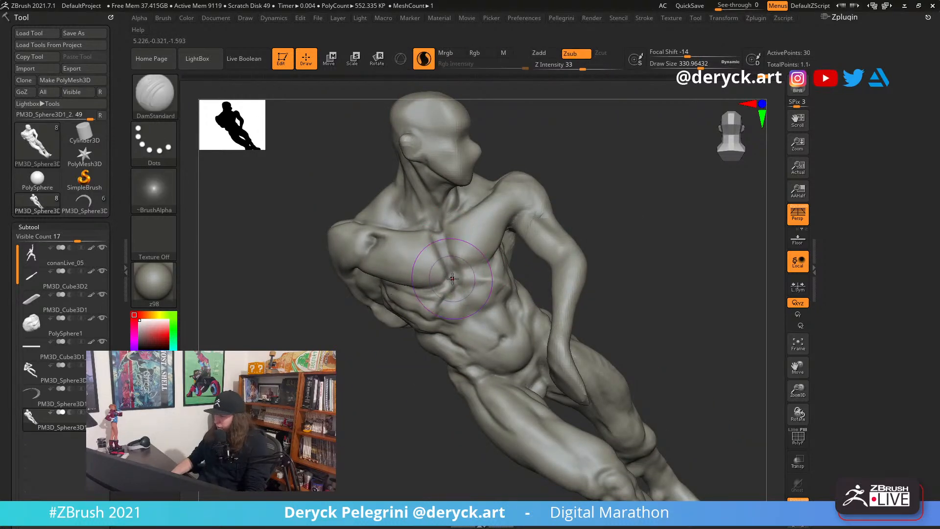
{"action": "right_click_drag", "start_coordinate": [427, 283], "coordinate": [468, 348], "text": "ctrl"}
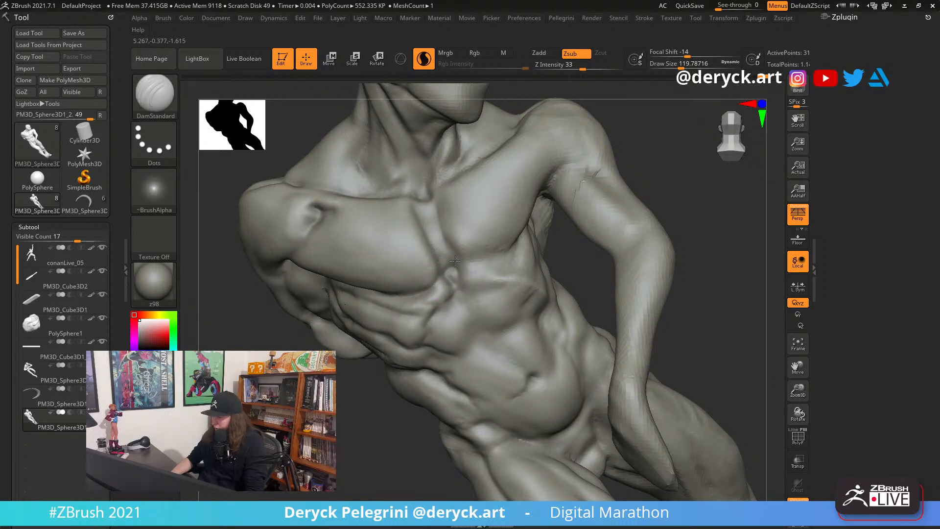
{"action": "mouse_move", "coordinate": [424, 206]}
{"action": "left_mouse_down"}
{"action": "mouse_move", "coordinate": [381, 203]}
{"action": "mouse_move", "coordinate": [394, 179]}
{"action": "left_mouse_up"}
Reshape the collarbone and shoulder contour with the Move brush at a draw size of about 234
{"action": "key", "text": "b"}
{"action": "key", "text": "m"}
{"action": "key", "text": "v"}
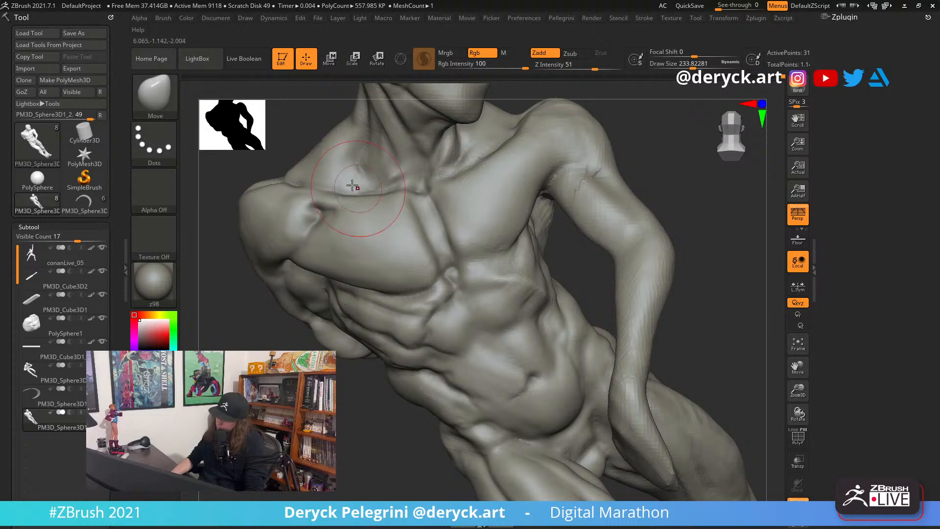
{"action": "mouse_move", "coordinate": [295, 154]}
{"action": "right_mouse_down", "text": "alt"}
{"action": "mouse_move", "coordinate": [291, 177]}
{"action": "mouse_move", "coordinate": [337, 234]}
{"action": "right_mouse_up", "text": "alt"}
{"action": "mouse_move", "coordinate": [525, 232]}
{"action": "left_mouse_down"}
{"action": "mouse_move", "coordinate": [518, 226]}
{"action": "mouse_move", "coordinate": [510, 250]}
{"action": "left_mouse_up"}
{"action": "mouse_move", "coordinate": [324, 222]}
{"action": "left_mouse_down", "text": "alt"}
{"action": "mouse_move", "coordinate": [296, 171]}
{"action": "mouse_move", "coordinate": [326, 194]}
{"action": "mouse_move", "coordinate": [351, 189]}
{"action": "mouse_move", "coordinate": [321, 239]}
{"action": "mouse_move", "coordinate": [237, 247]}
{"action": "mouse_move", "coordinate": [234, 286]}
{"action": "left_mouse_up", "text": "alt"}
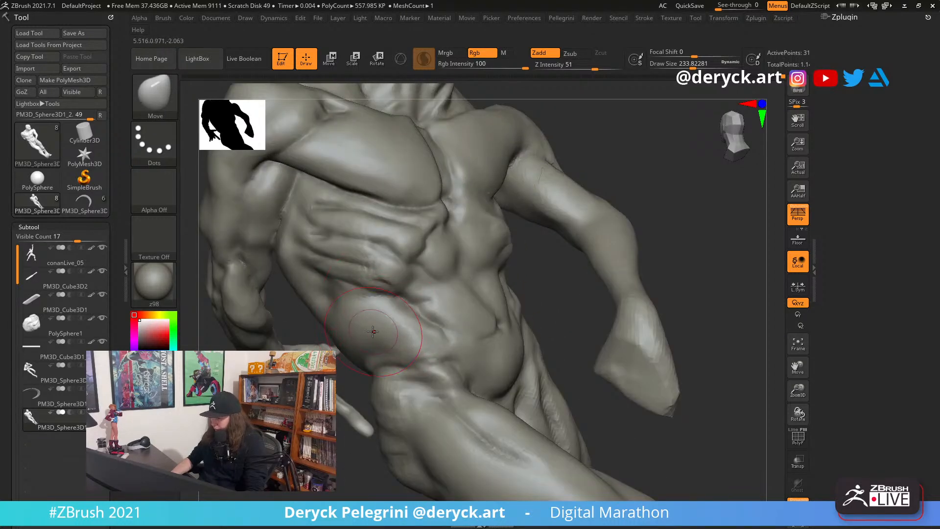
Build up the oblique muscle above the hip with ClayBuildup at intensity 20 and a draw size of about 217
{"action": "key", "text": "1"}
{"action": "key", "text": "s"}
{"action": "left_click", "coordinate": [361, 337]}
{"action": "key", "text": "2"}
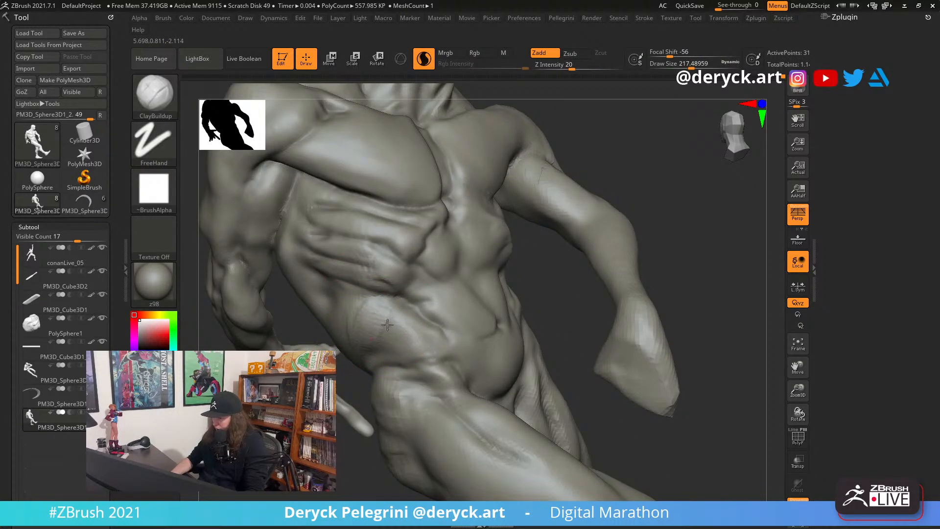
{"action": "mouse_move", "coordinate": [350, 468]}
{"action": "left_mouse_down", "text": "alt"}
{"action": "mouse_move", "coordinate": [365, 423]}
{"action": "mouse_move", "coordinate": [331, 401]}
{"action": "left_mouse_up", "text": "alt"}
Sharpen the front edge of the oblique with the Pinch and DamStandard brushes at a draw size of about 167
{"action": "key", "text": "3"}
{"action": "key", "text": "s"}
{"action": "left_click", "coordinate": [428, 277]}
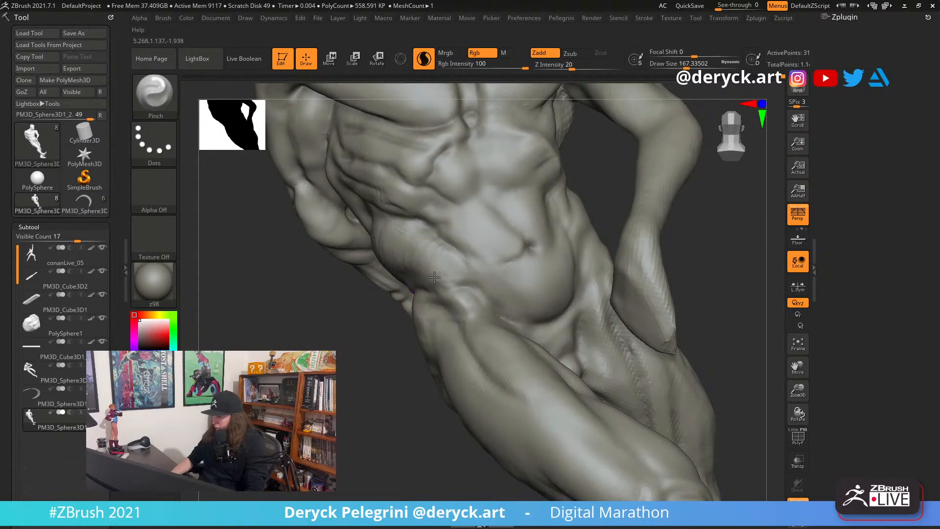
{"action": "key", "text": "4"}
{"action": "mouse_move", "coordinate": [456, 249]}
{"action": "left_mouse_down"}
{"action": "mouse_move", "coordinate": [470, 268]}
{"action": "mouse_move", "coordinate": [452, 247]}
{"action": "left_mouse_up"}
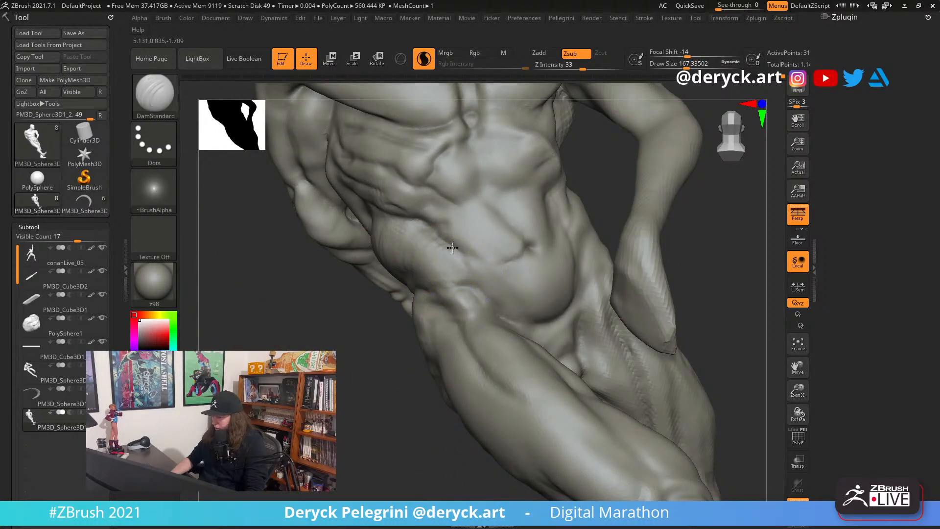
{"action": "mouse_move", "coordinate": [447, 282]}
{"action": "left_mouse_down", "text": "shift"}
{"action": "mouse_move", "coordinate": [432, 275]}
{"action": "mouse_move", "coordinate": [467, 286]}
{"action": "left_mouse_up", "text": "shift"}
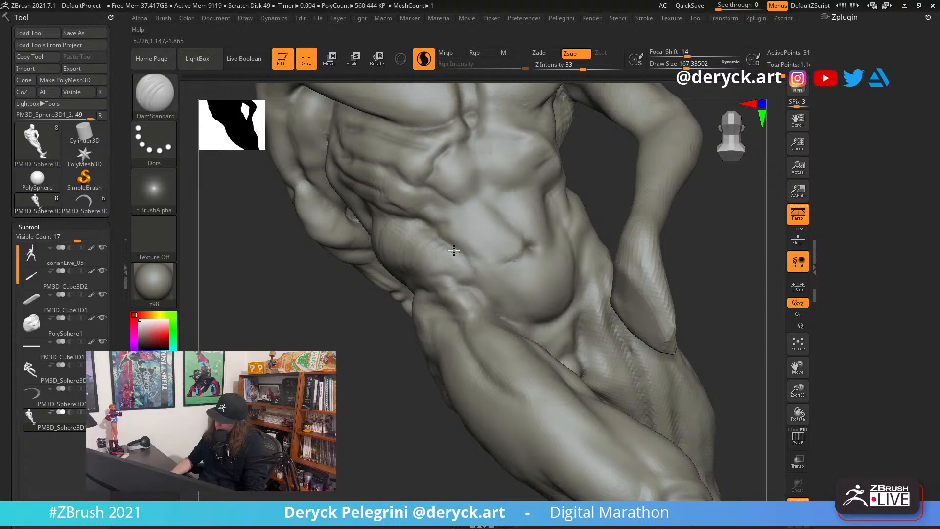
Flatten the bulge of the oblique at the side with the Flatten brush at intensity 13 and draw size 212
{"action": "right_click_drag", "start_coordinate": [388, 251], "coordinate": [428, 333]}
{"action": "key", "text": "5"}
{"action": "key", "text": "s"}
{"action": "left_click", "coordinate": [377, 243]}
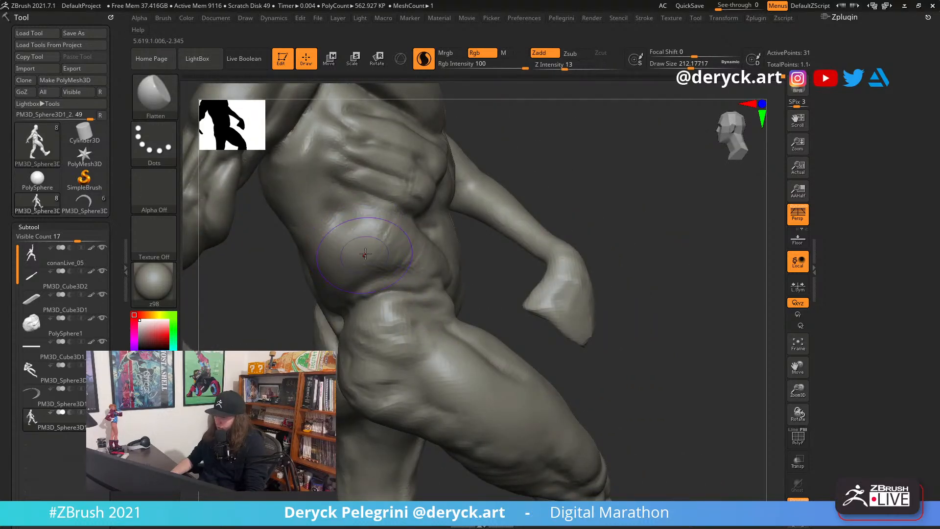
Add volume to the oblique from the lower back around to the front with ClayBuildup at draw size 212
{"action": "key", "text": "2"}
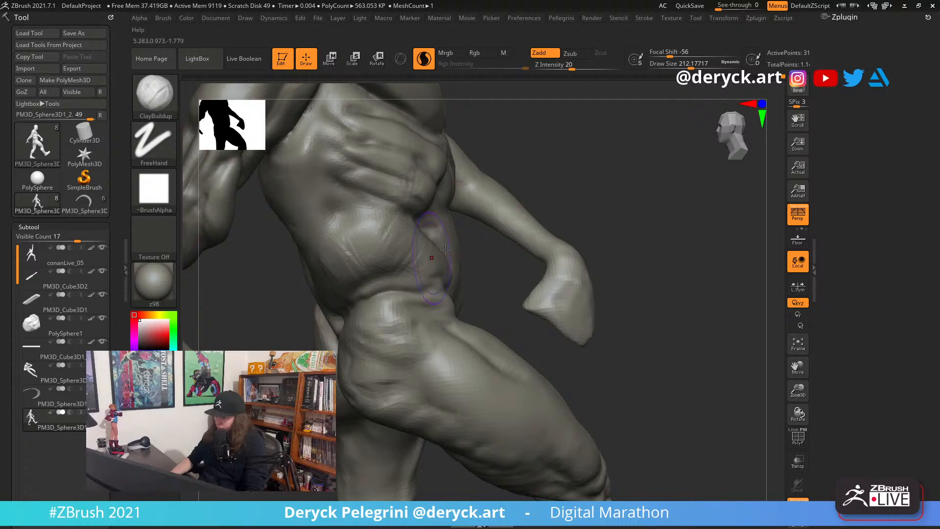
{"action": "right_click_drag", "start_coordinate": [445, 249], "coordinate": [480, 180]}
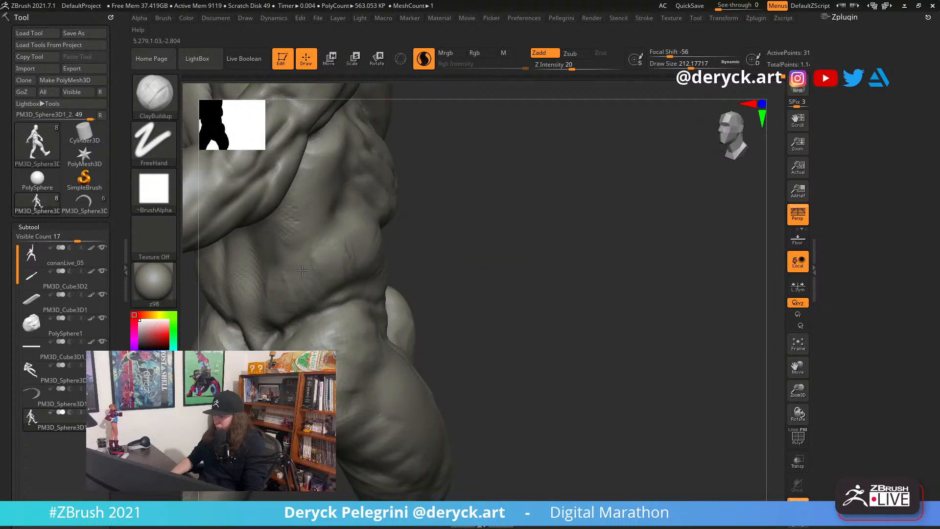
{"action": "right_click_drag", "start_coordinate": [359, 258], "coordinate": [326, 250]}
{"action": "mouse_move", "coordinate": [330, 237]}
{"action": "left_mouse_down"}
{"action": "mouse_move", "coordinate": [363, 232]}
{"action": "mouse_move", "coordinate": [387, 254]}
{"action": "left_mouse_up"}
{"action": "right_click_drag", "start_coordinate": [387, 249], "coordinate": [436, 242]}
{"action": "mouse_move", "coordinate": [357, 241]}
{"action": "left_mouse_down"}
{"action": "mouse_move", "coordinate": [378, 262]}
{"action": "mouse_move", "coordinate": [346, 256]}
{"action": "left_mouse_up"}
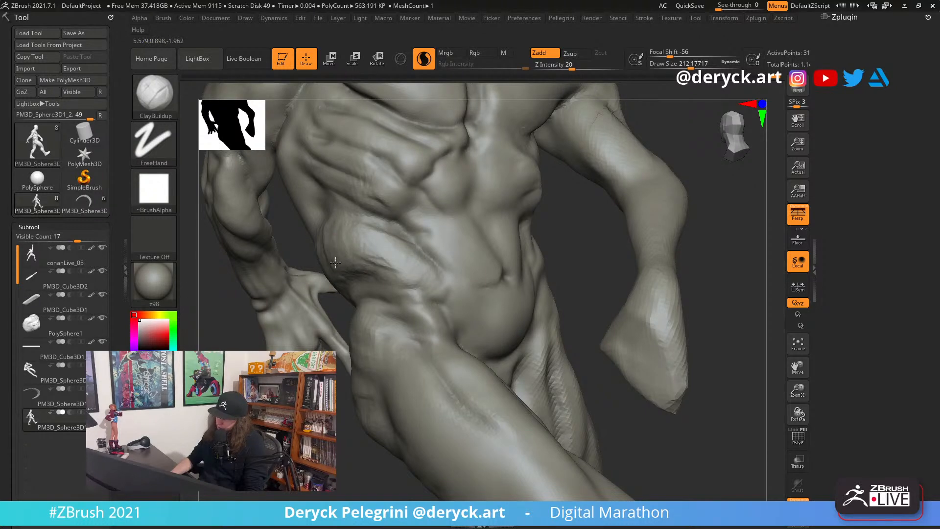
Build up the outer hip at the top of the forward thigh with ClayBuildup at a draw size of about 182
{"action": "key", "text": "shift"}
{"action": "mouse_move", "coordinate": [313, 411]}
{"action": "right_mouse_down"}
{"action": "mouse_move", "coordinate": [245, 372]}
{"action": "mouse_move", "coordinate": [342, 370]}
{"action": "mouse_move", "coordinate": [348, 426]}
{"action": "mouse_move", "coordinate": [396, 402]}
{"action": "right_mouse_up"}
{"action": "key", "text": "f"}
{"action": "mouse_move", "coordinate": [374, 321]}
{"action": "left_mouse_down"}
{"action": "mouse_move", "coordinate": [366, 313]}
{"action": "mouse_move", "coordinate": [387, 318]}
{"action": "mouse_move", "coordinate": [377, 342]}
{"action": "mouse_move", "coordinate": [401, 335]}
{"action": "mouse_move", "coordinate": [399, 358]}
{"action": "mouse_move", "coordinate": [390, 353]}
{"action": "left_mouse_up"}
{"action": "right_click_drag", "start_coordinate": [511, 346], "coordinate": [484, 267], "text": "alt"}
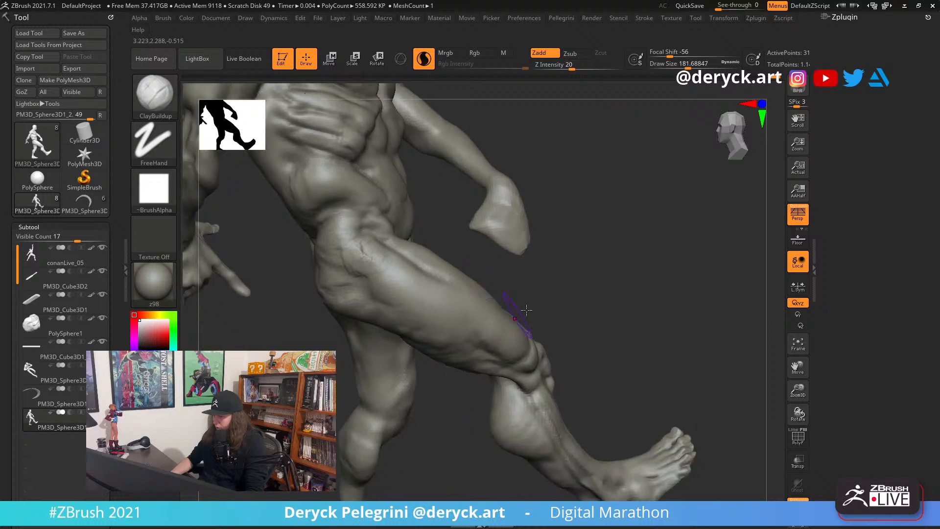
Build up a long band down the outer thigh from hip to knee with ClayBuildup at a draw size of about 182
{"action": "mouse_move", "coordinate": [520, 310]}
{"action": "right_mouse_down"}
{"action": "mouse_move", "coordinate": [557, 293]}
{"action": "mouse_move", "coordinate": [536, 256]}
{"action": "right_mouse_up"}
{"action": "mouse_move", "coordinate": [357, 252]}
{"action": "left_mouse_down", "text": "shift"}
{"action": "mouse_move", "coordinate": [329, 213]}
{"action": "mouse_move", "coordinate": [399, 280]}
{"action": "left_mouse_up", "text": "shift"}
{"action": "left_click_drag", "start_coordinate": [327, 220], "coordinate": [483, 341]}
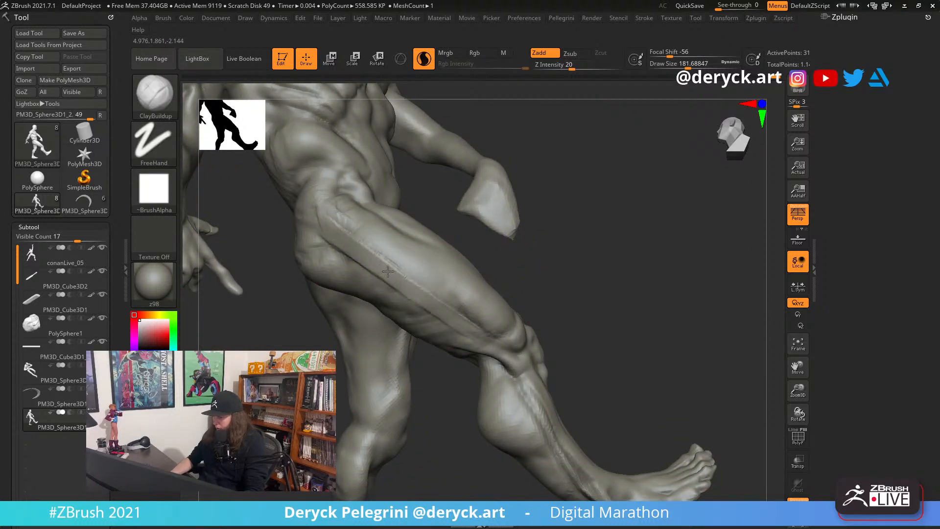
{"action": "left_click_drag", "start_coordinate": [337, 236], "coordinate": [470, 336]}
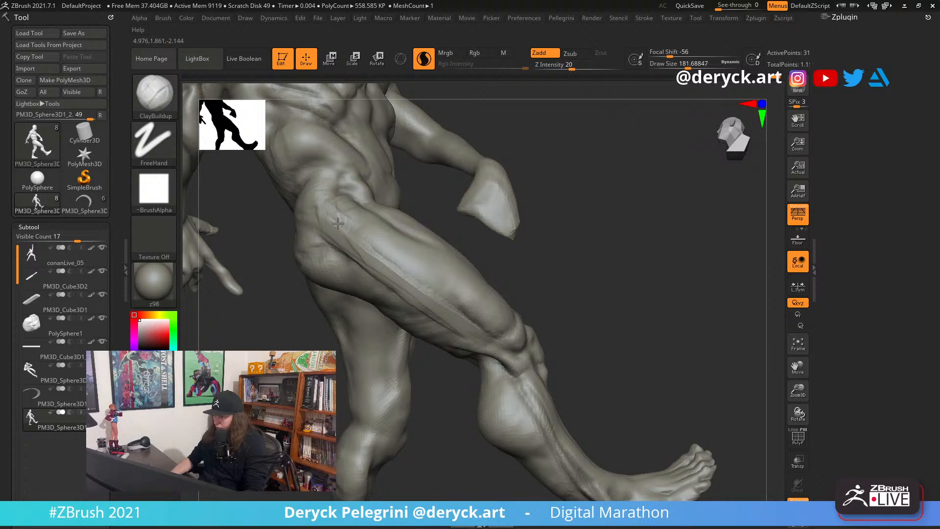
{"action": "left_click_drag", "start_coordinate": [547, 268], "coordinate": [575, 305]}
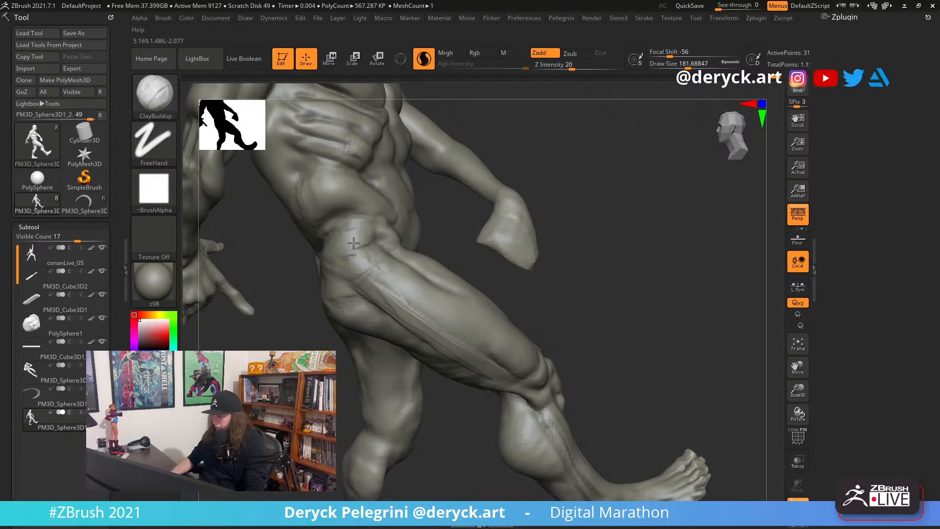
{"action": "mouse_move", "coordinate": [345, 265]}
{"action": "left_mouse_down"}
{"action": "mouse_move", "coordinate": [380, 270]}
{"action": "mouse_move", "coordinate": [382, 283]}
{"action": "mouse_move", "coordinate": [348, 294]}
{"action": "left_mouse_up"}
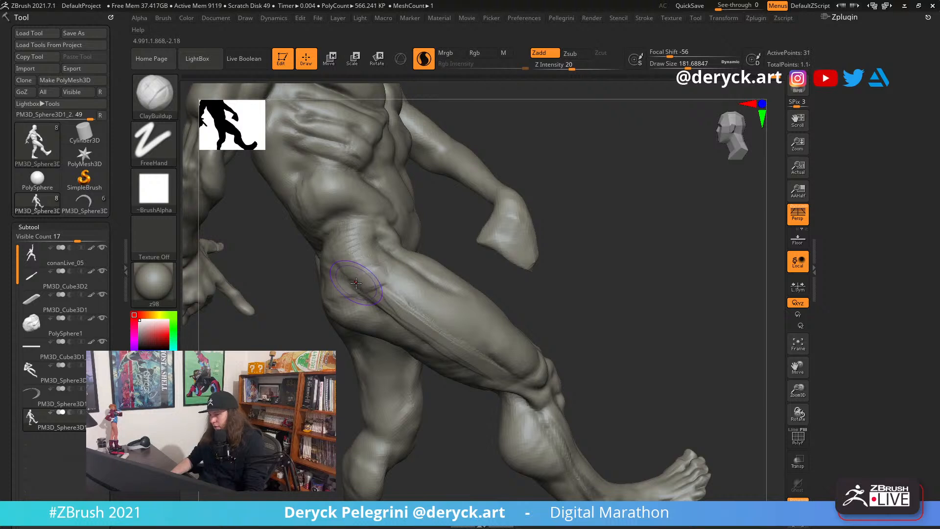
Carve the hollow at the side of the hip with the DamStandard brush at a draw size of about 207
{"action": "key", "text": "b"}
{"action": "key", "text": "p"}
{"action": "key", "text": "i"}
{"action": "key", "text": "]"}
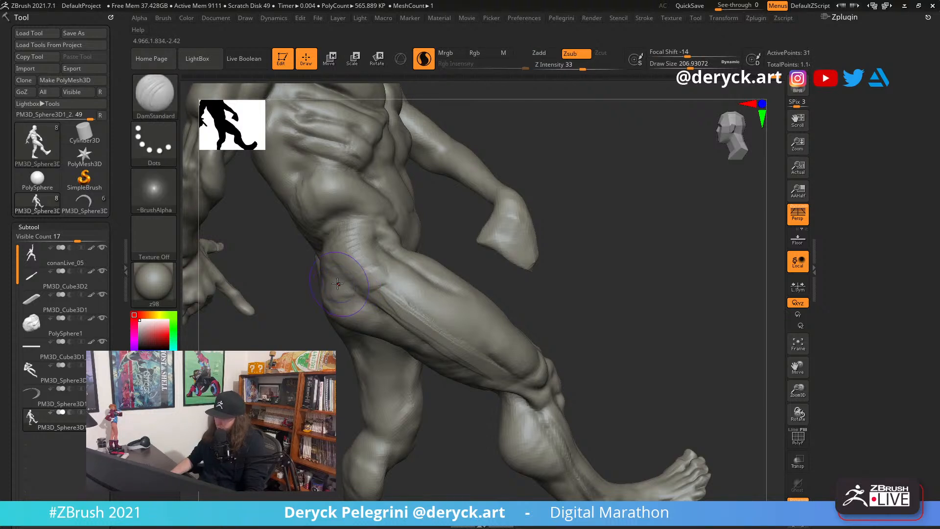
{"action": "key", "text": "b"}
{"action": "key", "text": "d"}
{"action": "key", "text": "s"}
{"action": "mouse_move", "coordinate": [340, 283]}
{"action": "left_mouse_down"}
{"action": "mouse_move", "coordinate": [352, 290]}
{"action": "mouse_move", "coordinate": [335, 284]}
{"action": "left_mouse_up"}
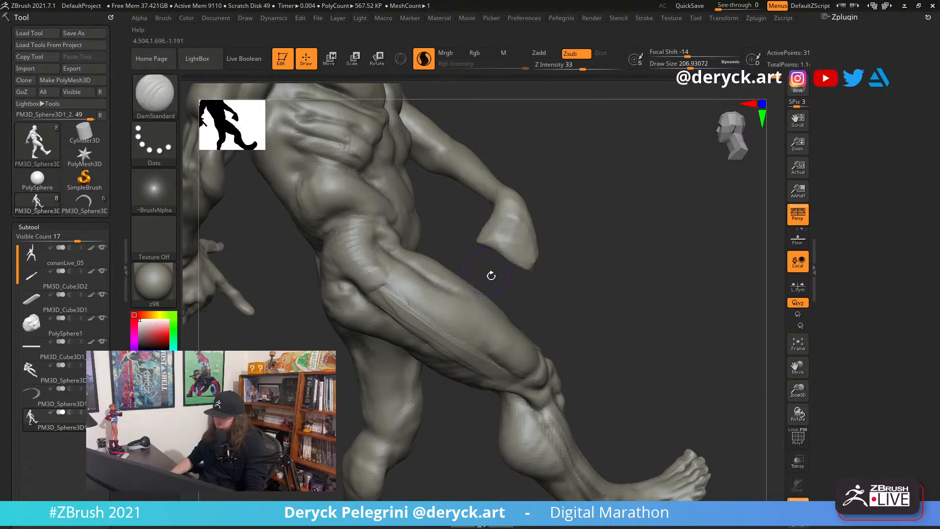
Add volume to the glute of the forward leg with ClayBuildup, enlarging the draw size to about 262
{"action": "left_click_drag", "start_coordinate": [491, 274], "coordinate": [558, 275]}
{"action": "key", "text": "b"}
{"action": "key", "text": "c"}
{"action": "key", "text": "b"}
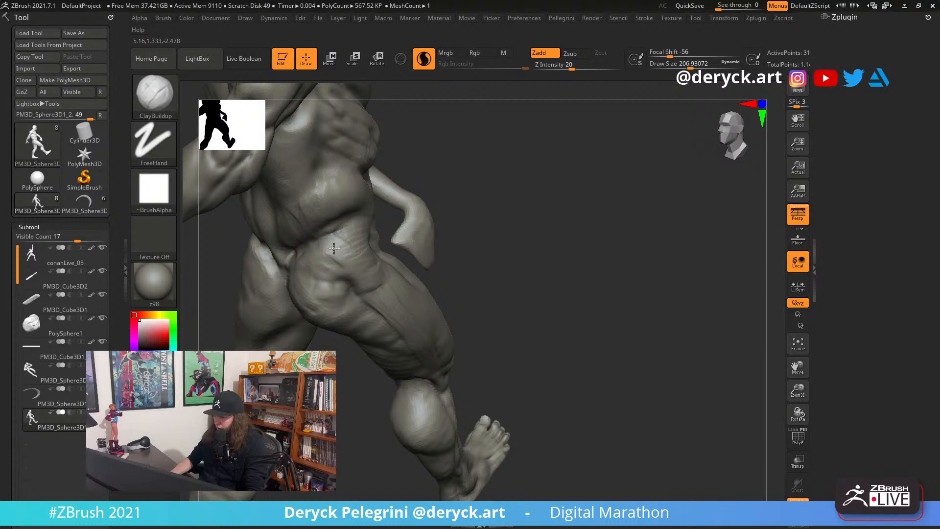
{"action": "left_click_drag", "start_coordinate": [465, 279], "coordinate": [526, 278]}
{"action": "key", "text": "]"}
{"action": "mouse_move", "coordinate": [296, 275]}
{"action": "left_mouse_down"}
{"action": "mouse_move", "coordinate": [342, 249]}
{"action": "mouse_move", "coordinate": [314, 245]}
{"action": "mouse_move", "coordinate": [288, 286]}
{"action": "mouse_move", "coordinate": [327, 253]}
{"action": "mouse_move", "coordinate": [300, 262]}
{"action": "mouse_move", "coordinate": [295, 303]}
{"action": "left_mouse_up"}
{"action": "key", "text": "]"}
{"action": "left_click_drag", "start_coordinate": [448, 282], "coordinate": [403, 258]}
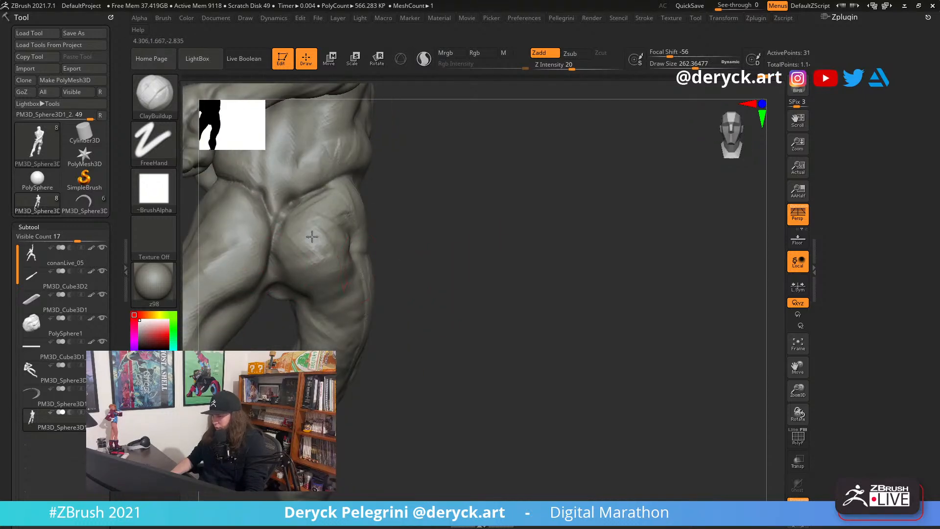
{"action": "mouse_move", "coordinate": [415, 311]}
{"action": "left_mouse_down"}
{"action": "mouse_move", "coordinate": [470, 300]}
{"action": "mouse_move", "coordinate": [292, 242]}
{"action": "mouse_move", "coordinate": [320, 211]}
{"action": "mouse_move", "coordinate": [311, 178]}
{"action": "mouse_move", "coordinate": [294, 191]}
{"action": "mouse_move", "coordinate": [328, 255]}
{"action": "left_mouse_up"}
Build up the outer thigh just below the hip with ClayBuildup at draw size 262, and smooth the hip and thigh surface
{"action": "left_click_drag", "start_coordinate": [482, 282], "coordinate": [416, 279]}
{"action": "mouse_move", "coordinate": [318, 223]}
{"action": "left_mouse_down"}
{"action": "mouse_move", "coordinate": [345, 252]}
{"action": "mouse_move", "coordinate": [354, 281]}
{"action": "left_mouse_up"}
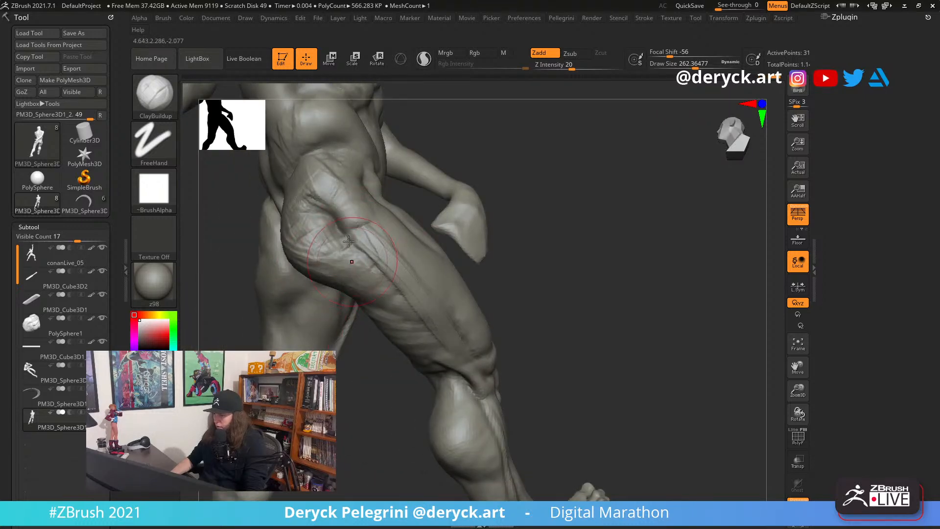
{"action": "mouse_move", "coordinate": [314, 198]}
{"action": "left_mouse_down", "text": "shift"}
{"action": "mouse_move", "coordinate": [317, 166]}
{"action": "mouse_move", "coordinate": [333, 174]}
{"action": "left_mouse_up", "text": "shift"}
{"action": "left_click_drag", "start_coordinate": [494, 183], "coordinate": [323, 190]}
{"action": "left_click_drag", "start_coordinate": [283, 253], "coordinate": [308, 333], "text": "alt"}
{"action": "left_click_drag", "start_coordinate": [360, 272], "coordinate": [413, 325], "text": "shift"}
{"action": "left_click_drag", "start_coordinate": [458, 413], "coordinate": [434, 343], "text": "alt"}
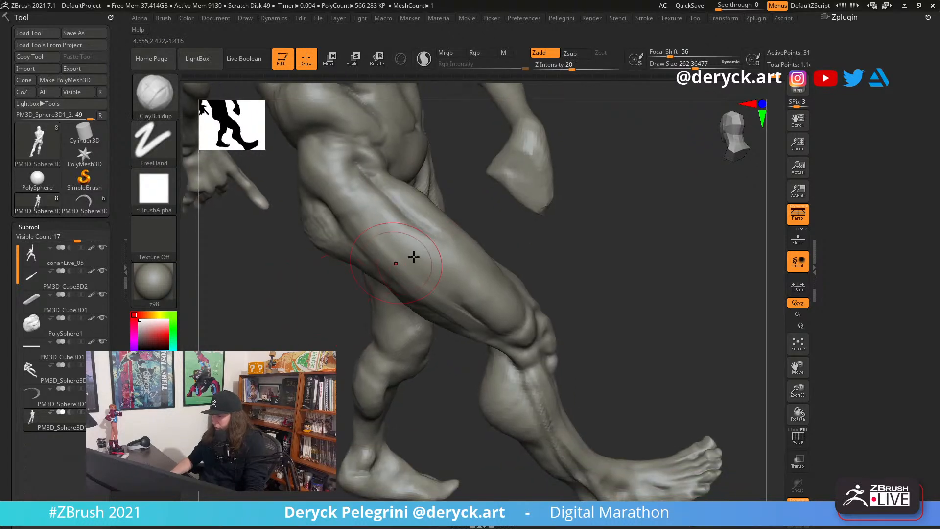
Cut the groove along the outer thigh toward the knee with DamStandard at a draw size of about 177 and Sculptris Pro on, softening its upper part
{"action": "key", "text": "b"}
{"action": "key", "text": "d"}
{"action": "key", "text": "s"}
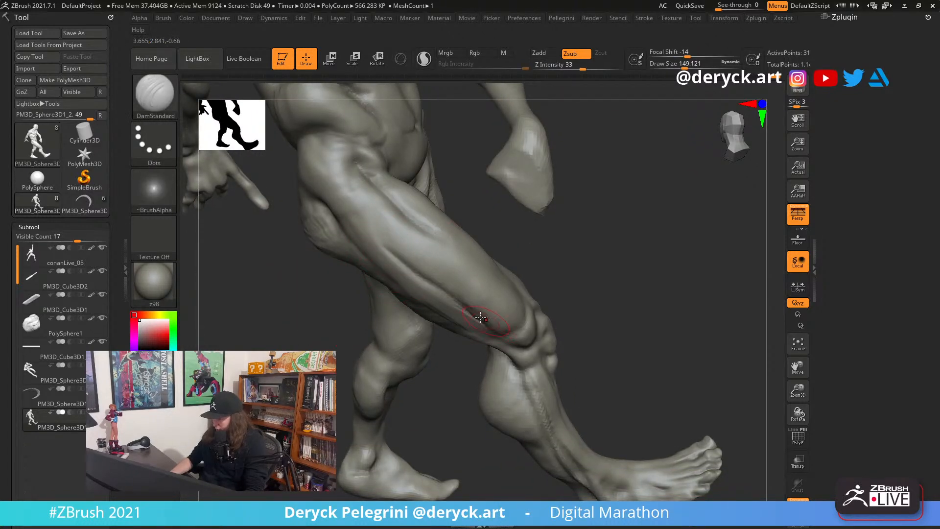
{"action": "key", "text": "s"}
{"action": "left_click_drag", "start_coordinate": [470, 300], "coordinate": [439, 300]}
{"action": "left_click", "coordinate": [423, 60]}
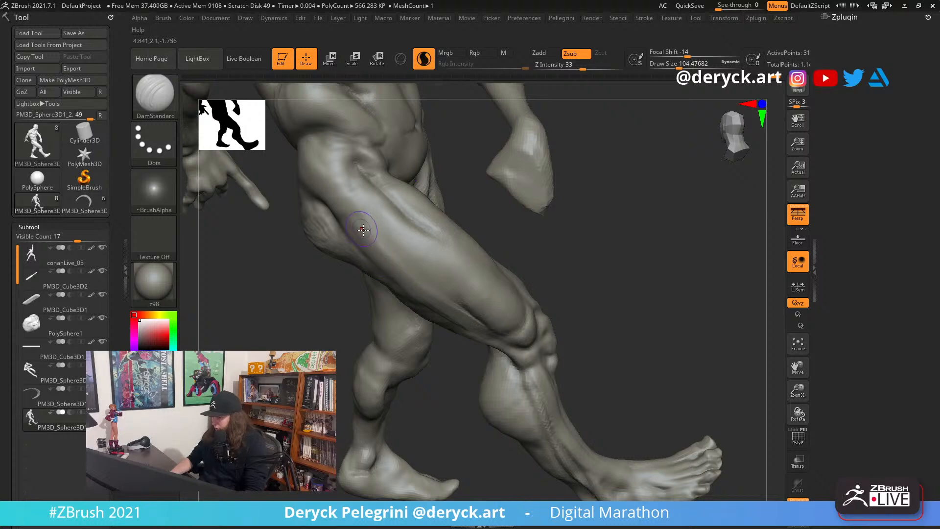
{"action": "key", "text": "s"}
{"action": "mouse_move", "coordinate": [367, 238]}
{"action": "left_mouse_down"}
{"action": "mouse_move", "coordinate": [382, 238]}
{"action": "mouse_move", "coordinate": [471, 322]}
{"action": "left_mouse_up"}
{"action": "left_click_drag", "start_coordinate": [575, 293], "coordinate": [589, 277]}
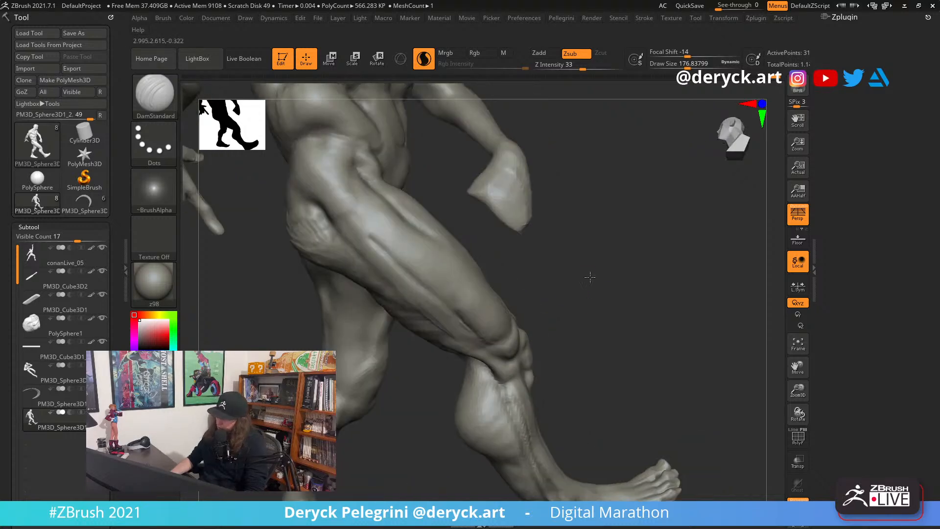
{"action": "left_click_drag", "start_coordinate": [377, 227], "coordinate": [476, 328]}
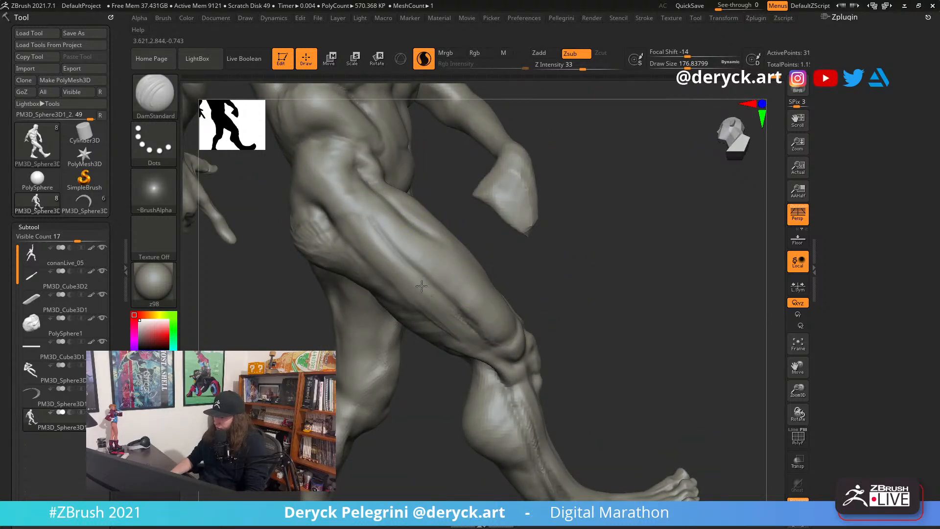
{"action": "left_click_drag", "start_coordinate": [423, 183], "coordinate": [395, 189]}
{"action": "left_click_drag", "start_coordinate": [369, 233], "coordinate": [414, 279], "text": "shift"}
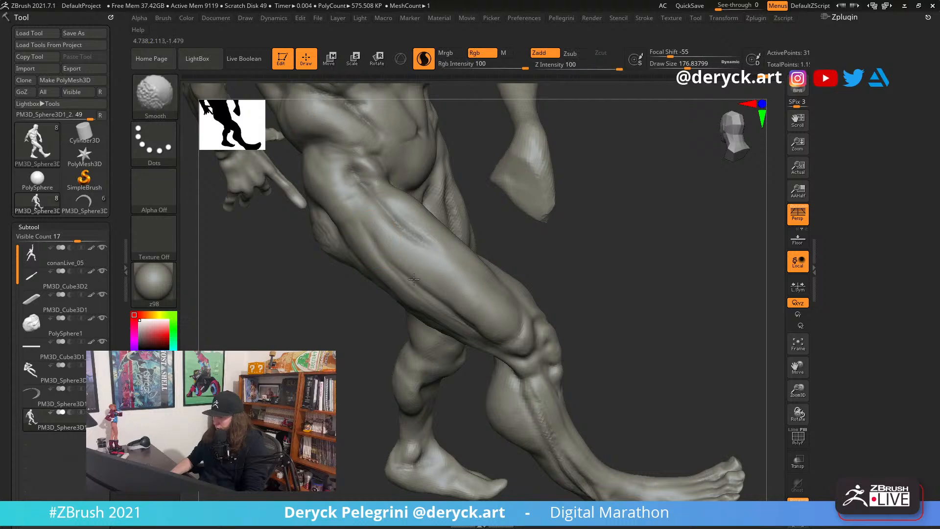
Try to carve a crease across the lower outer thigh into the knee
{"action": "left_click_drag", "start_coordinate": [343, 337], "coordinate": [353, 309]}
{"action": "left_click_drag", "start_coordinate": [514, 300], "coordinate": [526, 346], "text": "alt"}
{"action": "mouse_move", "coordinate": [430, 424]}
{"action": "left_mouse_down", "text": "alt"}
{"action": "mouse_move", "coordinate": [419, 367]}
{"action": "mouse_move", "coordinate": [419, 380]}
{"action": "mouse_move", "coordinate": [405, 383]}
{"action": "left_mouse_up", "text": "alt"}
{"action": "key", "text": "s"}
{"action": "mouse_move", "coordinate": [458, 306]}
{"action": "left_mouse_down"}
{"action": "mouse_move", "coordinate": [446, 306]}
{"action": "mouse_move", "coordinate": [490, 320]}
{"action": "mouse_move", "coordinate": [524, 355]}
{"action": "left_mouse_up"}
{"action": "key", "text": "s"}
{"action": "key", "text": "ctrl+z"}
Refine the muscle separations on the outer and rear thigh with DamStandard at a draw size of about 177
{"action": "mouse_move", "coordinate": [430, 289]}
{"action": "left_mouse_down"}
{"action": "mouse_move", "coordinate": [541, 359]}
{"action": "mouse_move", "coordinate": [501, 316]}
{"action": "mouse_move", "coordinate": [436, 273]}
{"action": "left_mouse_up"}
{"action": "left_click_drag", "start_coordinate": [446, 397], "coordinate": [472, 414]}
{"action": "key", "text": "s"}
{"action": "left_click_drag", "start_coordinate": [378, 284], "coordinate": [384, 285]}
{"action": "key", "text": "s"}
{"action": "mouse_move", "coordinate": [321, 265]}
{"action": "left_mouse_down"}
{"action": "mouse_move", "coordinate": [274, 233]}
{"action": "mouse_move", "coordinate": [315, 203]}
{"action": "left_mouse_up"}
{"action": "left_click_drag", "start_coordinate": [553, 262], "coordinate": [497, 217], "text": "alt"}
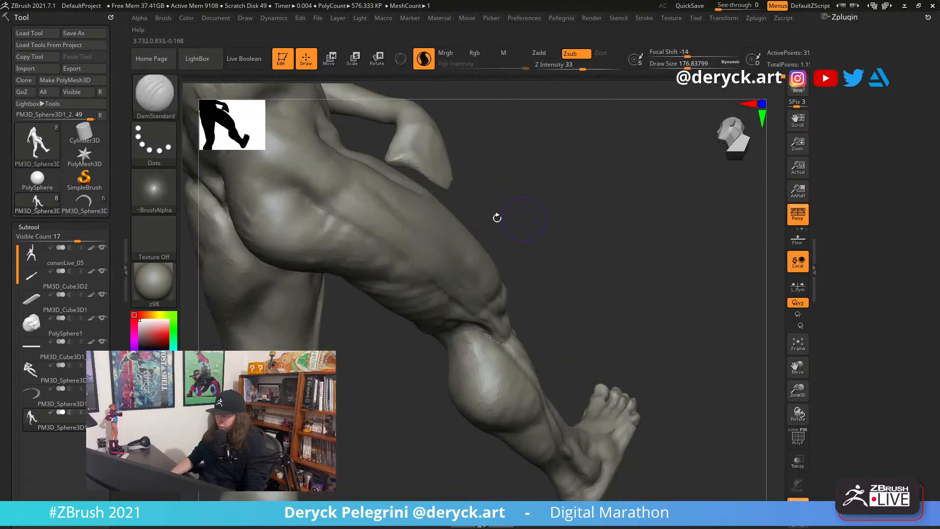
Shape the hip and glute transition with ClayBuildup at a draw size of about 177, and smooth it into the outer thigh
{"action": "mouse_move", "coordinate": [269, 196]}
{"action": "left_mouse_down"}
{"action": "mouse_move", "coordinate": [318, 203]}
{"action": "mouse_move", "coordinate": [306, 185]}
{"action": "mouse_move", "coordinate": [327, 224]}
{"action": "left_mouse_up"}
{"action": "left_click_drag", "start_coordinate": [531, 224], "coordinate": [411, 246]}
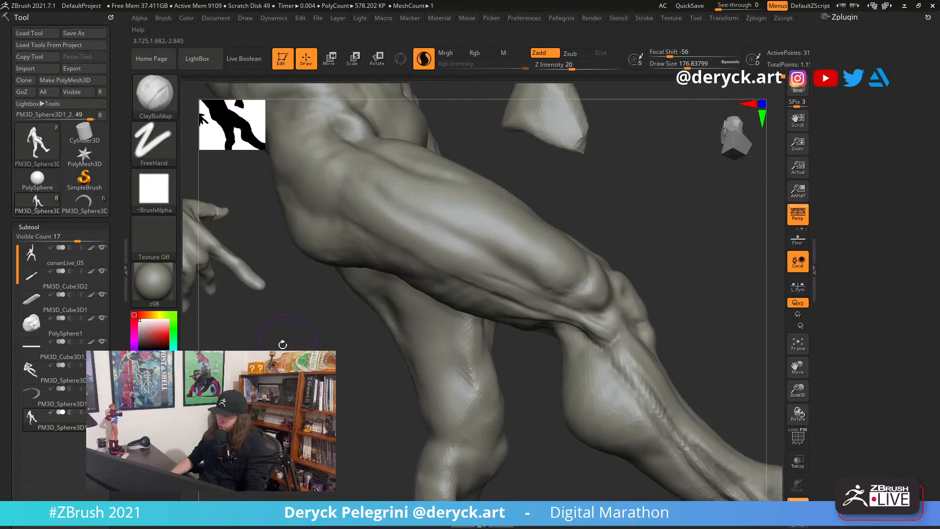
{"action": "mouse_move", "coordinate": [282, 344]}
{"action": "left_mouse_down", "text": "alt"}
{"action": "mouse_move", "coordinate": [285, 325]}
{"action": "mouse_move", "coordinate": [290, 341]}
{"action": "mouse_move", "coordinate": [304, 338]}
{"action": "left_mouse_up", "text": "alt"}
{"action": "mouse_move", "coordinate": [386, 245]}
{"action": "left_mouse_down", "text": "shift"}
{"action": "mouse_move", "coordinate": [430, 265]}
{"action": "mouse_move", "coordinate": [355, 262]}
{"action": "left_mouse_up", "text": "shift"}
{"action": "left_click_drag", "start_coordinate": [293, 294], "coordinate": [396, 289]}
{"action": "left_click_drag", "start_coordinate": [321, 240], "coordinate": [326, 253], "text": "shift"}
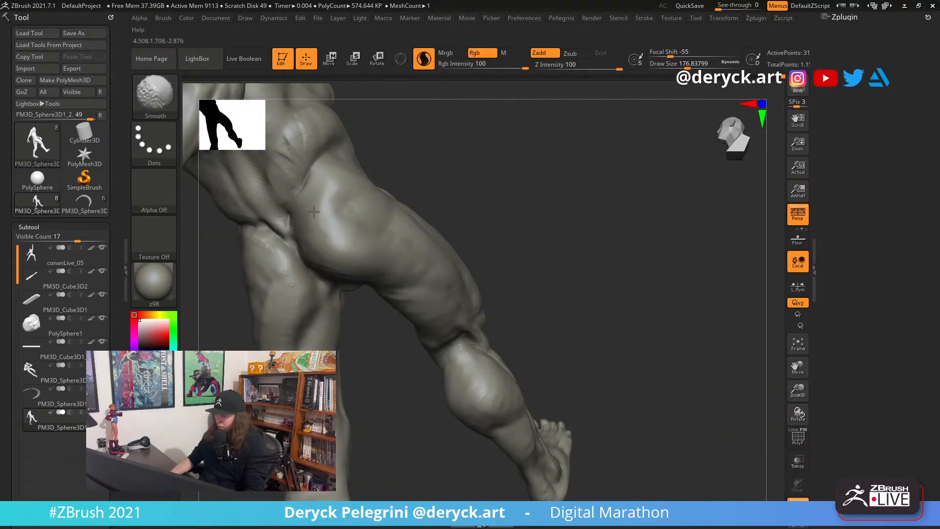
{"action": "left_click_drag", "start_coordinate": [313, 211], "coordinate": [330, 176], "text": "shift"}
{"action": "left_click_drag", "start_coordinate": [391, 148], "coordinate": [507, 273], "text": "alt"}
{"action": "left_click_drag", "start_coordinate": [402, 249], "coordinate": [434, 266], "text": "shift"}
Sharpen the crease between the oblique and the hip with DamStandard at a draw size of 112
{"action": "left_click_drag", "start_coordinate": [572, 272], "coordinate": [474, 289]}
{"action": "left_click_drag", "start_coordinate": [392, 336], "coordinate": [369, 326]}
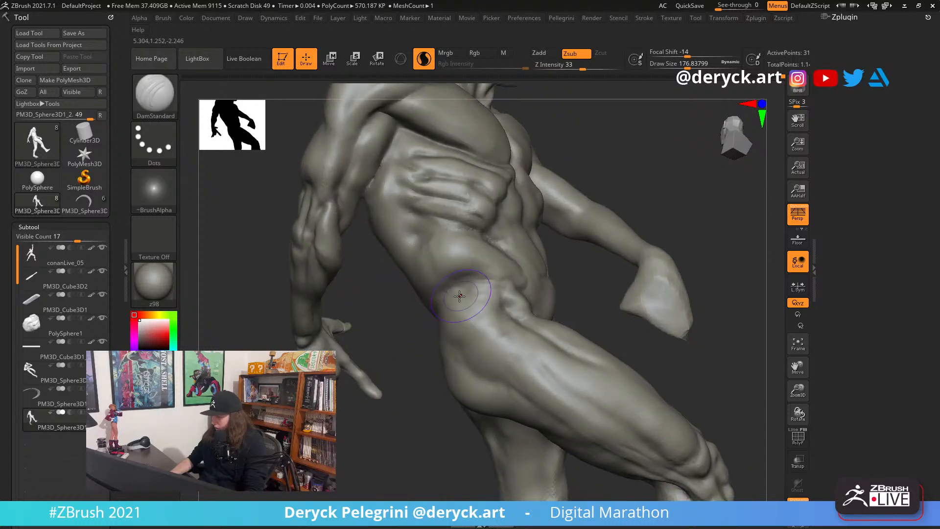
{"action": "key", "text": "s"}
{"action": "left_click_drag", "start_coordinate": [459, 296], "coordinate": [491, 279]}
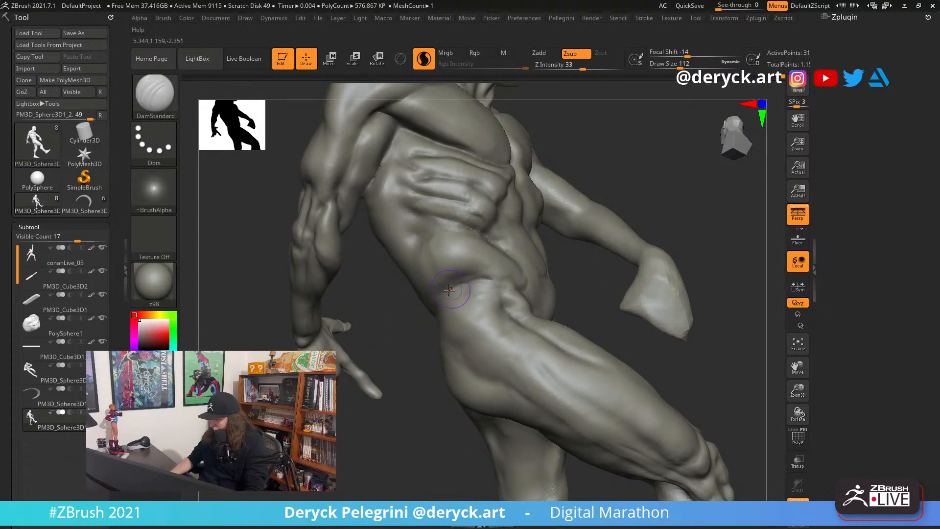
{"action": "left_click_drag", "start_coordinate": [596, 292], "coordinate": [576, 307]}
{"action": "left_click_drag", "start_coordinate": [483, 284], "coordinate": [508, 291]}
Show the whole sculpture group with its base and examine the composition and silhouettes from several angles
{"action": "mouse_move", "coordinate": [402, 401]}
{"action": "left_mouse_down"}
{"action": "mouse_move", "coordinate": [350, 418]}
{"action": "mouse_move", "coordinate": [315, 330]}
{"action": "mouse_move", "coordinate": [342, 290]}
{"action": "left_mouse_up"}
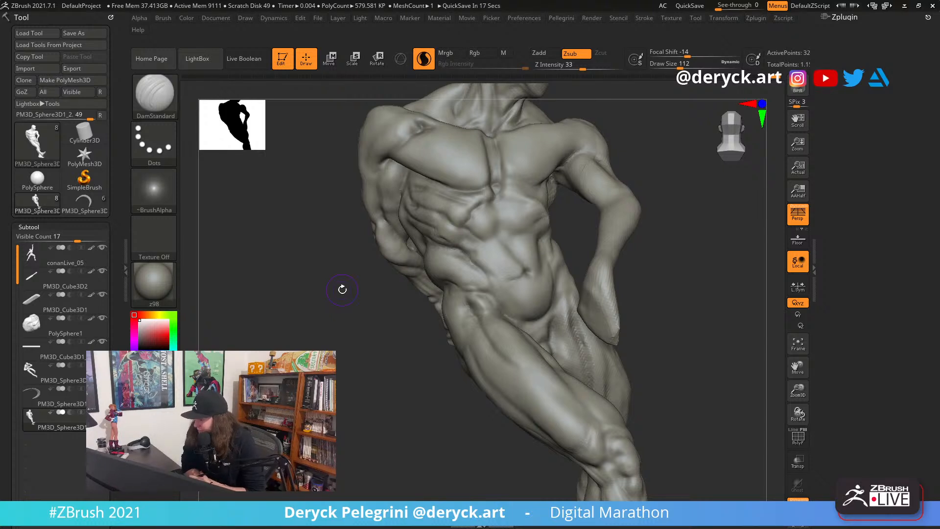
{"action": "mouse_move", "coordinate": [359, 341]}
{"action": "left_mouse_down"}
{"action": "mouse_move", "coordinate": [421, 348]}
{"action": "mouse_move", "coordinate": [362, 358]}
{"action": "left_mouse_up"}
{"action": "key", "text": "f"}
{"action": "key", "text": "shift+alt+s"}
{"action": "mouse_move", "coordinate": [296, 292]}
{"action": "left_mouse_down"}
{"action": "mouse_move", "coordinate": [333, 342]}
{"action": "mouse_move", "coordinate": [337, 328]}
{"action": "mouse_move", "coordinate": [260, 338]}
{"action": "mouse_move", "coordinate": [254, 328]}
{"action": "left_mouse_up"}
{"action": "left_click_drag", "start_coordinate": [507, 353], "coordinate": [574, 381], "text": "alt"}
{"action": "mouse_move", "coordinate": [599, 383]}
{"action": "left_mouse_down"}
{"action": "mouse_move", "coordinate": [541, 387]}
{"action": "mouse_move", "coordinate": [564, 362]}
{"action": "left_mouse_up"}
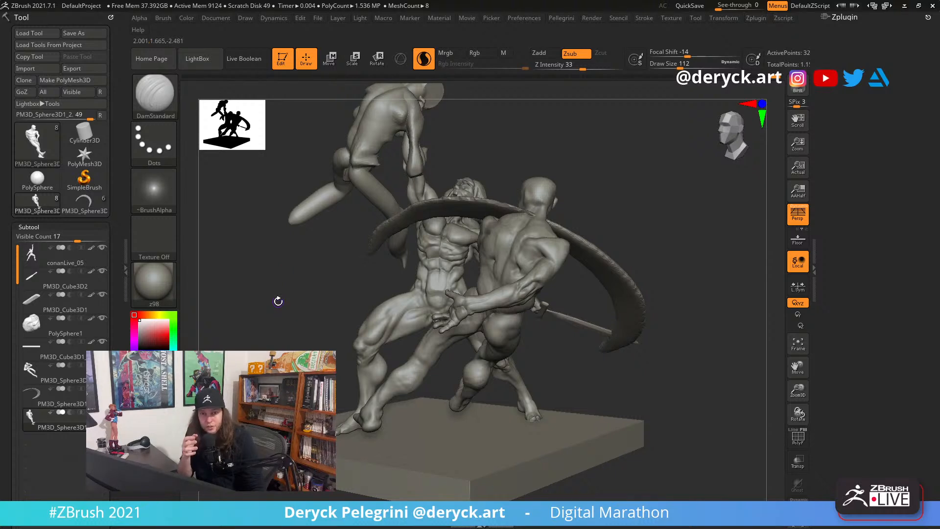
{"action": "left_click_drag", "start_coordinate": [252, 294], "coordinate": [266, 290]}
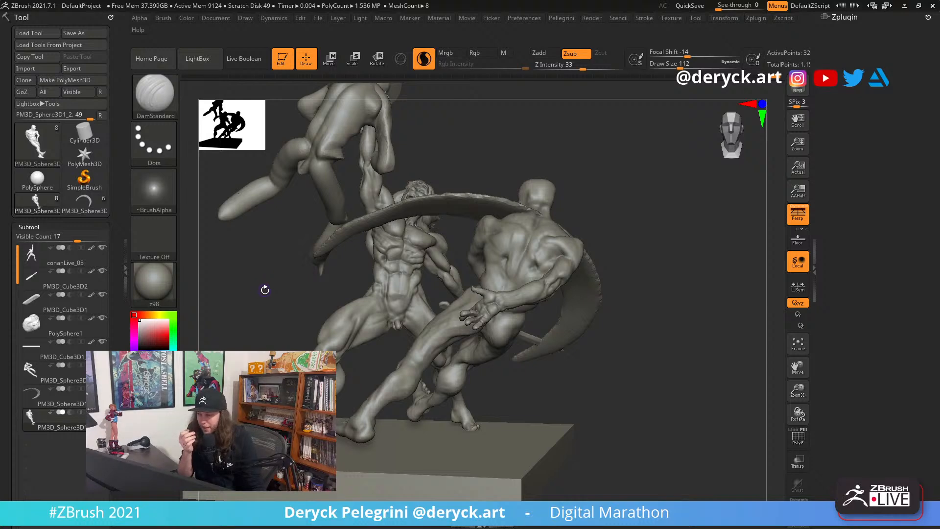
{"action": "left_click_drag", "start_coordinate": [264, 289], "coordinate": [236, 298]}
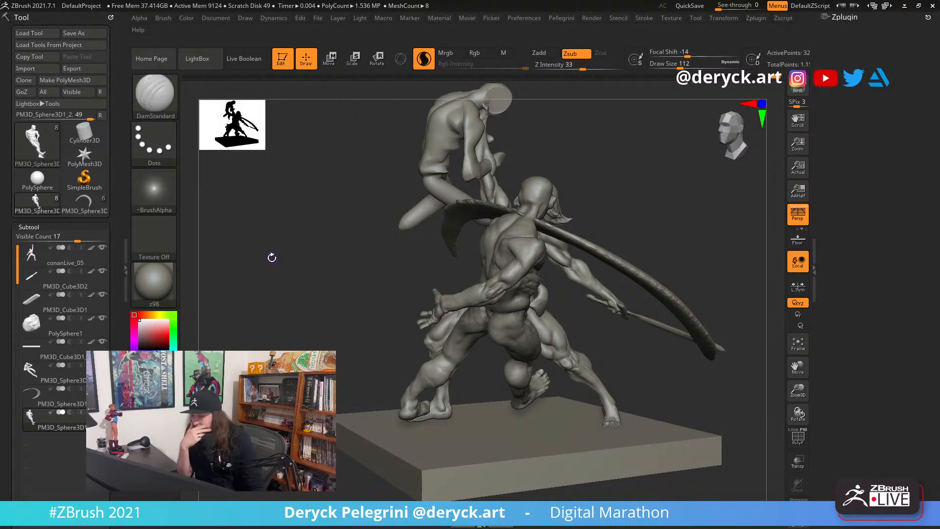
{"action": "left_click_drag", "start_coordinate": [277, 272], "coordinate": [277, 277]}
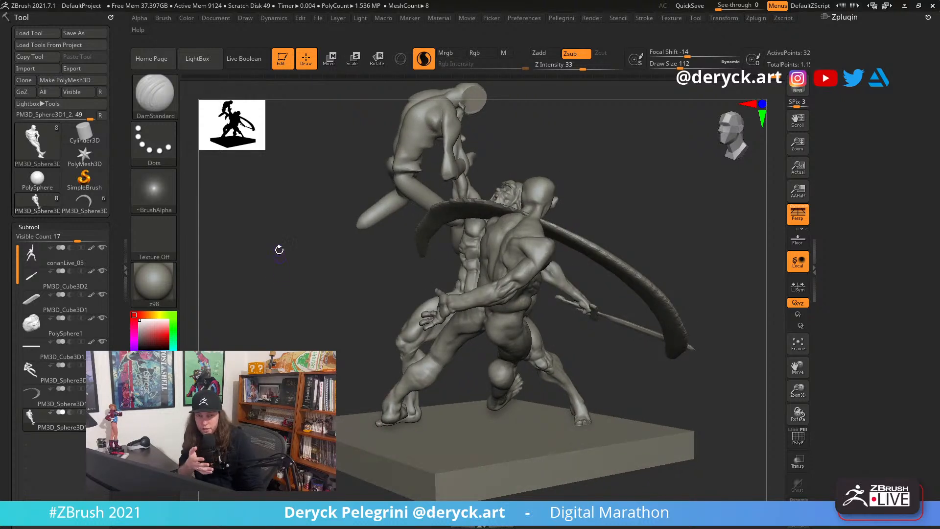
{"action": "left_click_drag", "start_coordinate": [279, 264], "coordinate": [285, 264]}
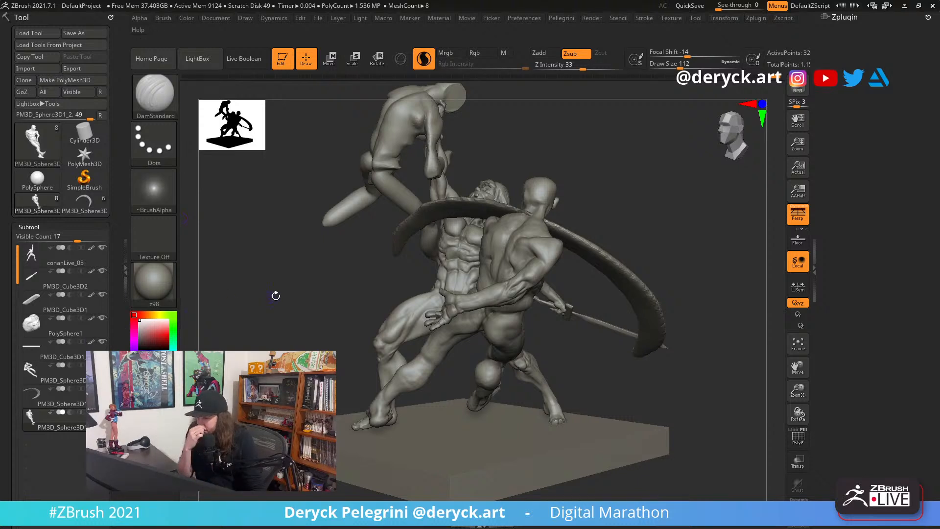
{"action": "left_click_drag", "start_coordinate": [275, 294], "coordinate": [260, 296]}
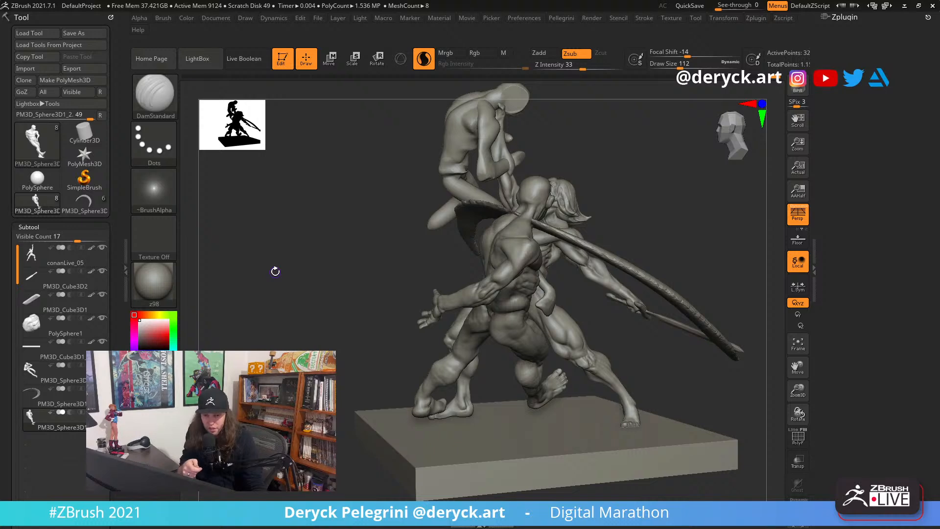
{"action": "mouse_move", "coordinate": [274, 315]}
{"action": "left_mouse_down"}
{"action": "mouse_move", "coordinate": [290, 310]}
{"action": "mouse_move", "coordinate": [271, 309]}
{"action": "left_mouse_up"}
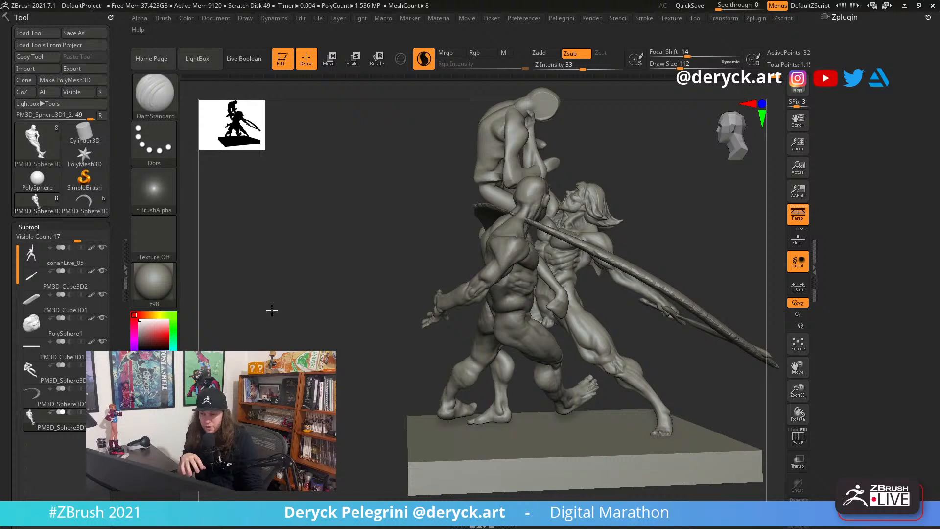
{"action": "mouse_move", "coordinate": [272, 310]}
{"action": "left_mouse_down"}
{"action": "mouse_move", "coordinate": [266, 315]}
{"action": "mouse_move", "coordinate": [287, 300]}
{"action": "mouse_move", "coordinate": [290, 279]}
{"action": "mouse_move", "coordinate": [297, 293]}
{"action": "mouse_move", "coordinate": [311, 294]}
{"action": "left_mouse_up"}
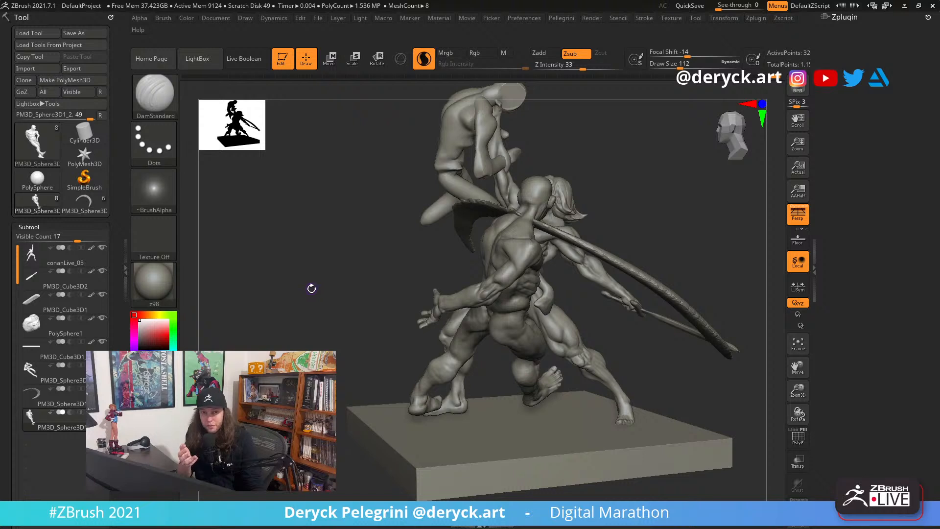
{"action": "left_click_drag", "start_coordinate": [321, 297], "coordinate": [313, 301]}
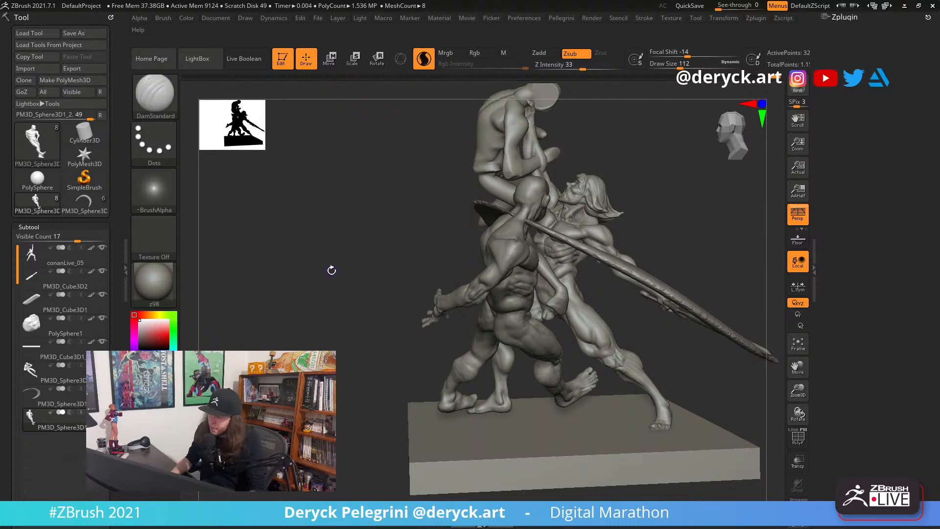
Isolate the muscular figure again and examine its full pose and anatomy from the front and side
{"action": "key", "text": "alt+s"}
{"action": "mouse_move", "coordinate": [360, 292]}
{"action": "left_mouse_down"}
{"action": "mouse_move", "coordinate": [296, 296]}
{"action": "mouse_move", "coordinate": [284, 344]}
{"action": "mouse_move", "coordinate": [313, 340]}
{"action": "mouse_move", "coordinate": [279, 341]}
{"action": "mouse_move", "coordinate": [325, 349]}
{"action": "left_mouse_up"}
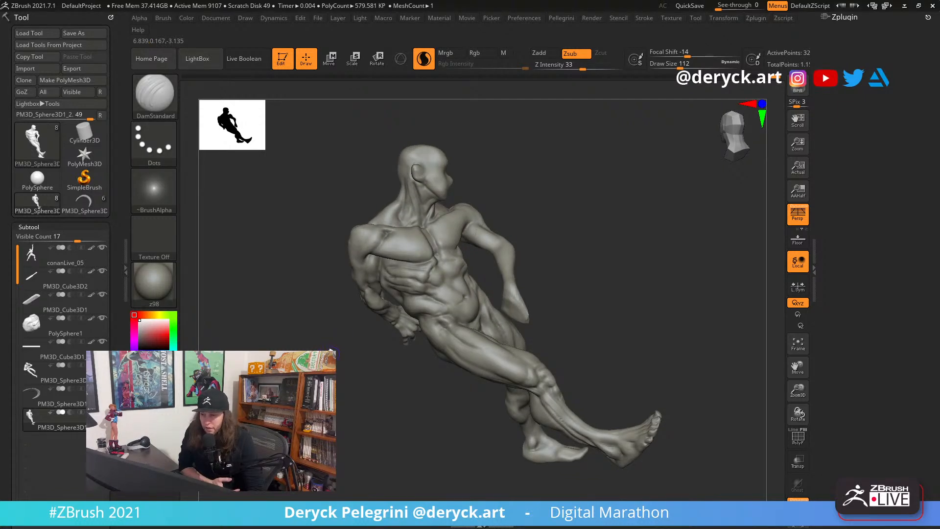
{"action": "mouse_move", "coordinate": [345, 338]}
{"action": "left_mouse_down"}
{"action": "mouse_move", "coordinate": [345, 360]}
{"action": "mouse_move", "coordinate": [385, 335]}
{"action": "left_mouse_up"}
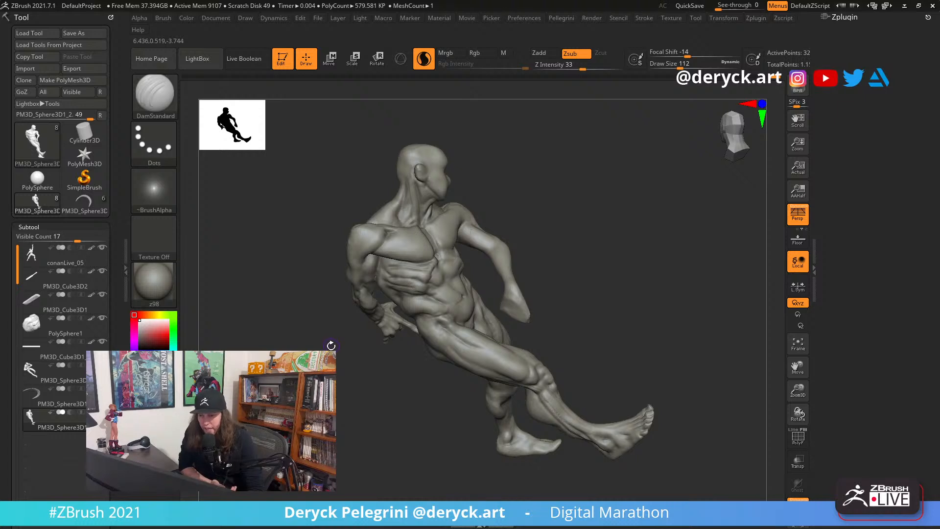
{"action": "left_click_drag", "start_coordinate": [327, 347], "coordinate": [352, 337]}
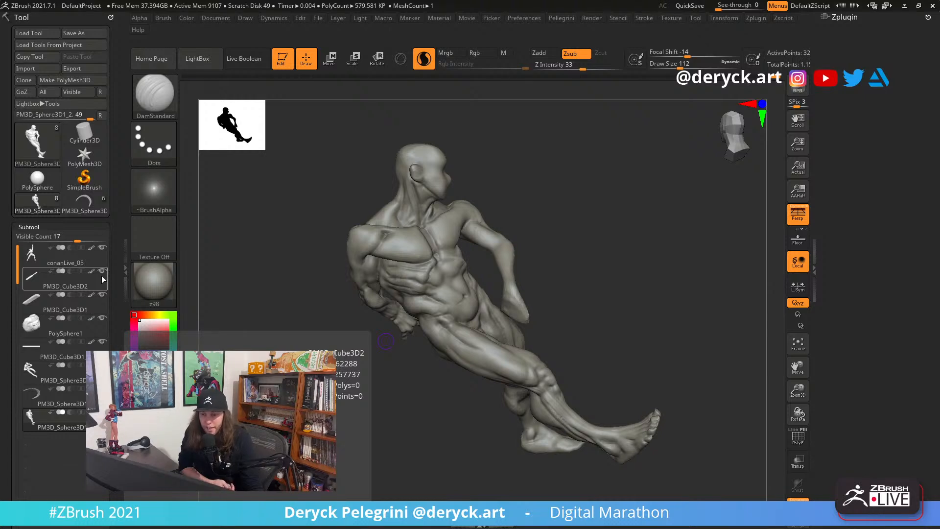
{"action": "mouse_move", "coordinate": [373, 428]}
{"action": "left_mouse_down"}
{"action": "mouse_move", "coordinate": [360, 429]}
{"action": "mouse_move", "coordinate": [382, 429]}
{"action": "left_mouse_up"}
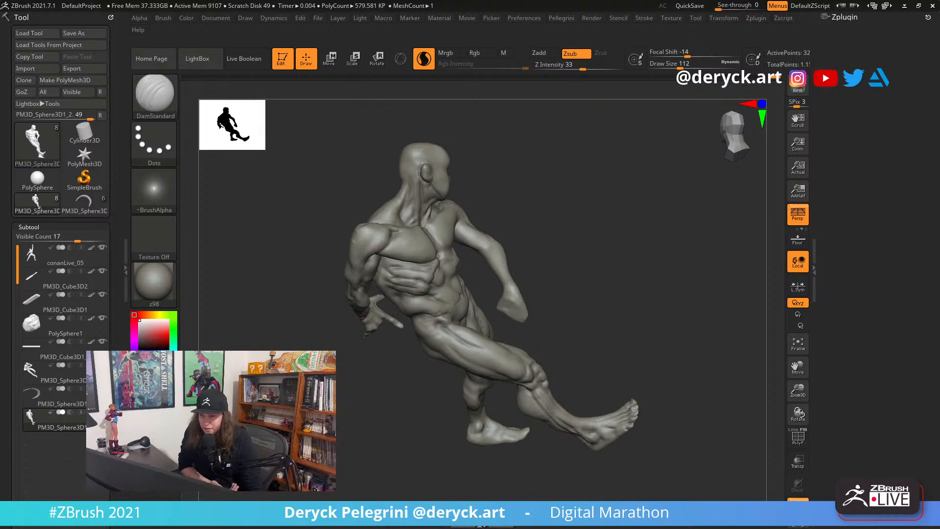
{"action": "mouse_move", "coordinate": [379, 429]}
{"action": "left_mouse_down"}
{"action": "mouse_move", "coordinate": [363, 428]}
{"action": "mouse_move", "coordinate": [382, 427]}
{"action": "left_mouse_up"}
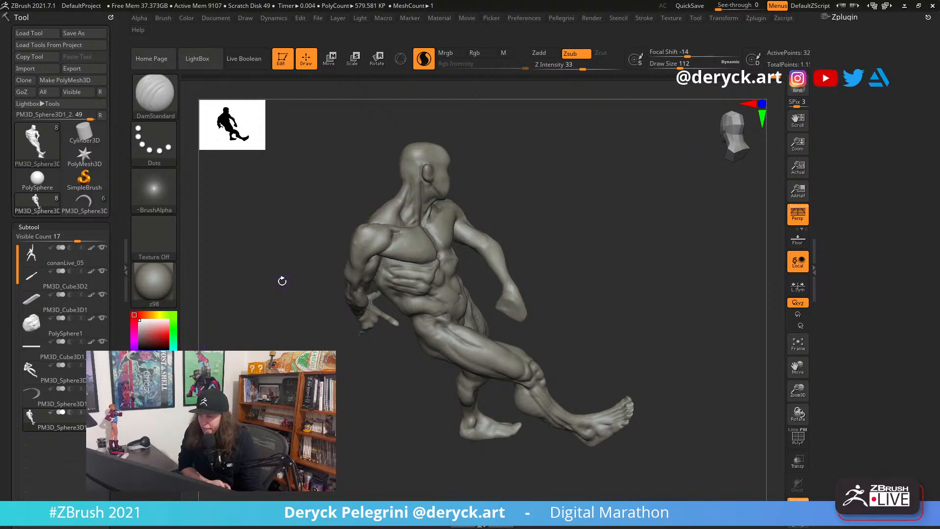
{"action": "left_click_drag", "start_coordinate": [281, 278], "coordinate": [269, 280]}
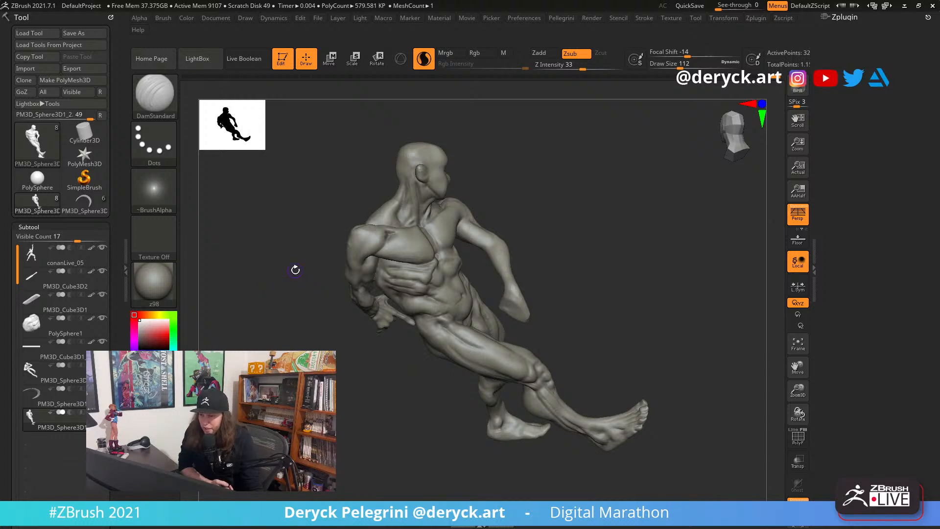
{"action": "left_click_drag", "start_coordinate": [301, 285], "coordinate": [289, 277]}
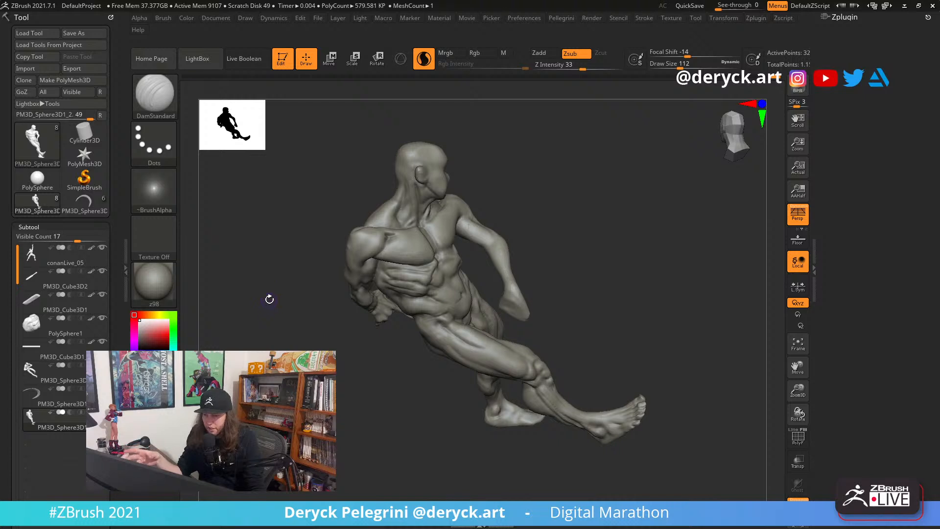
{"action": "left_click_drag", "start_coordinate": [265, 273], "coordinate": [272, 269]}
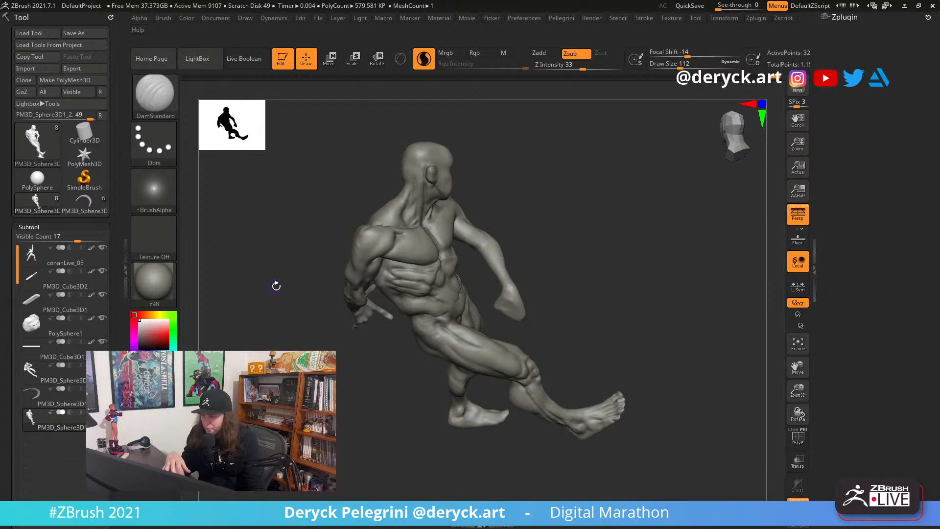
{"action": "left_click_drag", "start_coordinate": [275, 288], "coordinate": [275, 283]}
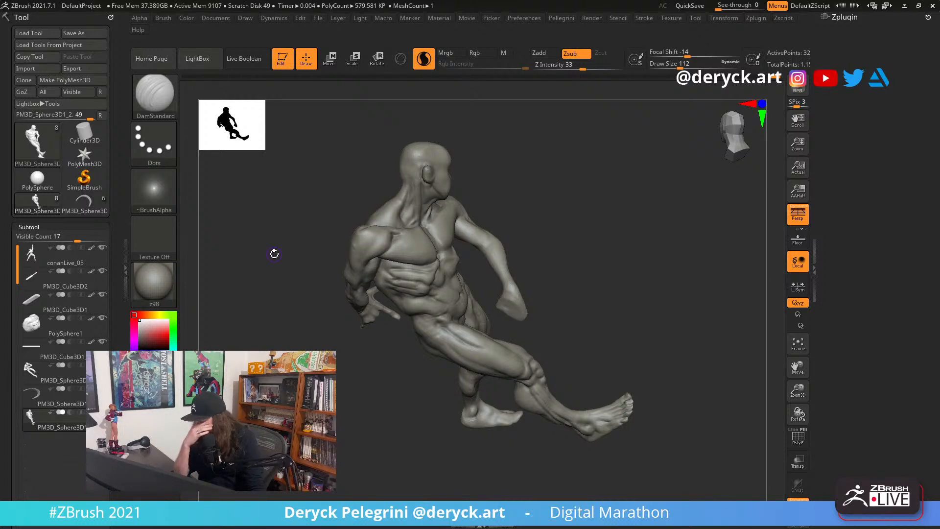
{"action": "left_click_drag", "start_coordinate": [274, 253], "coordinate": [259, 275]}
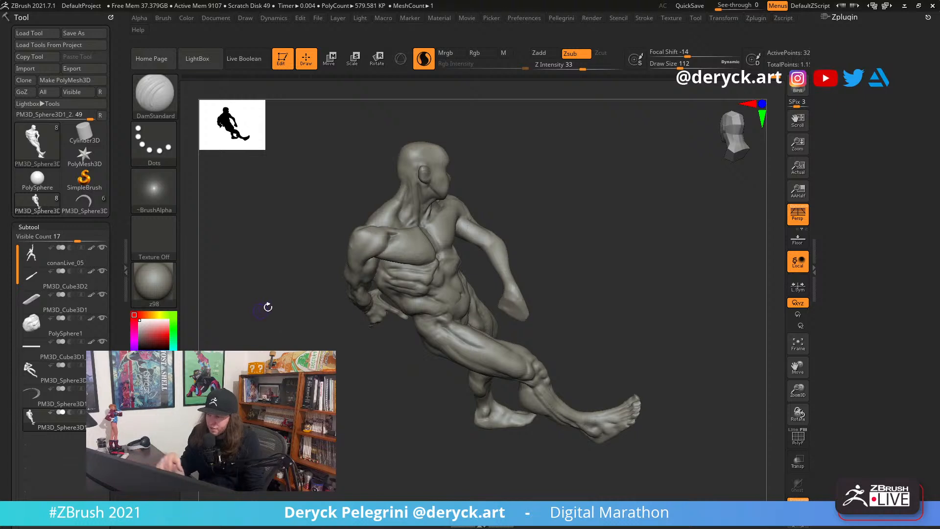
{"action": "mouse_move", "coordinate": [269, 307]}
{"action": "left_mouse_down"}
{"action": "mouse_move", "coordinate": [303, 298]}
{"action": "mouse_move", "coordinate": [285, 298]}
{"action": "left_mouse_up"}
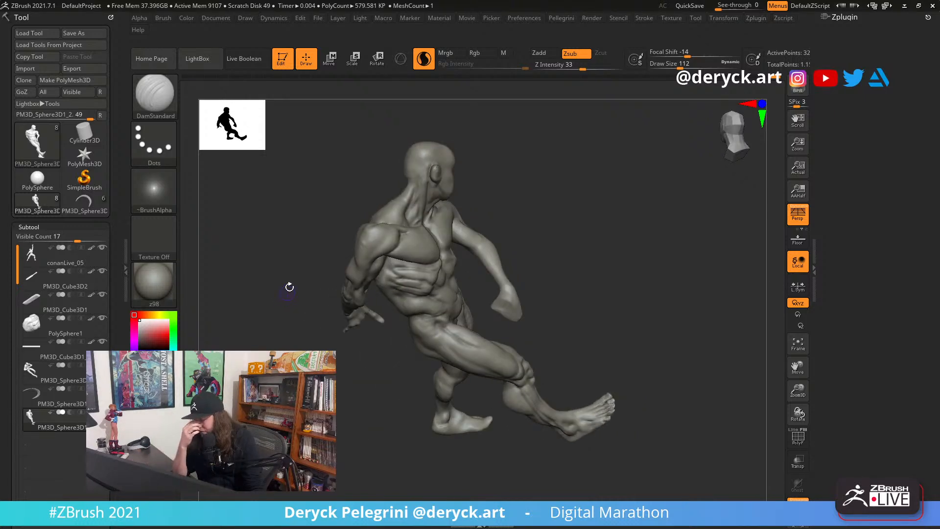
{"action": "mouse_move", "coordinate": [287, 283]}
{"action": "left_mouse_down"}
{"action": "mouse_move", "coordinate": [306, 246]}
{"action": "mouse_move", "coordinate": [298, 242]}
{"action": "left_mouse_up"}
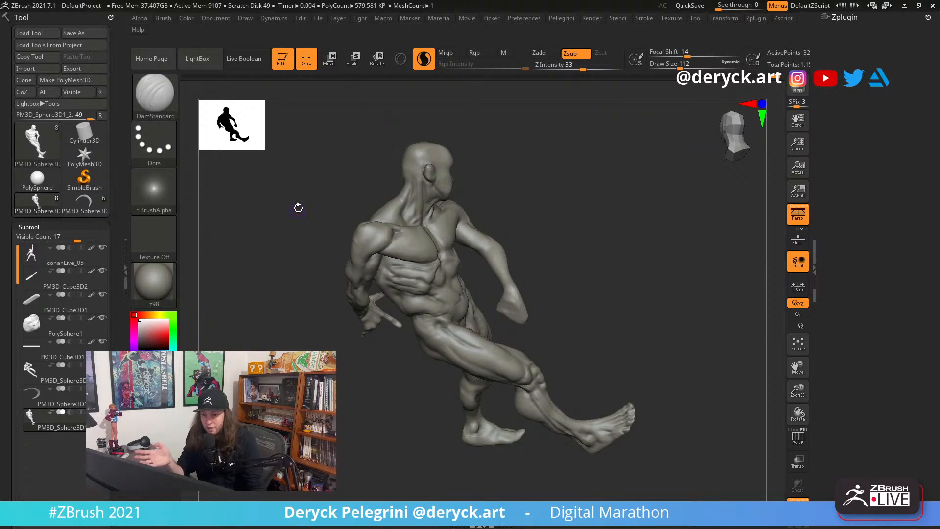
{"action": "left_click_drag", "start_coordinate": [295, 198], "coordinate": [295, 216]}
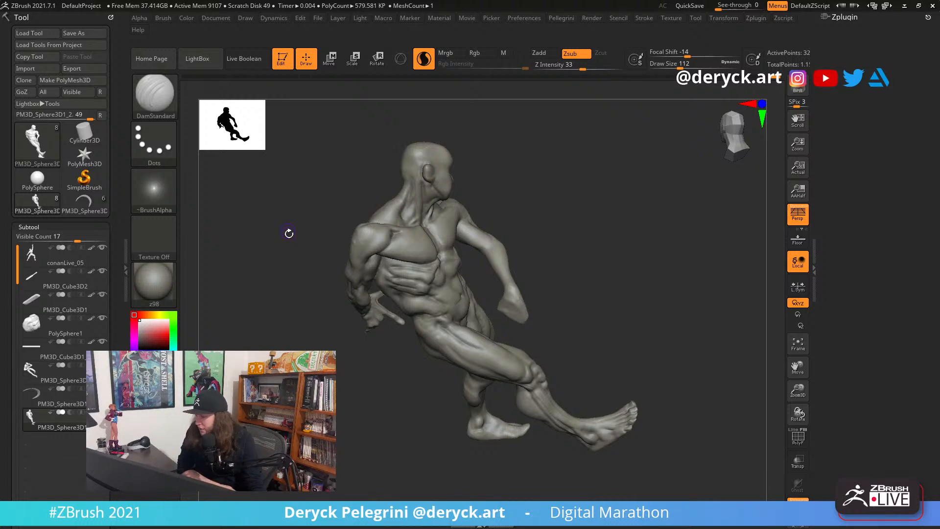
{"action": "left_click_drag", "start_coordinate": [288, 237], "coordinate": [285, 242]}
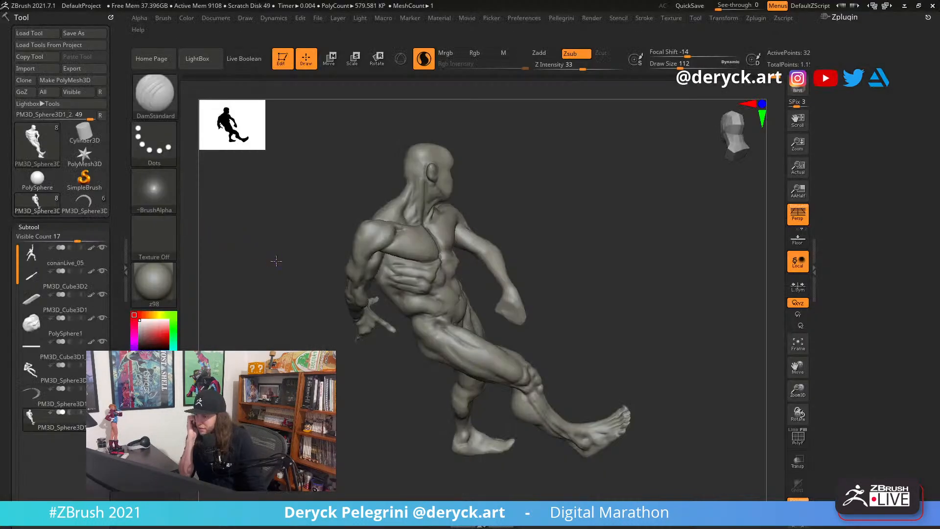
{"action": "mouse_move", "coordinate": [276, 262]}
{"action": "left_mouse_down"}
{"action": "mouse_move", "coordinate": [259, 272]}
{"action": "mouse_move", "coordinate": [274, 270]}
{"action": "mouse_move", "coordinate": [276, 254]}
{"action": "left_mouse_up"}
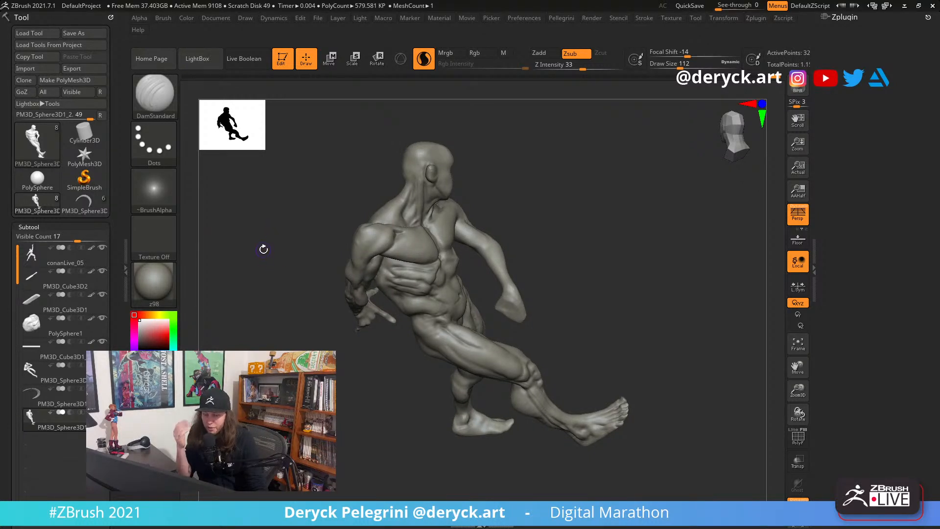
{"action": "left_click_drag", "start_coordinate": [264, 248], "coordinate": [266, 227]}
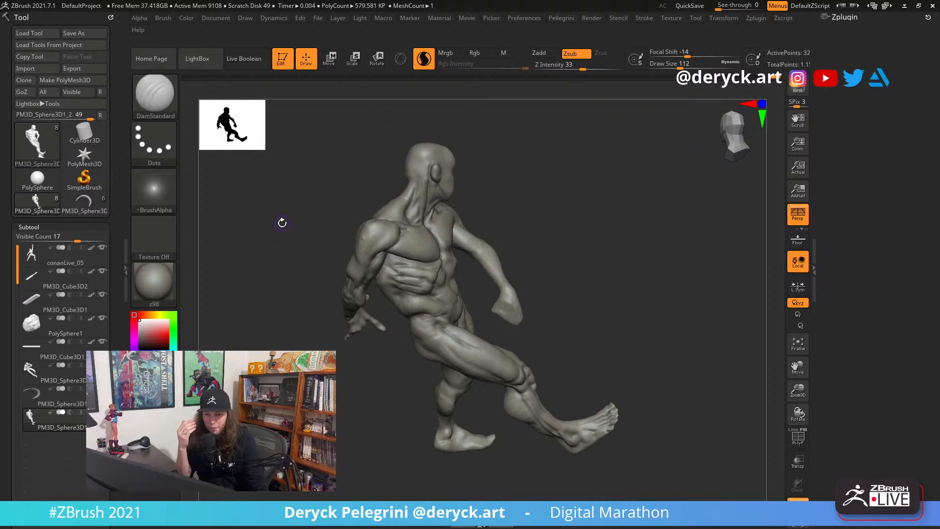
{"action": "mouse_move", "coordinate": [277, 215]}
{"action": "left_mouse_down"}
{"action": "mouse_move", "coordinate": [273, 235]}
{"action": "mouse_move", "coordinate": [272, 217]}
{"action": "left_mouse_up"}
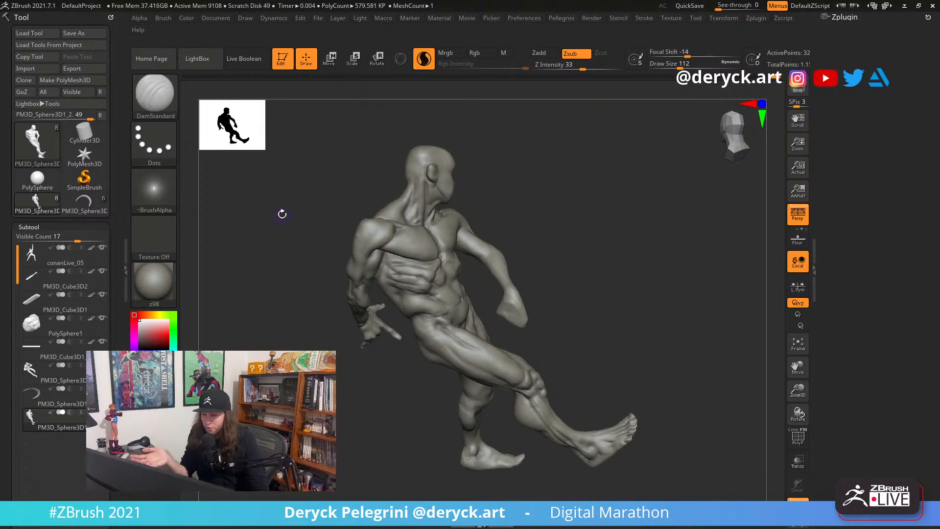
{"action": "left_click_drag", "start_coordinate": [269, 234], "coordinate": [275, 221]}
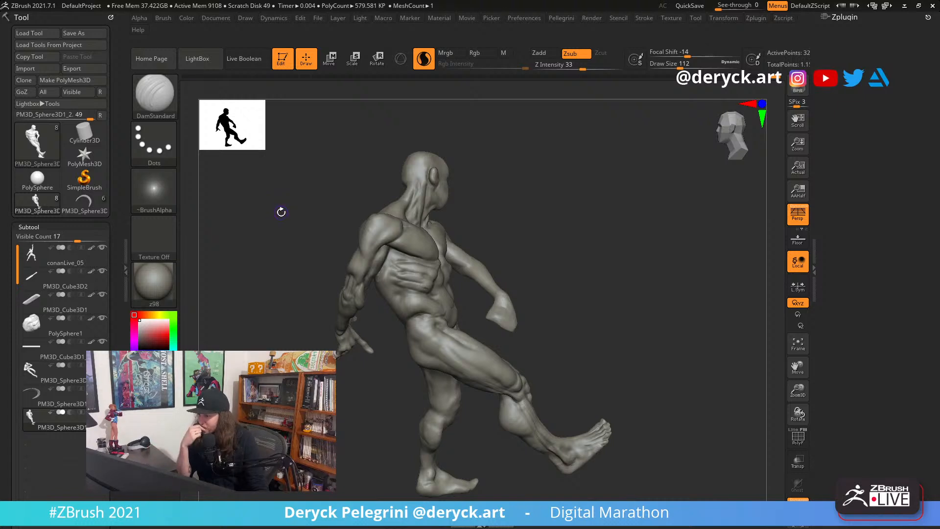
{"action": "left_click_drag", "start_coordinate": [280, 209], "coordinate": [260, 237]}
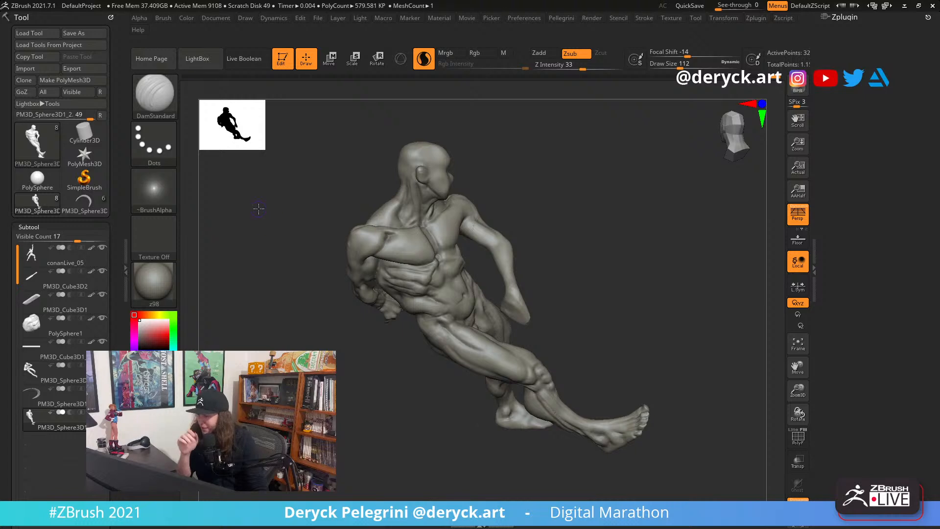
{"action": "mouse_move", "coordinate": [258, 210]}
{"action": "left_mouse_down"}
{"action": "mouse_move", "coordinate": [267, 204]}
{"action": "mouse_move", "coordinate": [264, 231]}
{"action": "mouse_move", "coordinate": [292, 227]}
{"action": "mouse_move", "coordinate": [272, 224]}
{"action": "mouse_move", "coordinate": [279, 230]}
{"action": "left_mouse_up"}
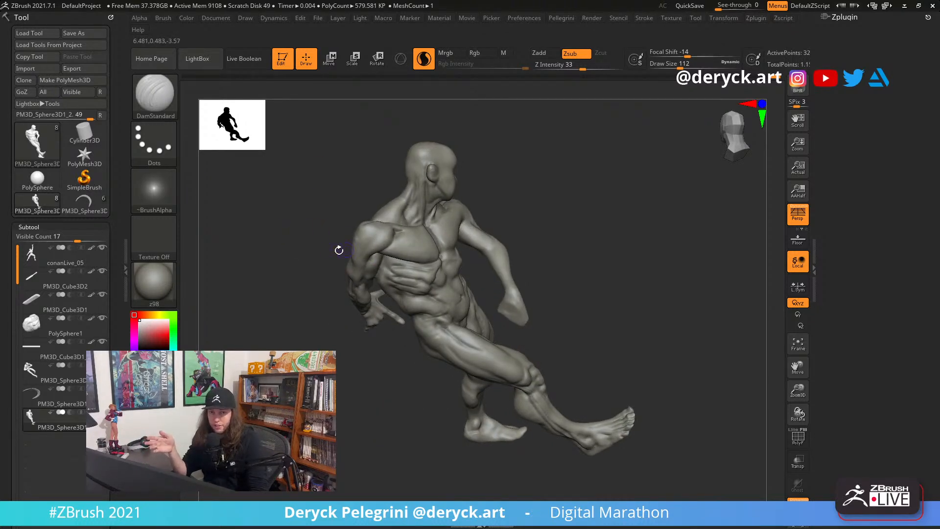
{"action": "left_click_drag", "start_coordinate": [308, 229], "coordinate": [288, 230]}
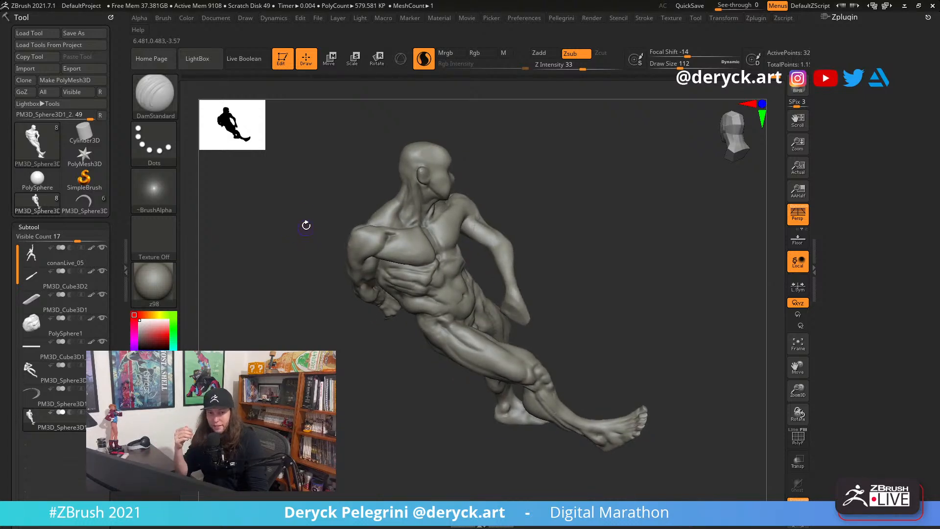
{"action": "left_click_drag", "start_coordinate": [303, 237], "coordinate": [288, 223]}
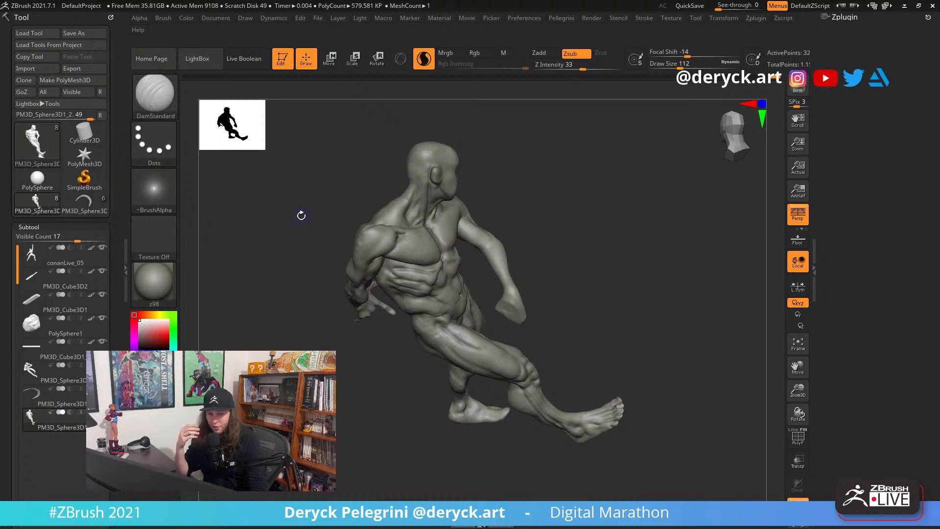
{"action": "mouse_move", "coordinate": [281, 217]}
{"action": "left_mouse_down"}
{"action": "mouse_move", "coordinate": [286, 203]}
{"action": "mouse_move", "coordinate": [288, 223]}
{"action": "mouse_move", "coordinate": [286, 216]}
{"action": "mouse_move", "coordinate": [303, 216]}
{"action": "mouse_move", "coordinate": [266, 229]}
{"action": "mouse_move", "coordinate": [281, 232]}
{"action": "left_mouse_up"}
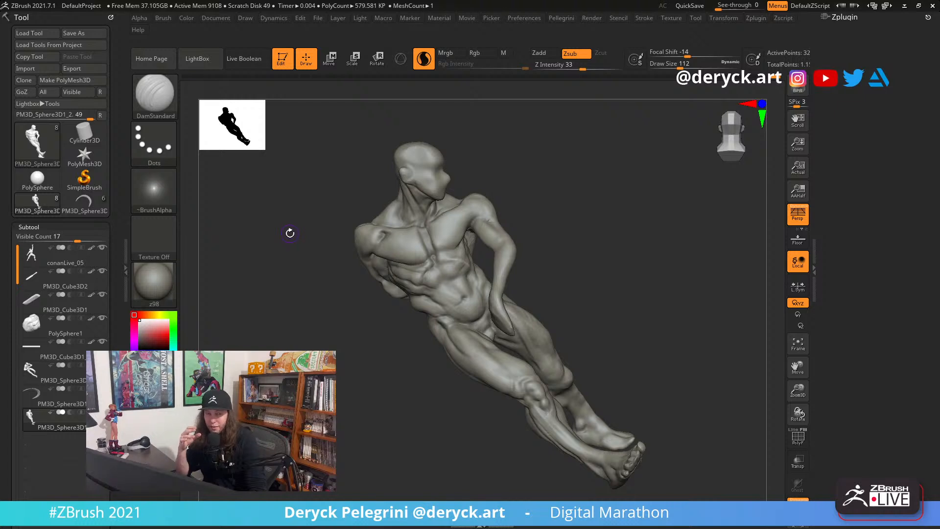
{"action": "mouse_move", "coordinate": [286, 229]}
{"action": "left_mouse_down"}
{"action": "mouse_move", "coordinate": [307, 214]}
{"action": "mouse_move", "coordinate": [283, 216]}
{"action": "mouse_move", "coordinate": [278, 226]}
{"action": "mouse_move", "coordinate": [283, 218]}
{"action": "mouse_move", "coordinate": [290, 227]}
{"action": "left_mouse_up"}
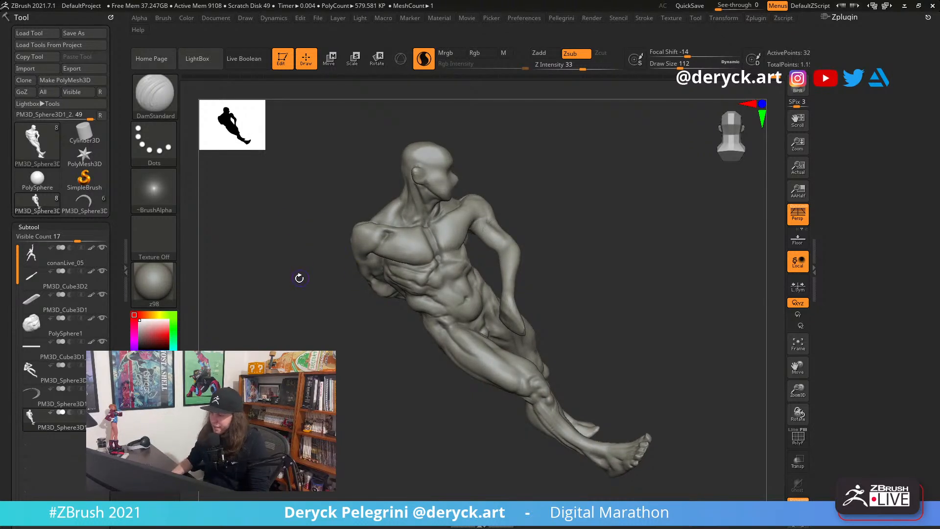
{"action": "left_click_drag", "start_coordinate": [299, 278], "coordinate": [297, 268]}
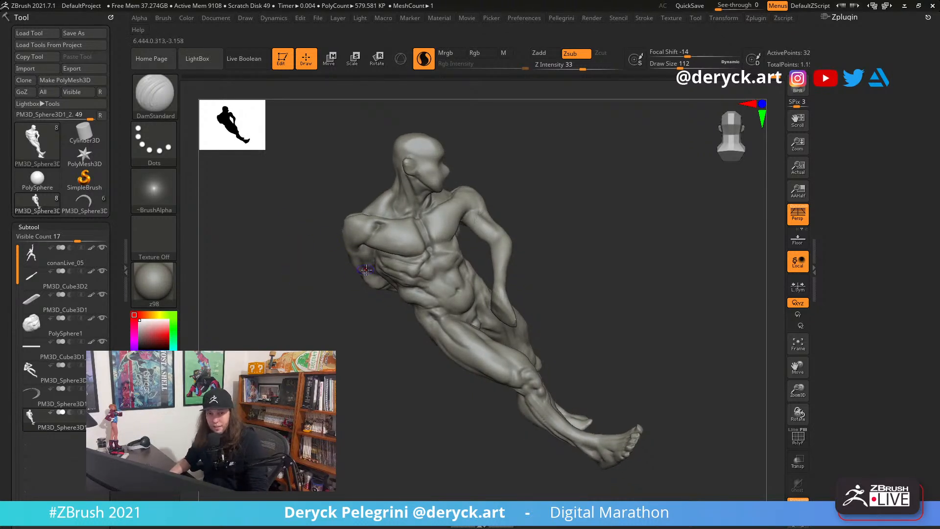
Reshape the bent arm tucked behind the torso with the Move brush at a draw size of about 468
{"action": "left_click_drag", "start_coordinate": [297, 259], "coordinate": [323, 293]}
{"action": "key", "text": "b"}
{"action": "key", "text": "m"}
{"action": "key", "text": "v"}
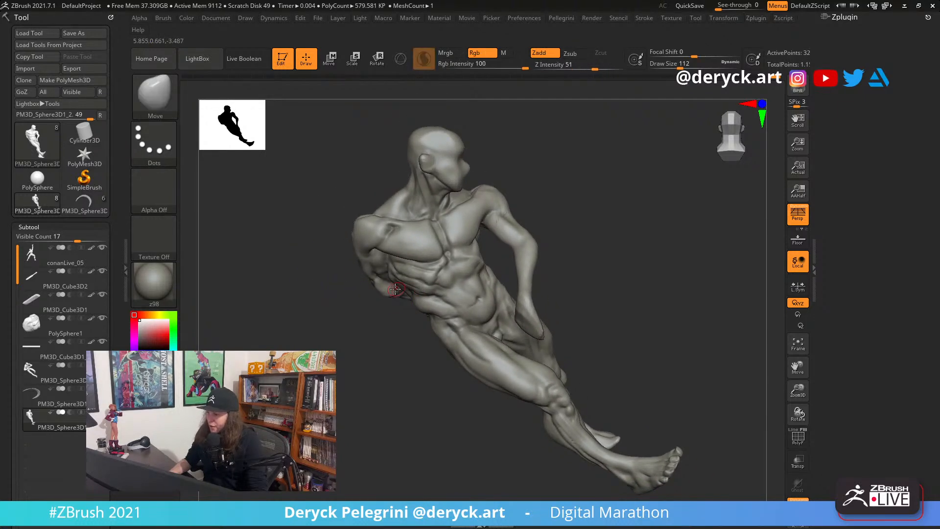
{"action": "key", "text": "s"}
{"action": "key", "text": "s"}
{"action": "left_click_drag", "start_coordinate": [398, 281], "coordinate": [397, 273]}
{"action": "key", "text": "s"}
{"action": "key", "text": "s"}
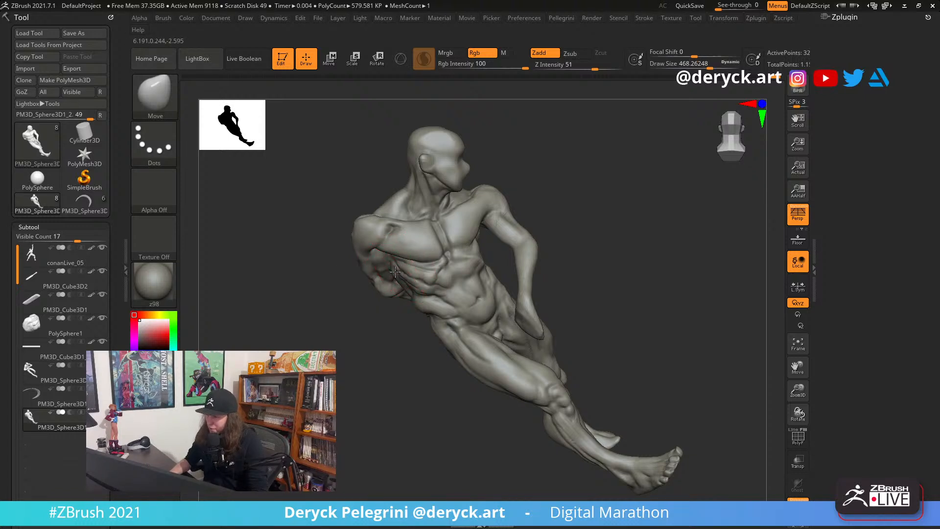
Refine the bent forearm and elbow silhouette beside the ribs with the Move brush, reducing its draw size from about 445 to 351
{"action": "mouse_move", "coordinate": [401, 316]}
{"action": "left_mouse_down"}
{"action": "mouse_move", "coordinate": [392, 332]}
{"action": "mouse_move", "coordinate": [391, 320]}
{"action": "left_mouse_up"}
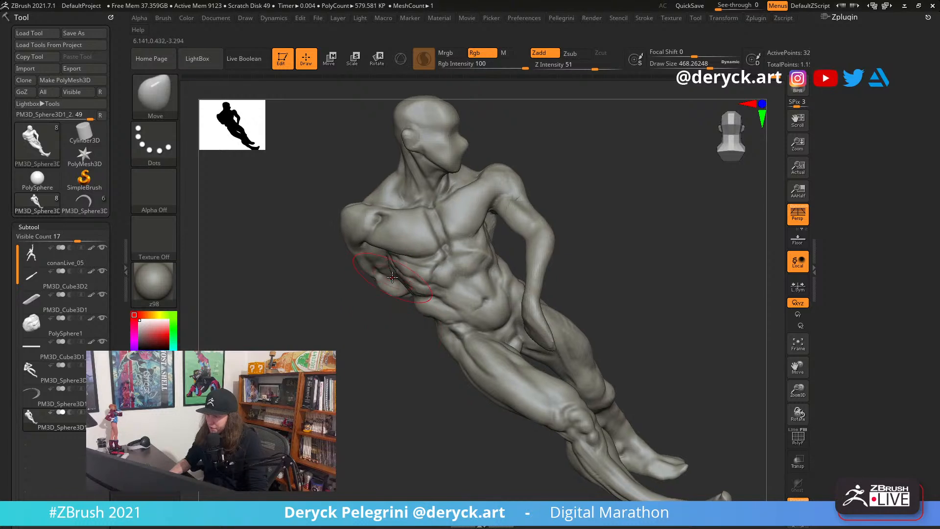
{"action": "key", "text": "s"}
{"action": "left_click_drag", "start_coordinate": [392, 277], "coordinate": [380, 253]}
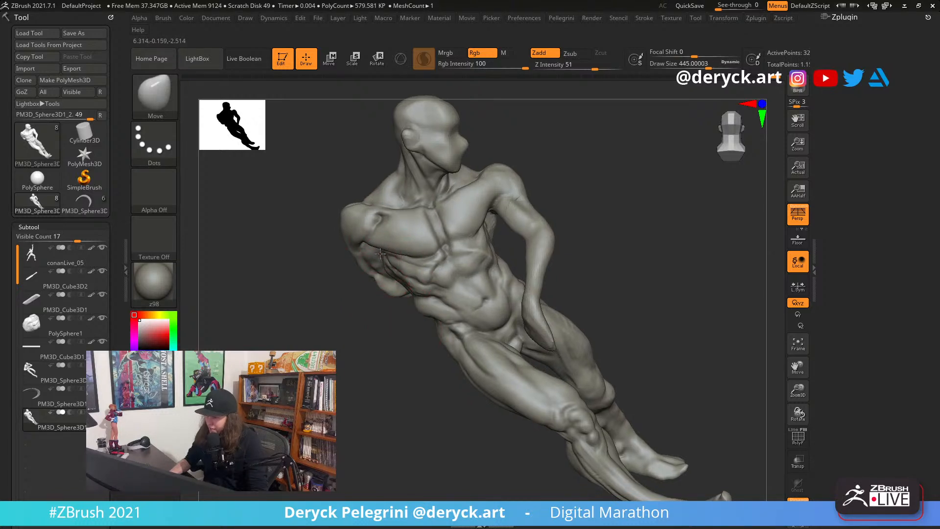
{"action": "left_click_drag", "start_coordinate": [375, 306], "coordinate": [391, 304]}
{"action": "key", "text": "s"}
{"action": "left_click_drag", "start_coordinate": [381, 274], "coordinate": [387, 269]}
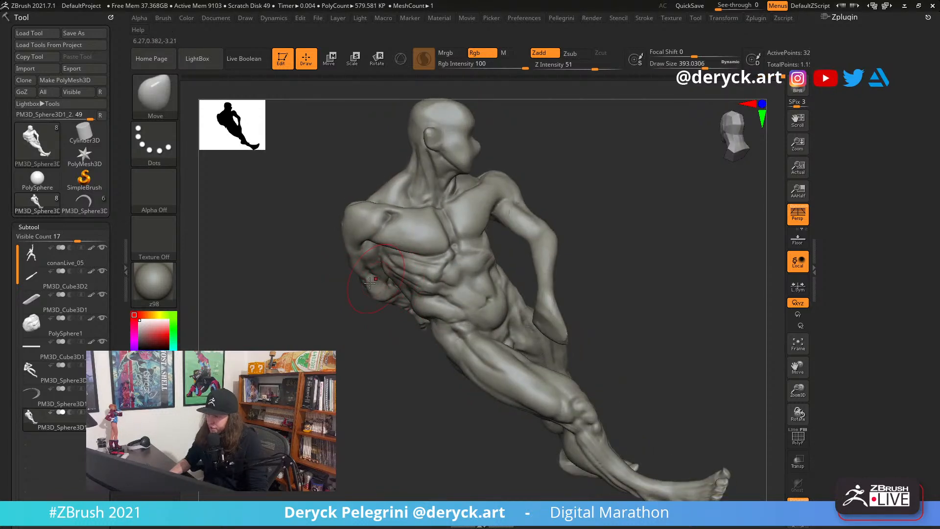
{"action": "left_click_drag", "start_coordinate": [363, 305], "coordinate": [350, 303]}
{"action": "key", "text": "s"}
{"action": "left_click_drag", "start_coordinate": [385, 274], "coordinate": [381, 274]}
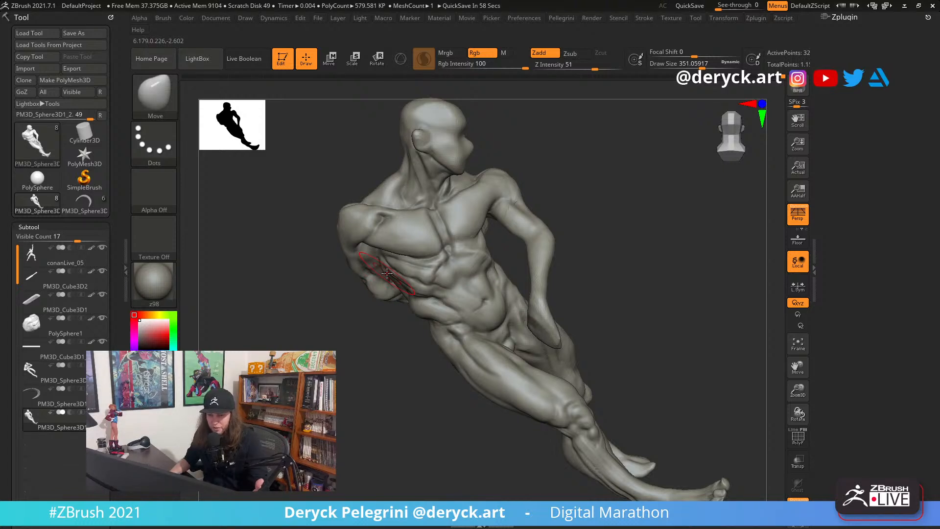
Define the chest muscle's lower edge on the extended-arm side with DamStandard at a draw size of about 158
{"action": "mouse_move", "coordinate": [357, 320]}
{"action": "left_mouse_down"}
{"action": "mouse_move", "coordinate": [363, 334]}
{"action": "mouse_move", "coordinate": [345, 346]}
{"action": "mouse_move", "coordinate": [340, 392]}
{"action": "left_mouse_up"}
{"action": "key", "text": "b"}
{"action": "key", "text": "d"}
{"action": "key", "text": "s"}
{"action": "key", "text": "s"}
{"action": "mouse_move", "coordinate": [413, 251]}
{"action": "left_mouse_down"}
{"action": "mouse_move", "coordinate": [403, 252]}
{"action": "mouse_move", "coordinate": [411, 243]}
{"action": "left_mouse_up"}
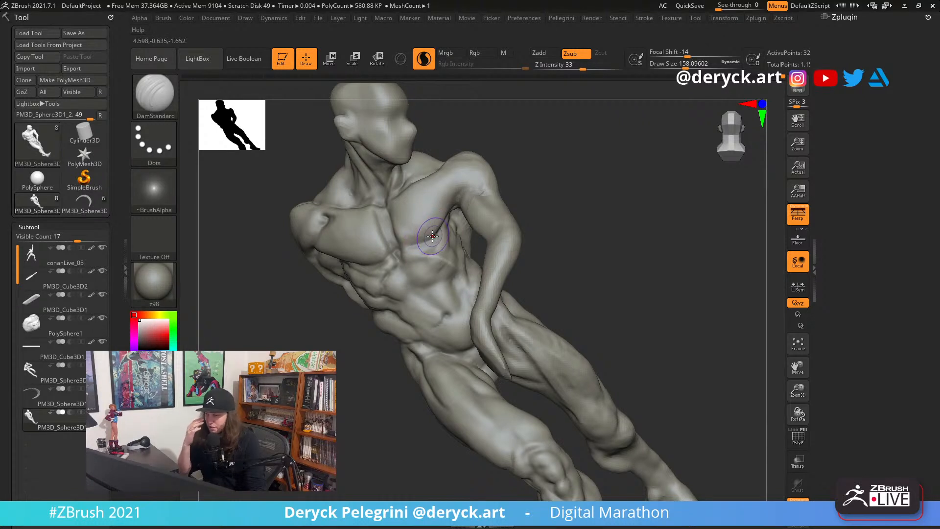
{"action": "mouse_move", "coordinate": [526, 196]}
{"action": "left_mouse_down"}
{"action": "mouse_move", "coordinate": [537, 200]}
{"action": "mouse_move", "coordinate": [527, 200]}
{"action": "mouse_move", "coordinate": [516, 176]}
{"action": "mouse_move", "coordinate": [520, 184]}
{"action": "left_mouse_up"}
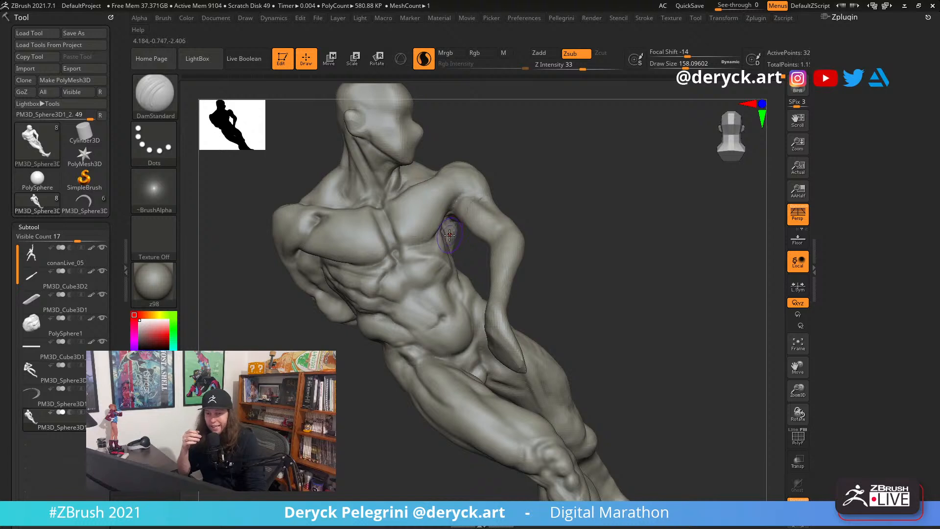
{"action": "mouse_move", "coordinate": [509, 193]}
{"action": "left_mouse_down"}
{"action": "mouse_move", "coordinate": [527, 191]}
{"action": "mouse_move", "coordinate": [518, 196]}
{"action": "left_mouse_up"}
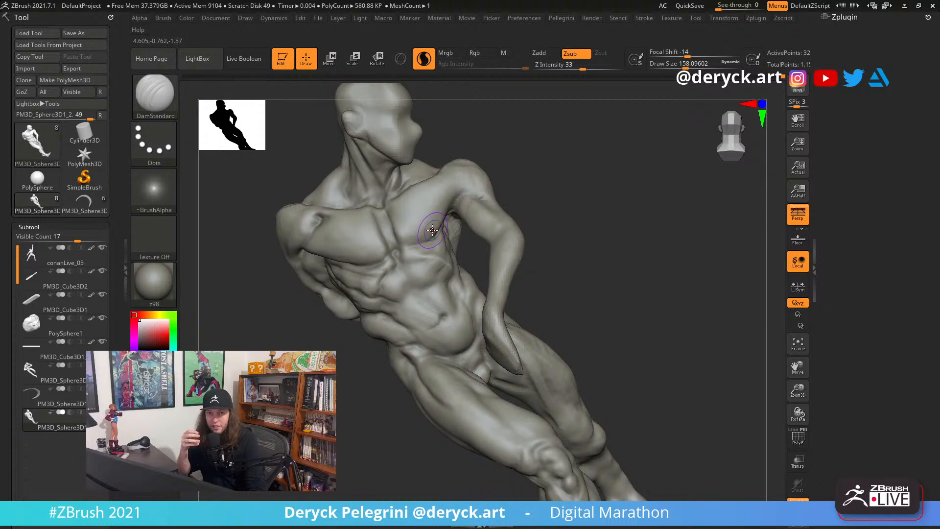
{"action": "left_click_drag", "start_coordinate": [520, 190], "coordinate": [589, 186]}
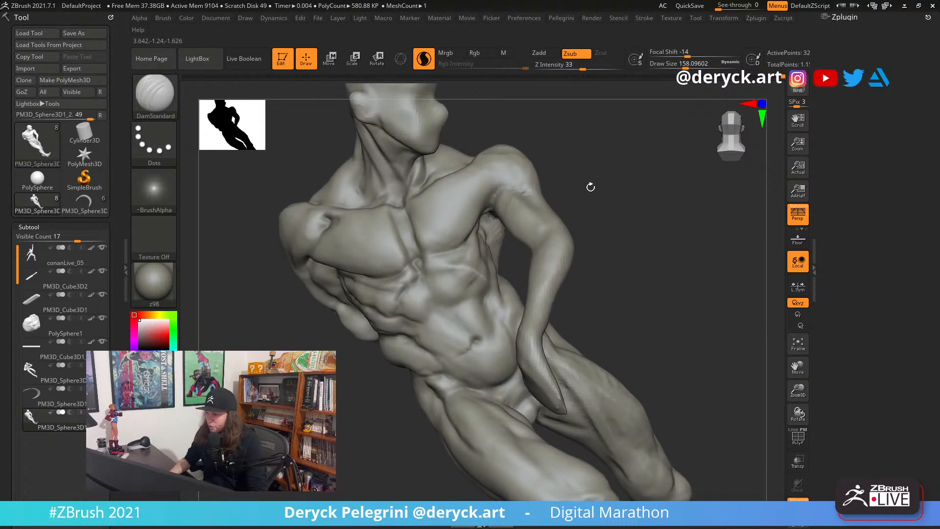
Sharpen the crease beneath the chest muscle with DamStandard at a draw size of about 101, and undo the last stroke
{"action": "key", "text": "b"}
{"action": "key", "text": "f"}
{"action": "key", "text": "a"}
{"action": "key", "text": "s"}
{"action": "key", "text": "b"}
{"action": "key", "text": "d"}
{"action": "key", "text": "s"}
{"action": "key", "text": "s"}
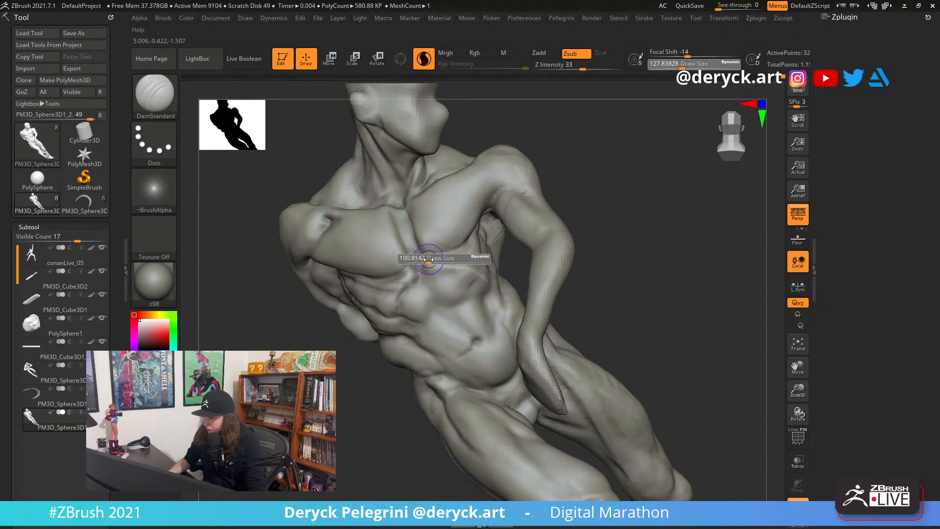
{"action": "mouse_move", "coordinate": [435, 260]}
{"action": "left_mouse_down"}
{"action": "mouse_move", "coordinate": [456, 247]}
{"action": "mouse_move", "coordinate": [422, 262]}
{"action": "mouse_move", "coordinate": [462, 246]}
{"action": "left_mouse_up"}
{"action": "key", "text": "ctrl+z"}
{"action": "left_click_drag", "start_coordinate": [596, 193], "coordinate": [583, 199]}
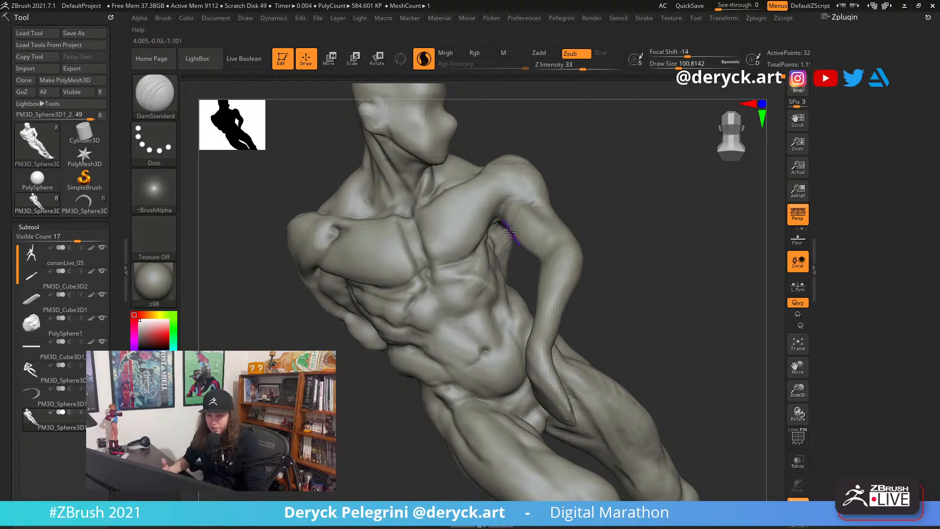
Carve the serratus and rib grooves on the side of the torso below the armpit with DamStandard at a draw size of about 104
{"action": "left_click_drag", "start_coordinate": [587, 198], "coordinate": [638, 192]}
{"action": "left_click_drag", "start_coordinate": [343, 415], "coordinate": [410, 388]}
{"action": "key", "text": "s"}
{"action": "left_click_drag", "start_coordinate": [321, 260], "coordinate": [327, 260]}
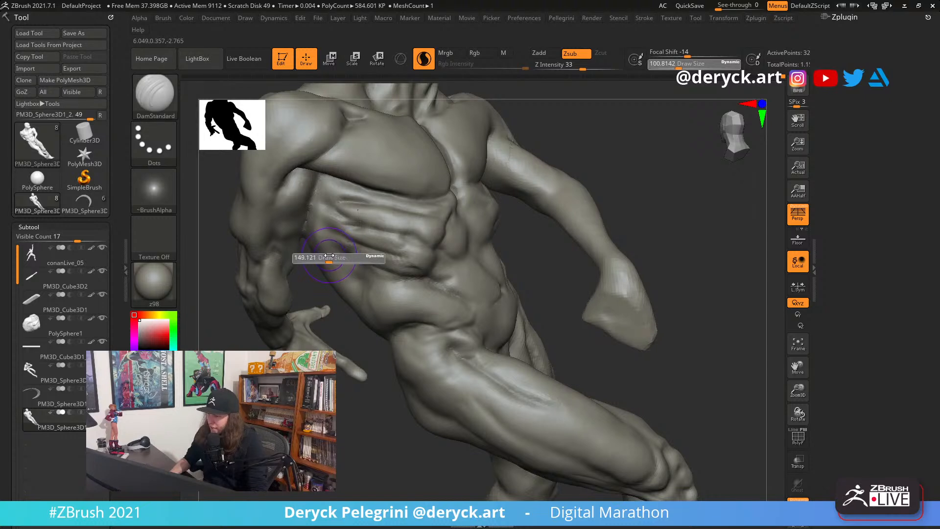
{"action": "left_click_drag", "start_coordinate": [523, 244], "coordinate": [574, 268], "text": "alt"}
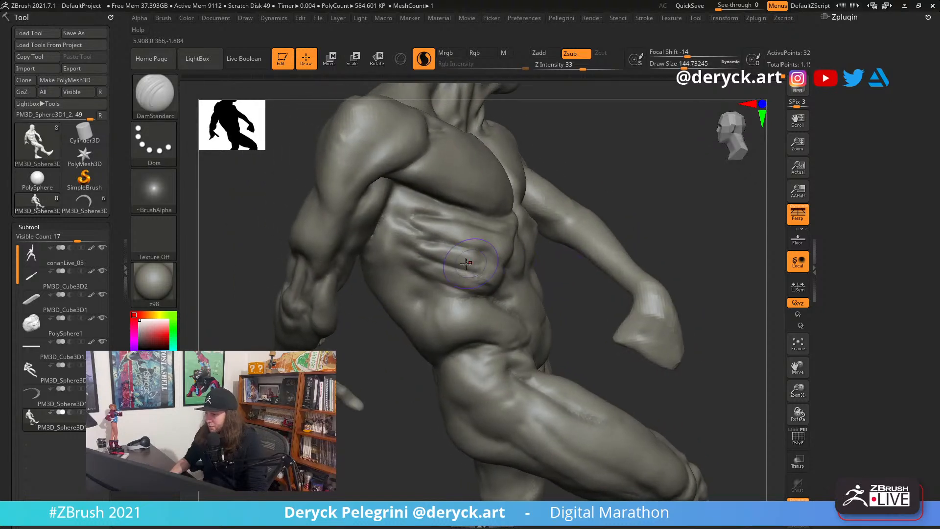
{"action": "key", "text": "s"}
{"action": "mouse_move", "coordinate": [406, 249]}
{"action": "left_mouse_down"}
{"action": "mouse_move", "coordinate": [424, 240]}
{"action": "mouse_move", "coordinate": [414, 242]}
{"action": "mouse_move", "coordinate": [409, 228]}
{"action": "mouse_move", "coordinate": [424, 229]}
{"action": "mouse_move", "coordinate": [408, 212]}
{"action": "mouse_move", "coordinate": [443, 200]}
{"action": "mouse_move", "coordinate": [415, 204]}
{"action": "mouse_move", "coordinate": [443, 208]}
{"action": "left_mouse_up"}
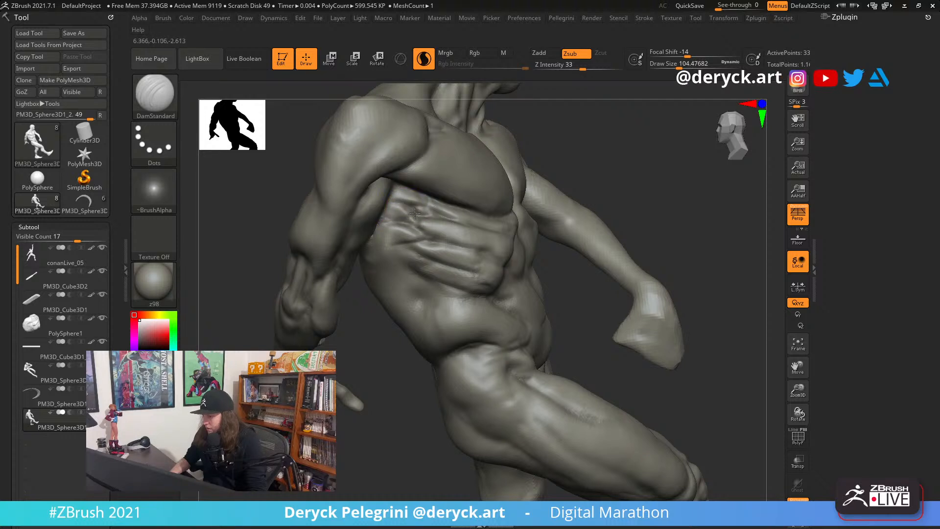
Carve another serratus groove below the armpit with DamStandard at a draw size of about 104, and mask the bent arm
{"action": "left_click_drag", "start_coordinate": [417, 226], "coordinate": [419, 237]}
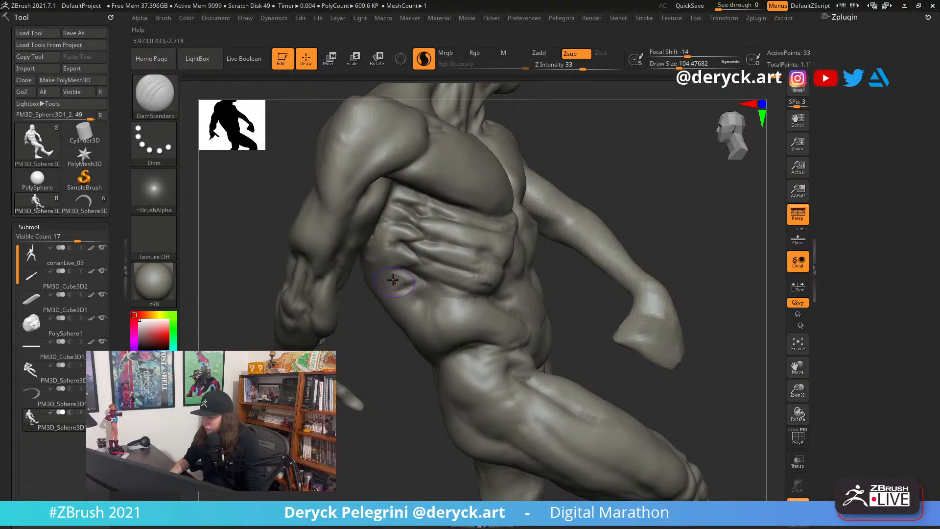
{"action": "key", "text": "b"}
{"action": "key", "text": "c"}
{"action": "key", "text": "b"}
{"action": "left_click_drag", "start_coordinate": [262, 235], "coordinate": [281, 227]}
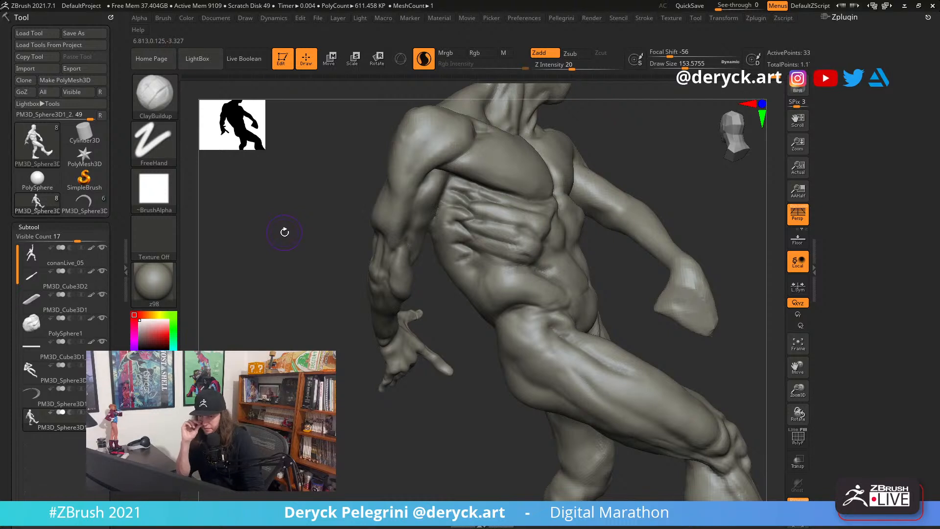
{"action": "mouse_move", "coordinate": [287, 233]}
{"action": "left_mouse_down"}
{"action": "mouse_move", "coordinate": [270, 226]}
{"action": "mouse_move", "coordinate": [283, 221]}
{"action": "left_mouse_up"}
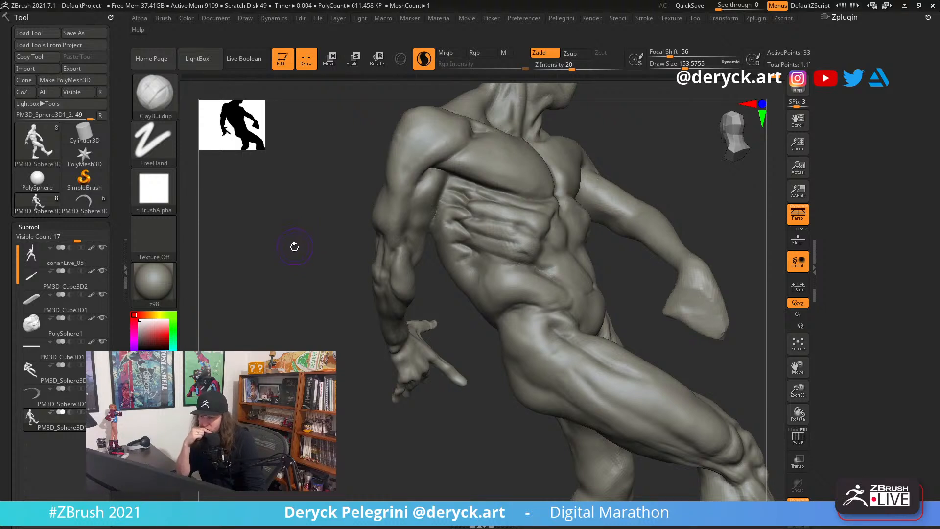
{"action": "mouse_move", "coordinate": [294, 246]}
{"action": "left_mouse_down"}
{"action": "mouse_move", "coordinate": [287, 241]}
{"action": "mouse_move", "coordinate": [304, 256]}
{"action": "mouse_move", "coordinate": [294, 269]}
{"action": "mouse_move", "coordinate": [468, 380]}
{"action": "mouse_move", "coordinate": [487, 342]}
{"action": "mouse_move", "coordinate": [451, 294]}
{"action": "mouse_move", "coordinate": [422, 197]}
{"action": "mouse_move", "coordinate": [357, 131]}
{"action": "mouse_move", "coordinate": [308, 100]}
{"action": "left_mouse_up"}
{"action": "mouse_move", "coordinate": [313, 193]}
{"action": "left_mouse_down"}
{"action": "mouse_move", "coordinate": [306, 248]}
{"action": "mouse_move", "coordinate": [317, 262]}
{"action": "mouse_move", "coordinate": [372, 264]}
{"action": "left_mouse_up"}
Carve the groove separating the latissimus from the serratus and ribs with DamStandard at a draw size of about 154
{"action": "key", "text": "b"}
{"action": "key", "text": "d"}
{"action": "key", "text": "s"}
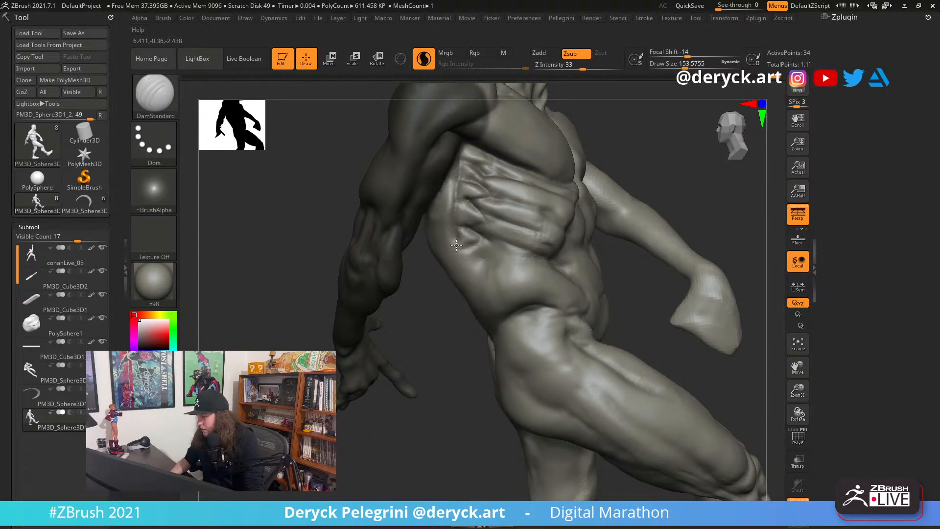
{"action": "left_click_drag", "start_coordinate": [434, 303], "coordinate": [463, 279]}
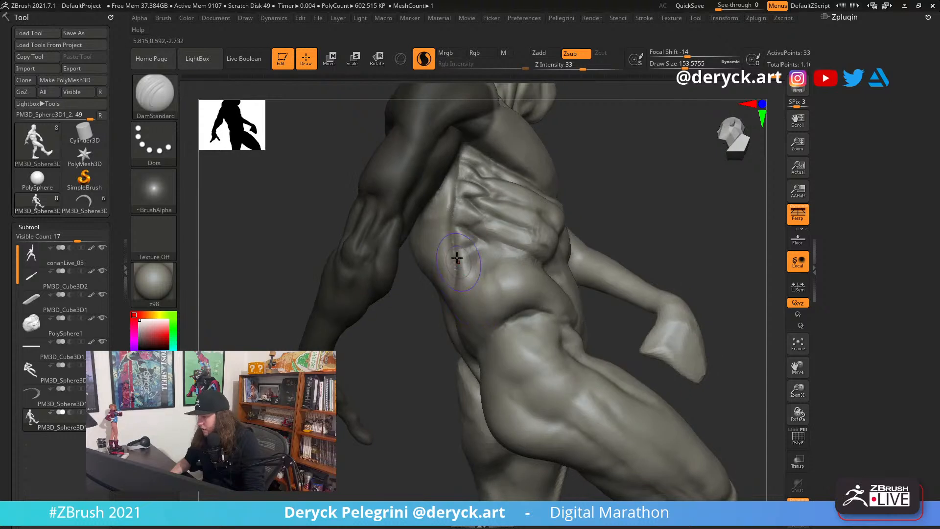
Build up and smooth the latissimus along the torso's side behind the masked arm with ClayBuildup at a draw size of about 187
{"action": "key", "text": "b"}
{"action": "key", "text": "c"}
{"action": "key", "text": "b"}
{"action": "left_click_drag", "start_coordinate": [452, 342], "coordinate": [434, 257]}
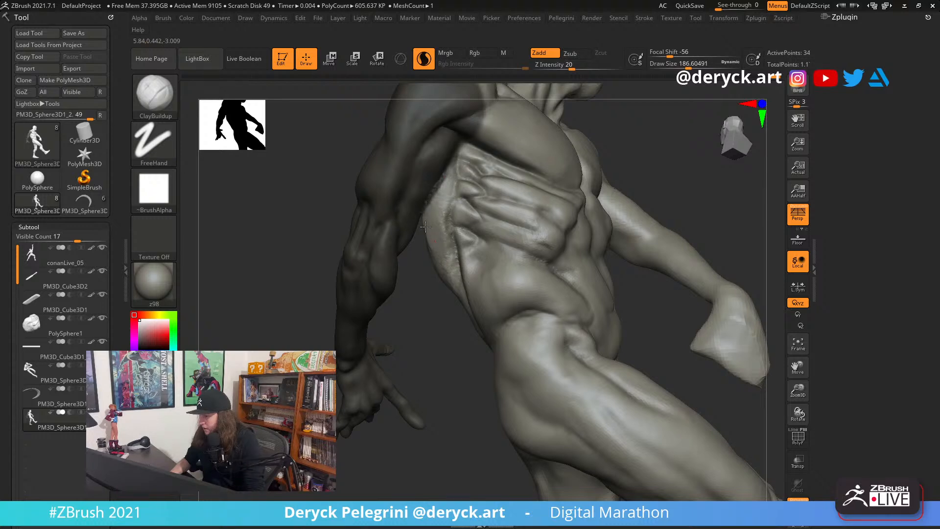
{"action": "mouse_move", "coordinate": [436, 306]}
{"action": "left_mouse_down"}
{"action": "mouse_move", "coordinate": [377, 325]}
{"action": "mouse_move", "coordinate": [385, 295]}
{"action": "mouse_move", "coordinate": [430, 250]}
{"action": "mouse_move", "coordinate": [410, 237]}
{"action": "left_mouse_up"}
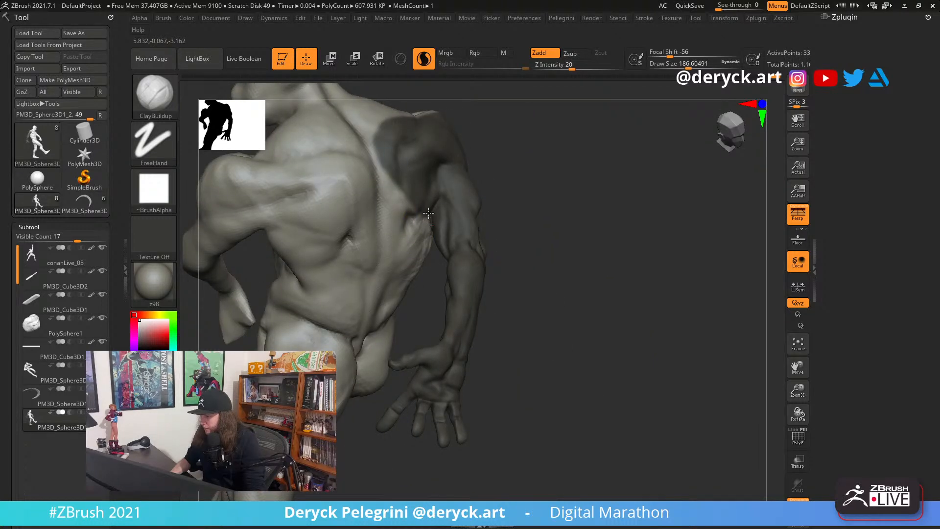
{"action": "left_click_drag", "start_coordinate": [428, 277], "coordinate": [425, 227]}
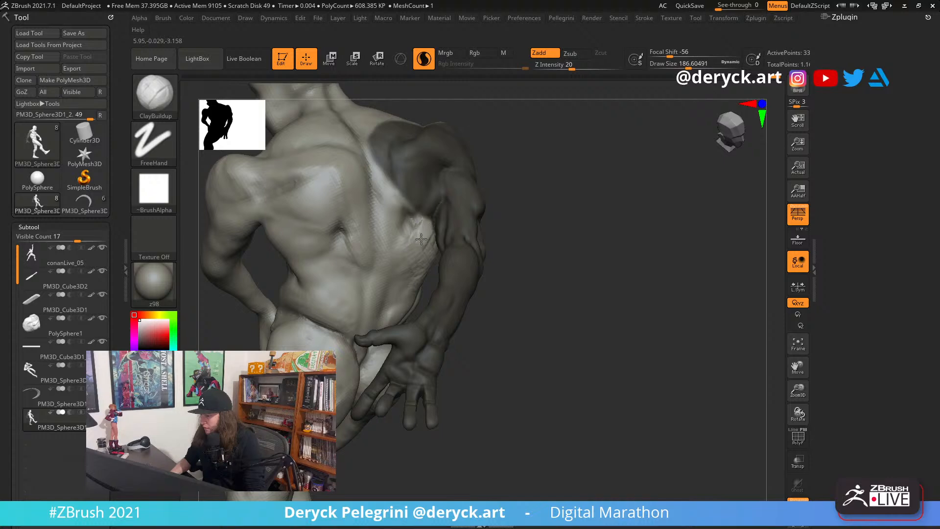
{"action": "key", "text": "shift"}
{"action": "left_click_drag", "start_coordinate": [534, 242], "coordinate": [411, 247]}
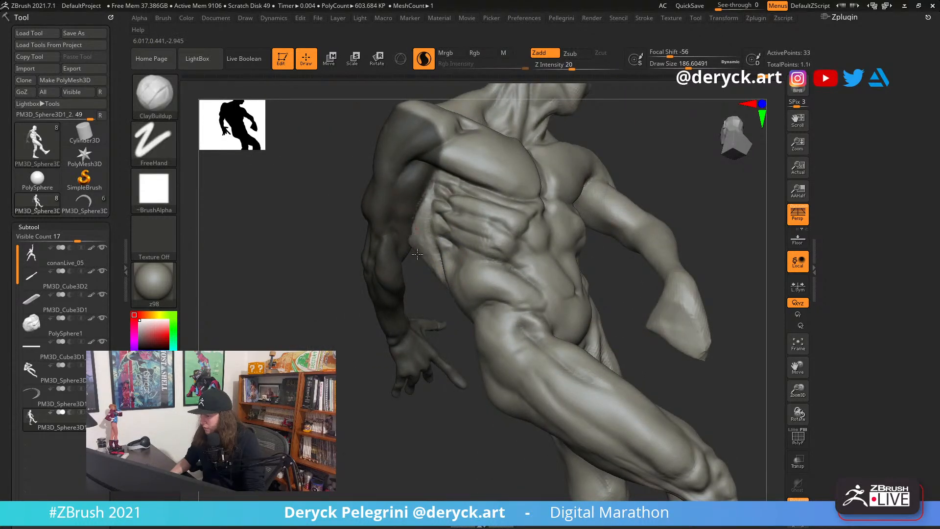
{"action": "mouse_move", "coordinate": [432, 265]}
{"action": "left_mouse_down"}
{"action": "mouse_move", "coordinate": [439, 278]}
{"action": "mouse_move", "coordinate": [425, 235]}
{"action": "left_mouse_up"}
{"action": "left_click_drag", "start_coordinate": [333, 221], "coordinate": [425, 230]}
Reshape the latissimus contour beside the ribs with the Move brush, reducing its draw size from about 484 to 393
{"action": "key", "text": "b"}
{"action": "key", "text": "m"}
{"action": "key", "text": "v"}
{"action": "key", "text": "s"}
{"action": "left_click_drag", "start_coordinate": [319, 207], "coordinate": [340, 214]}
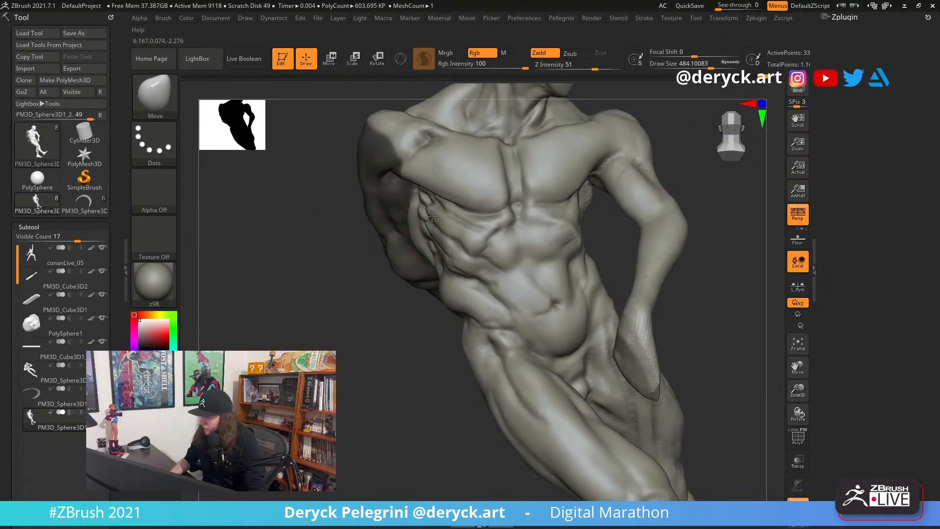
{"action": "left_click_drag", "start_coordinate": [432, 219], "coordinate": [420, 221]}
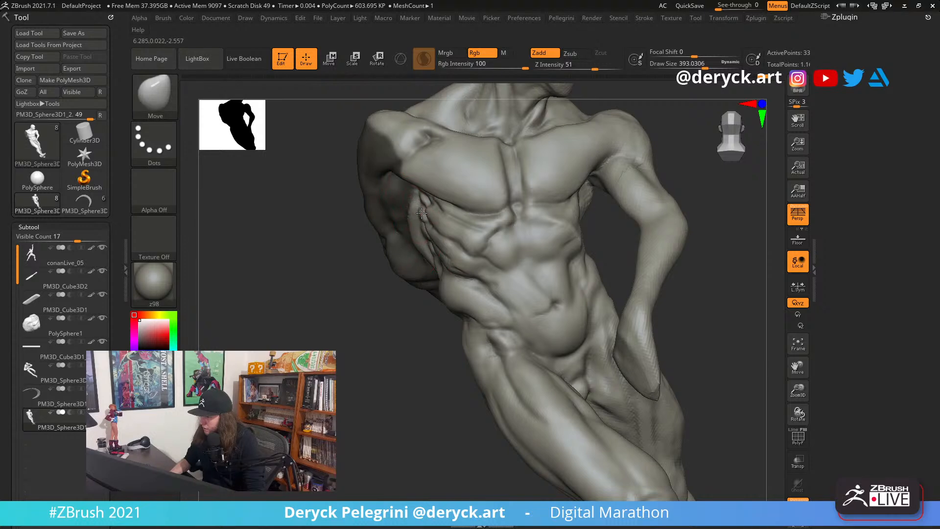
Sharpen and smooth the crease between the latissimus and ribs with DamStandard, reducing its draw size from about 239 to 167
{"action": "left_click_drag", "start_coordinate": [323, 210], "coordinate": [362, 209]}
{"action": "key", "text": "b"}
{"action": "key", "text": "d"}
{"action": "key", "text": "s"}
{"action": "key", "text": "s"}
{"action": "left_click_drag", "start_coordinate": [418, 217], "coordinate": [406, 216]}
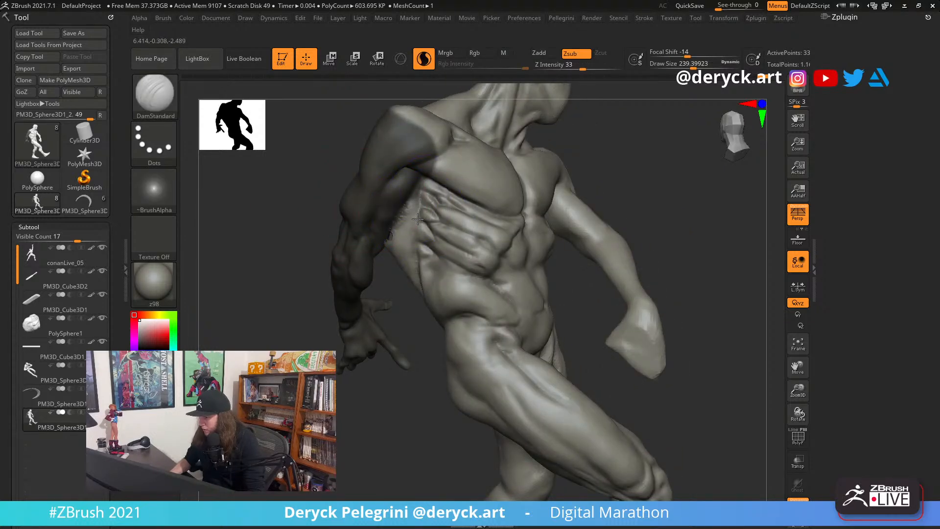
{"action": "left_click_drag", "start_coordinate": [417, 247], "coordinate": [420, 264]}
{"action": "left_click_drag", "start_coordinate": [415, 230], "coordinate": [413, 200], "text": "shift"}
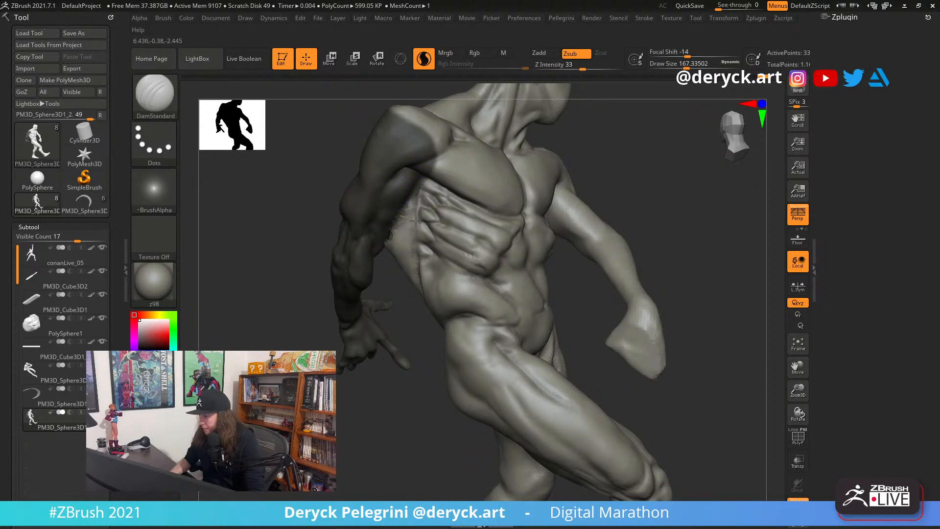
{"action": "left_click_drag", "start_coordinate": [406, 296], "coordinate": [384, 295]}
Clear the bent arm's mask and scrub through the undo history to compare the torso's earlier states
{"action": "mouse_move", "coordinate": [296, 233]}
{"action": "left_mouse_down", "text": "ctrl"}
{"action": "mouse_move", "coordinate": [309, 241]}
{"action": "mouse_move", "coordinate": [323, 164]}
{"action": "mouse_move", "coordinate": [293, 185]}
{"action": "mouse_move", "coordinate": [312, 189]}
{"action": "mouse_move", "coordinate": [286, 203]}
{"action": "mouse_move", "coordinate": [323, 221]}
{"action": "mouse_move", "coordinate": [333, 243]}
{"action": "mouse_move", "coordinate": [327, 217]}
{"action": "mouse_move", "coordinate": [352, 218]}
{"action": "mouse_move", "coordinate": [327, 216]}
{"action": "left_mouse_up", "text": "ctrl"}
{"action": "left_click", "coordinate": [749, 77]}
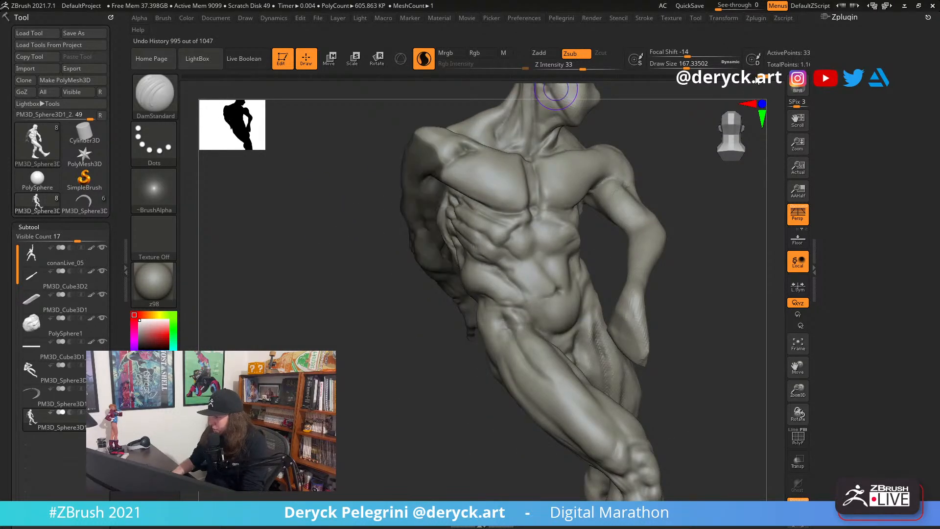
{"action": "mouse_move", "coordinate": [748, 81]}
{"action": "left_mouse_down"}
{"action": "mouse_move", "coordinate": [706, 85]}
{"action": "mouse_move", "coordinate": [787, 77]}
{"action": "left_mouse_up"}
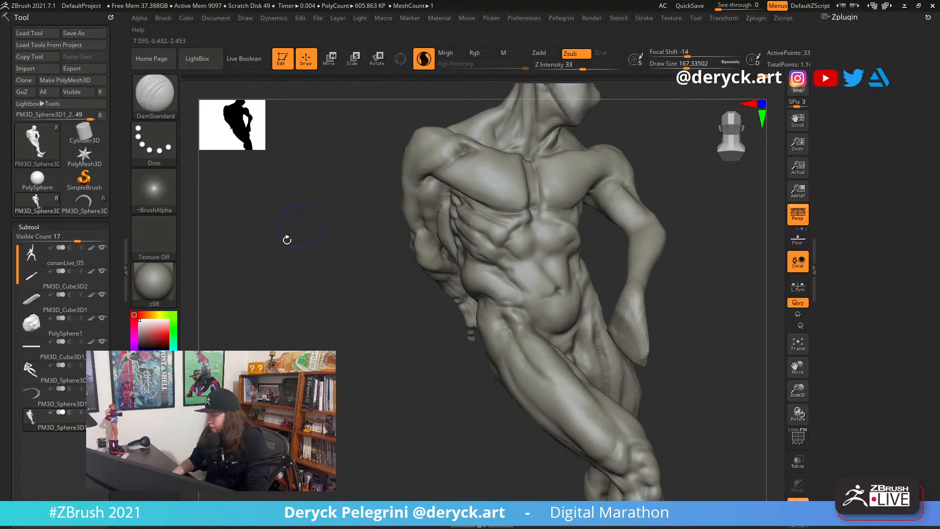
Smooth the rough patch on the latissimus where it meets the bent upper arm
{"action": "mouse_move", "coordinate": [287, 239]}
{"action": "left_mouse_down"}
{"action": "mouse_move", "coordinate": [319, 238]}
{"action": "mouse_move", "coordinate": [319, 221]}
{"action": "mouse_move", "coordinate": [293, 193]}
{"action": "mouse_move", "coordinate": [302, 234]}
{"action": "left_mouse_up"}
{"action": "key", "text": "1"}
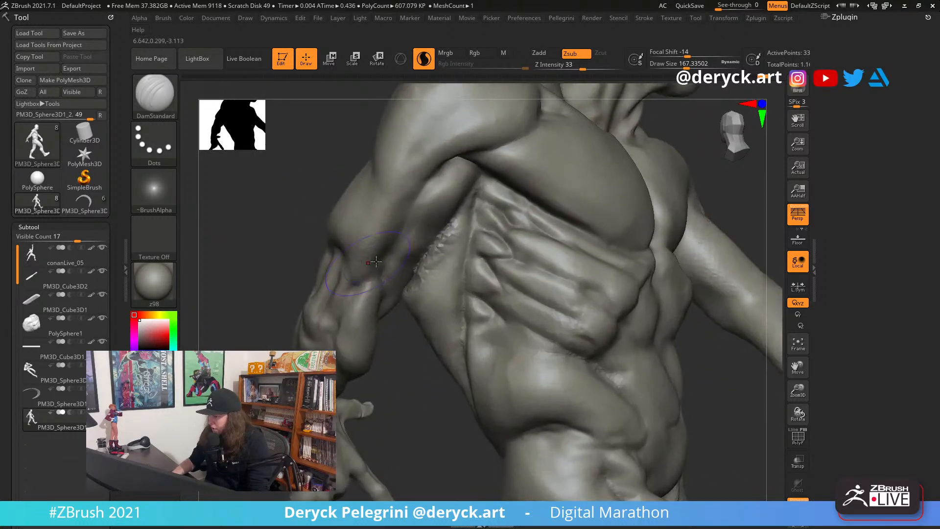
{"action": "key", "text": "shift"}
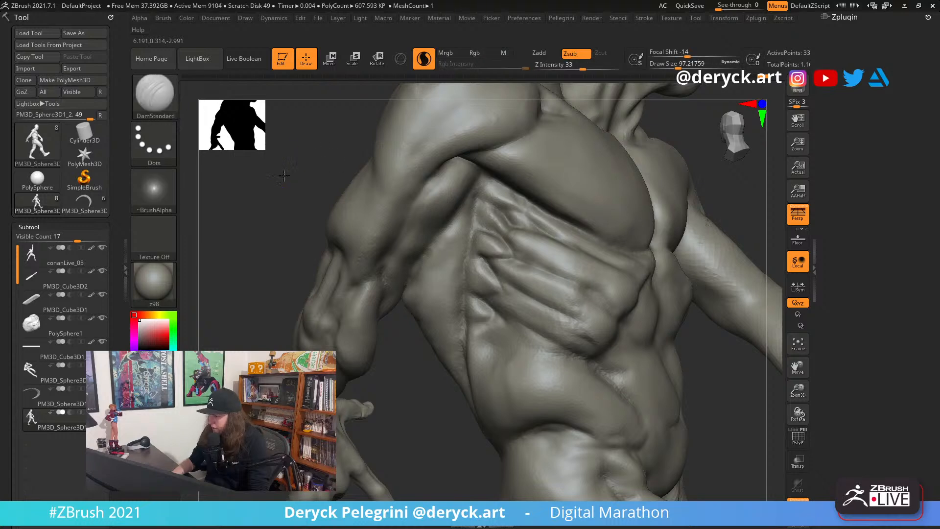
Scrub through the undo history to review the full figure's progress, and save the tool to disk
{"action": "left_click_drag", "start_coordinate": [285, 174], "coordinate": [229, 118], "text": "alt"}
{"action": "mouse_move", "coordinate": [313, 191]}
{"action": "left_mouse_down"}
{"action": "mouse_move", "coordinate": [284, 193]}
{"action": "mouse_move", "coordinate": [275, 179]}
{"action": "mouse_move", "coordinate": [300, 191]}
{"action": "mouse_move", "coordinate": [191, 82]}
{"action": "left_mouse_up"}
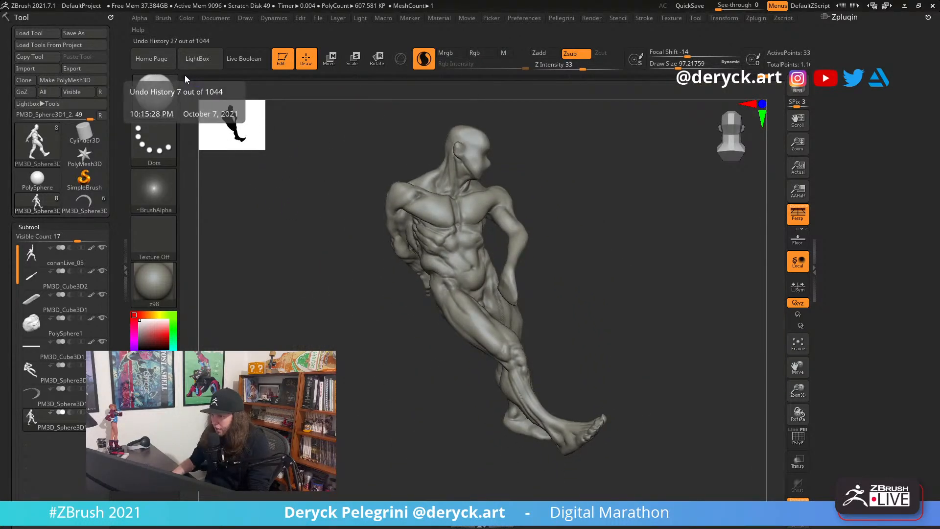
{"action": "mouse_move", "coordinate": [324, 218]}
{"action": "left_mouse_down"}
{"action": "mouse_move", "coordinate": [307, 236]}
{"action": "mouse_move", "coordinate": [563, 221]}
{"action": "mouse_move", "coordinate": [532, 222]}
{"action": "mouse_move", "coordinate": [558, 239]}
{"action": "mouse_move", "coordinate": [536, 239]}
{"action": "left_mouse_up"}
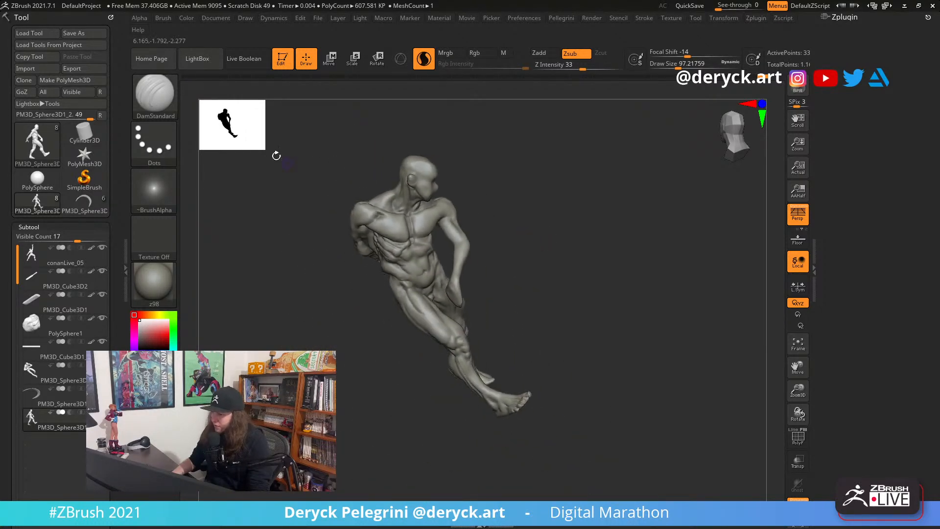
{"action": "left_click", "coordinate": [82, 36]}
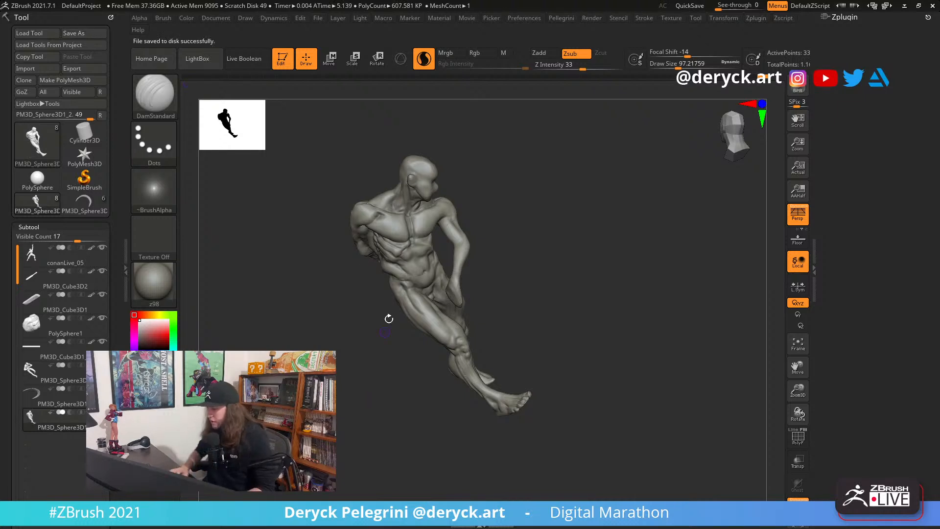
{"action": "mouse_move", "coordinate": [358, 294]}
{"action": "left_mouse_down"}
{"action": "mouse_move", "coordinate": [310, 238]}
{"action": "mouse_move", "coordinate": [343, 248]}
{"action": "mouse_move", "coordinate": [451, 242]}
{"action": "mouse_move", "coordinate": [490, 213]}
{"action": "mouse_move", "coordinate": [294, 207]}
{"action": "mouse_move", "coordinate": [274, 225]}
{"action": "mouse_move", "coordinate": [236, 208]}
{"action": "mouse_move", "coordinate": [266, 220]}
{"action": "mouse_move", "coordinate": [281, 204]}
{"action": "mouse_move", "coordinate": [290, 223]}
{"action": "mouse_move", "coordinate": [287, 203]}
{"action": "mouse_move", "coordinate": [252, 227]}
{"action": "mouse_move", "coordinate": [269, 233]}
{"action": "mouse_move", "coordinate": [275, 215]}
{"action": "left_mouse_up"}
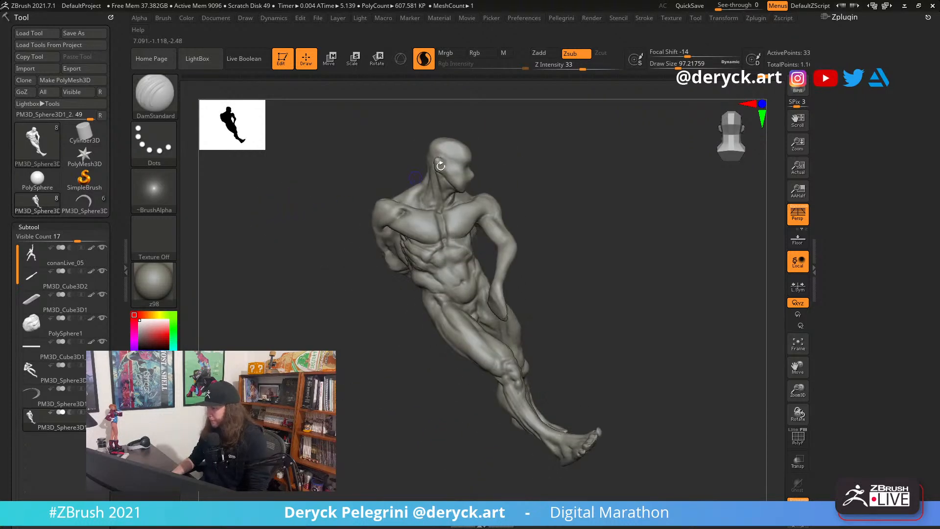
Set the Preview AO occlusion quality to 10, and save the tool to disk again
{"action": "left_click", "coordinate": [591, 18]}
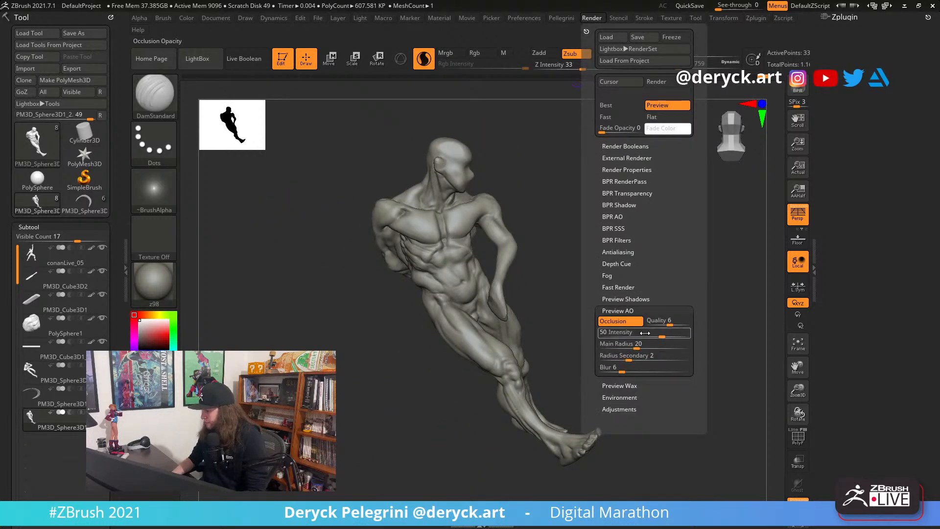
{"action": "left_click_drag", "start_coordinate": [670, 324], "coordinate": [690, 321]}
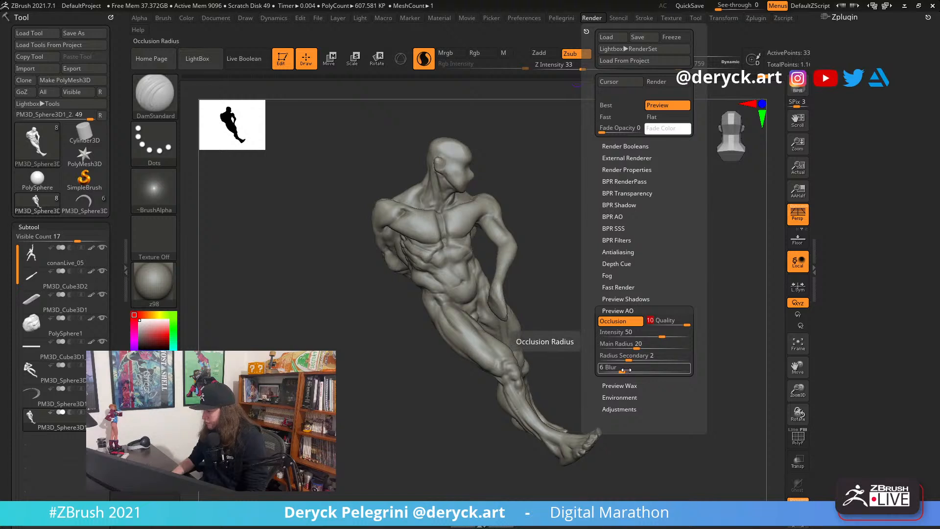
{"action": "mouse_move", "coordinate": [624, 371]}
{"action": "left_mouse_down"}
{"action": "mouse_move", "coordinate": [646, 371]}
{"action": "mouse_move", "coordinate": [622, 371]}
{"action": "left_mouse_up"}
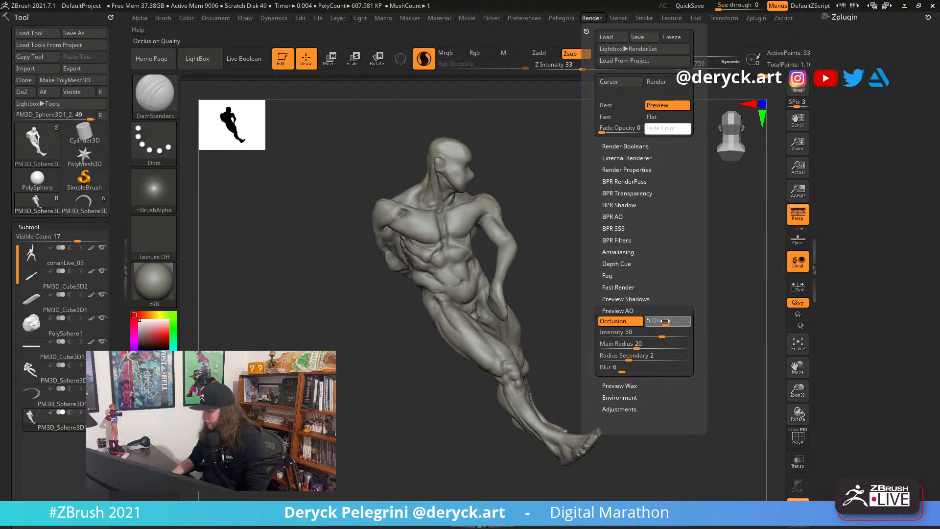
{"action": "left_click_drag", "start_coordinate": [665, 321], "coordinate": [686, 329]}
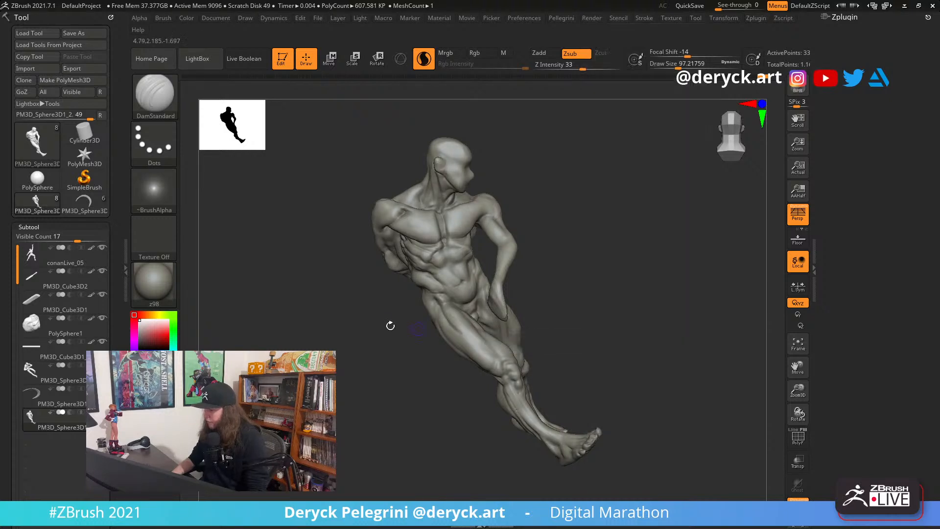
{"action": "left_click_drag", "start_coordinate": [390, 325], "coordinate": [369, 325]}
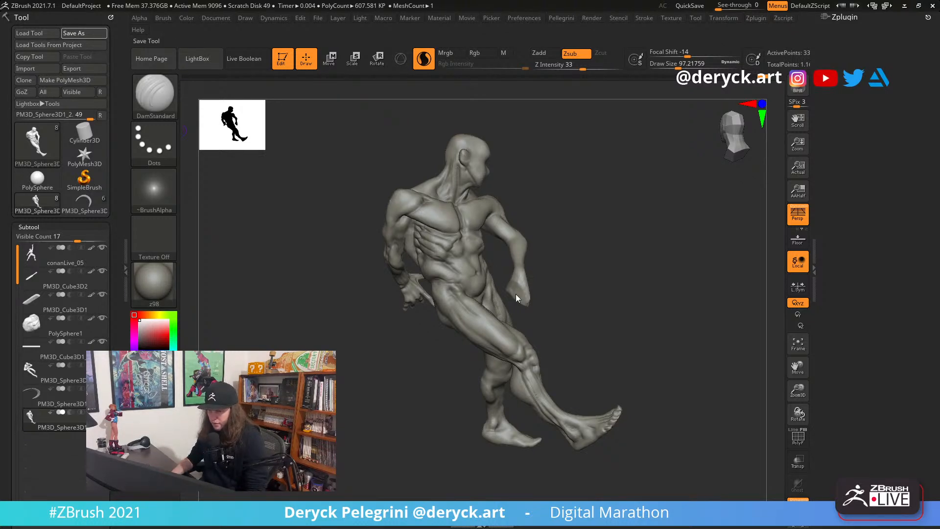
{"action": "mouse_move", "coordinate": [553, 233]}
{"action": "left_mouse_down"}
{"action": "mouse_move", "coordinate": [579, 217]}
{"action": "mouse_move", "coordinate": [597, 230]}
{"action": "mouse_move", "coordinate": [570, 246]}
{"action": "mouse_move", "coordinate": [317, 130]}
{"action": "left_mouse_up"}
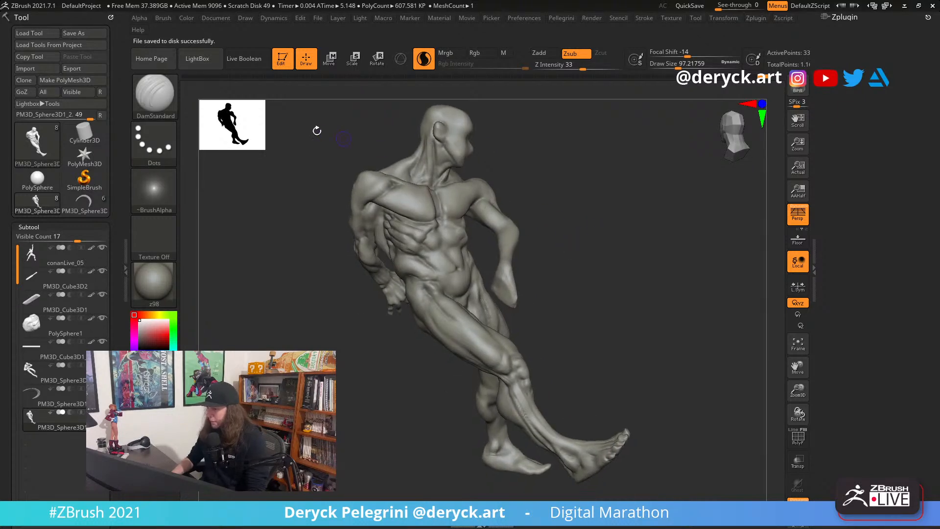
Step back and forth through the most recent undo states to compare the full figure
{"action": "key", "text": "ctrl+z"}
{"action": "key", "text": "ctrl+z"}
{"action": "key", "text": "ctrl+z"}
{"action": "key", "text": "ctrl+z"}
{"action": "key", "text": "ctrl+z"}
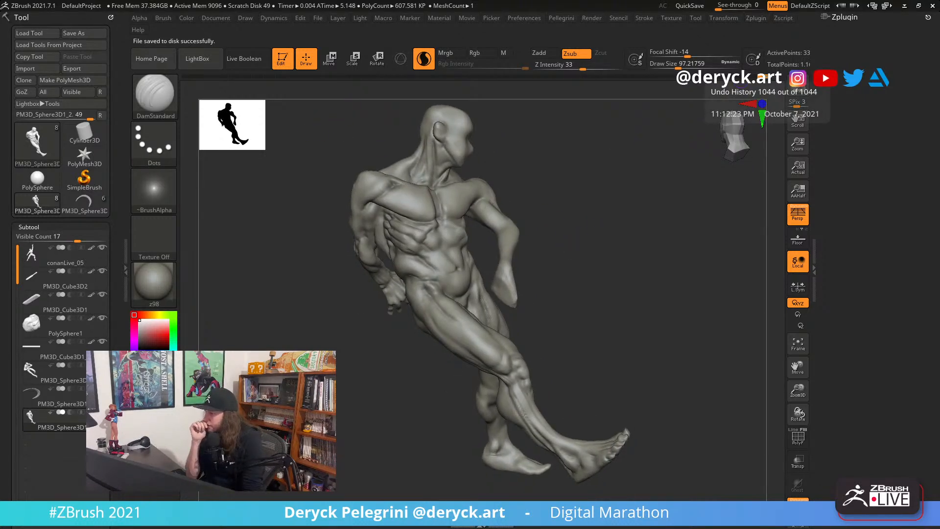
{"action": "key", "text": "ctrl+shift+z"}
{"action": "key", "text": "ctrl+shift+z"}
{"action": "key", "text": "ctrl+shift+z"}
{"action": "key", "text": "ctrl+shift+z"}
{"action": "key", "text": "ctrl+shift+z"}
{"action": "key", "text": "ctrl+z"}
{"action": "key", "text": "ctrl+z"}
{"action": "key", "text": "ctrl+shift+z"}
{"action": "key", "text": "ctrl+shift+z"}
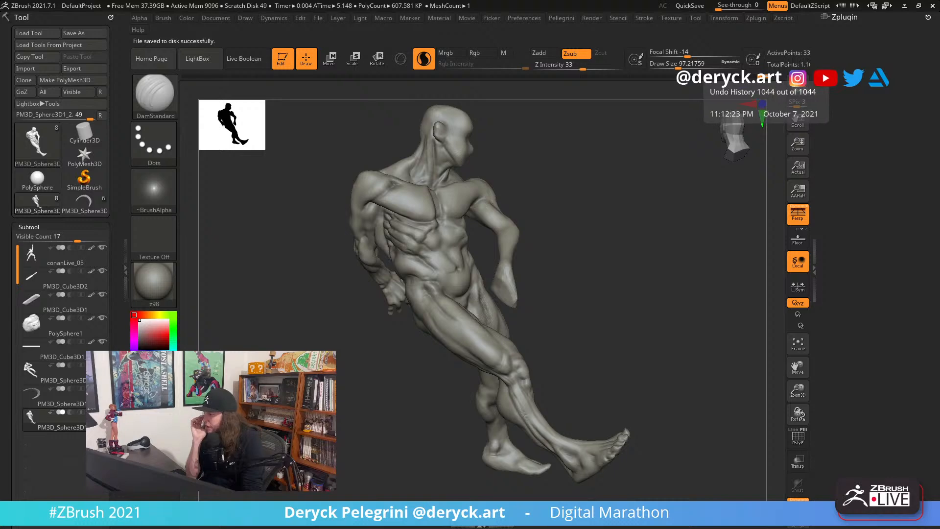
{"action": "key", "text": "ctrl+z"}
{"action": "key", "text": "ctrl+z"}
Place a canvas snapshot of the current figure beside the model and scrub the undo history back to an early stage
{"action": "mouse_move", "coordinate": [622, 214]}
{"action": "left_mouse_down"}
{"action": "mouse_move", "coordinate": [608, 225]}
{"action": "mouse_move", "coordinate": [639, 223]}
{"action": "mouse_move", "coordinate": [608, 234]}
{"action": "mouse_move", "coordinate": [673, 219]}
{"action": "mouse_move", "coordinate": [667, 226]}
{"action": "mouse_move", "coordinate": [642, 214]}
{"action": "mouse_move", "coordinate": [724, 218]}
{"action": "mouse_move", "coordinate": [414, 189]}
{"action": "mouse_move", "coordinate": [441, 196]}
{"action": "mouse_move", "coordinate": [430, 189]}
{"action": "mouse_move", "coordinate": [429, 200]}
{"action": "mouse_move", "coordinate": [415, 185]}
{"action": "mouse_move", "coordinate": [439, 199]}
{"action": "mouse_move", "coordinate": [288, 191]}
{"action": "mouse_move", "coordinate": [266, 204]}
{"action": "left_mouse_up"}
{"action": "key", "text": "shift+s"}
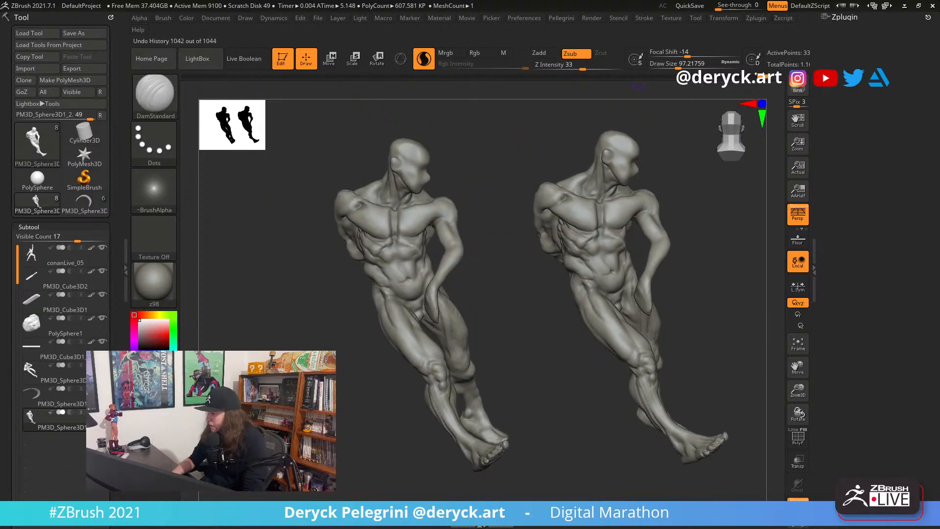
{"action": "left_click_drag", "start_coordinate": [579, 77], "coordinate": [454, 76]}
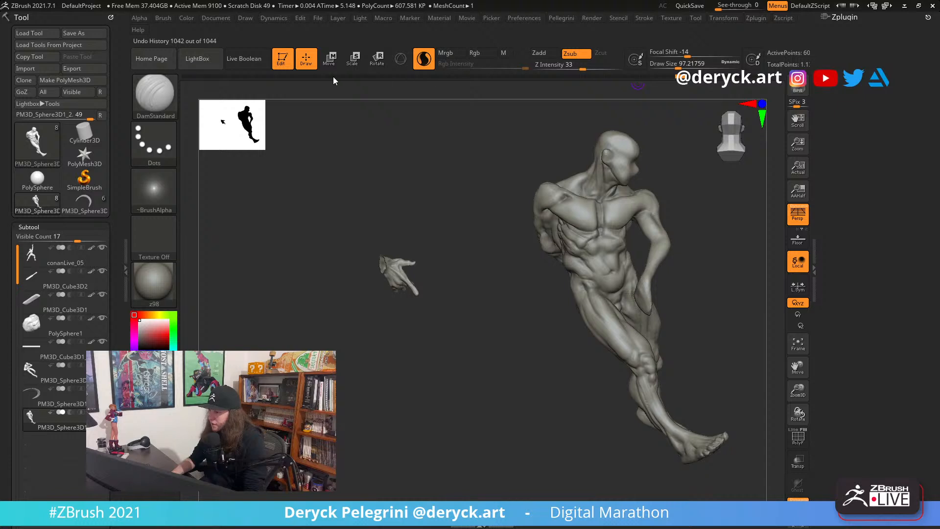
{"action": "left_click_drag", "start_coordinate": [332, 77], "coordinate": [248, 76]}
{"action": "left_click", "coordinate": [182, 76]}
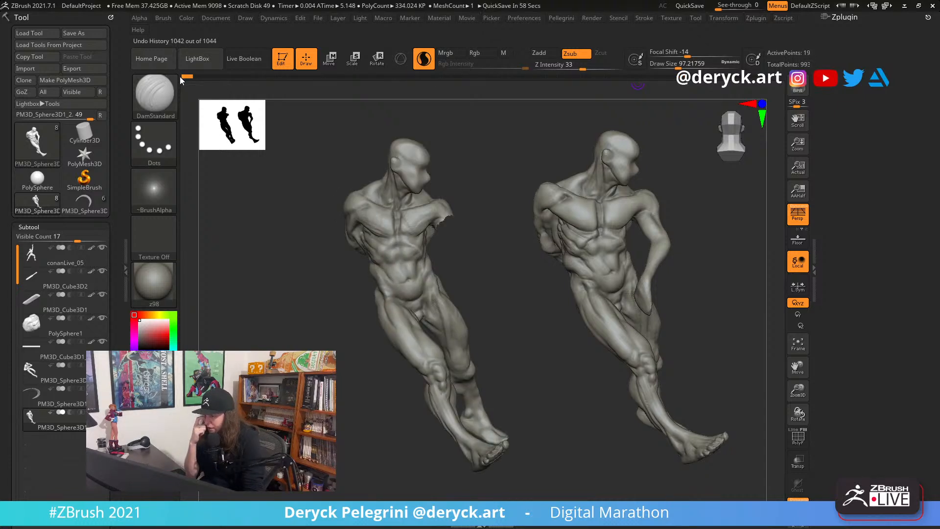
Scrub the undo history between early and latest states to compare the figure with its canvas snapshot
{"action": "mouse_move", "coordinate": [292, 286]}
{"action": "left_mouse_down"}
{"action": "mouse_move", "coordinate": [357, 278]}
{"action": "mouse_move", "coordinate": [327, 274]}
{"action": "mouse_move", "coordinate": [299, 288]}
{"action": "left_mouse_up"}
{"action": "left_click_drag", "start_coordinate": [192, 77], "coordinate": [185, 81]}
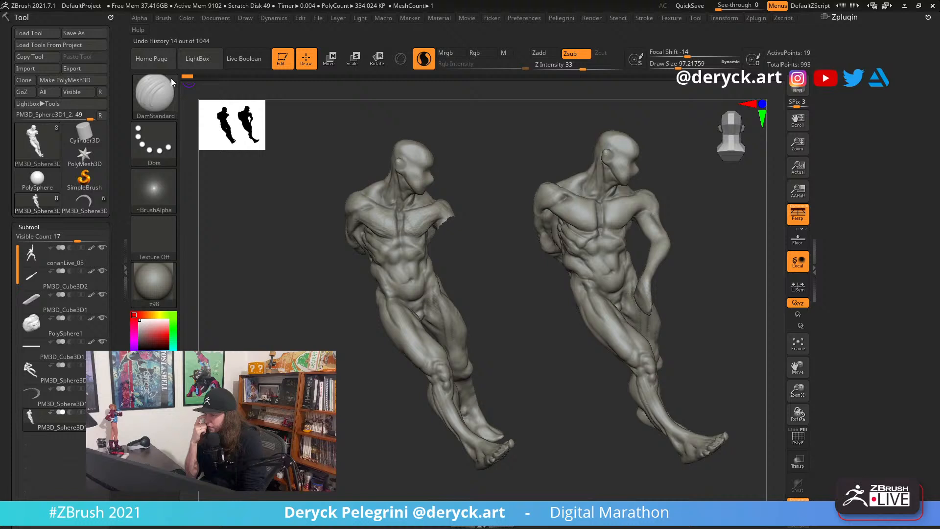
{"action": "left_click_drag", "start_coordinate": [306, 296], "coordinate": [214, 156]}
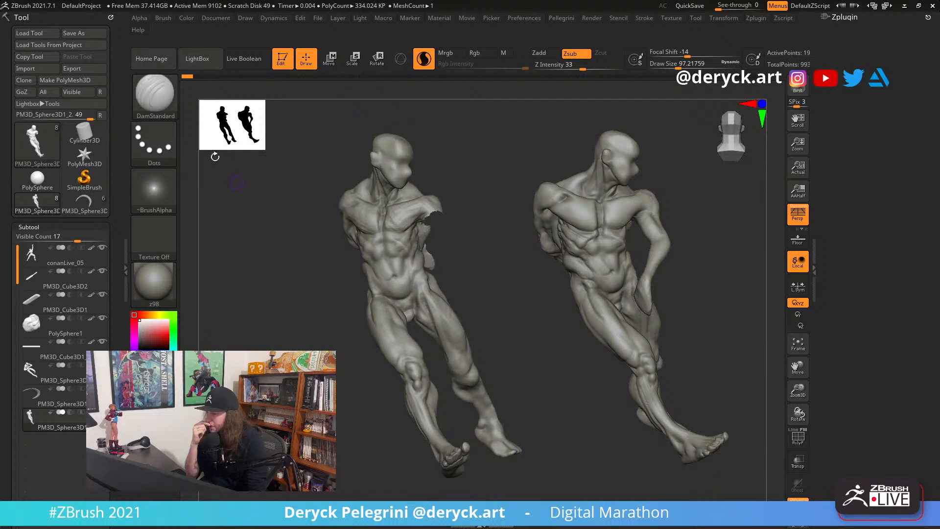
{"action": "left_click", "coordinate": [234, 76]}
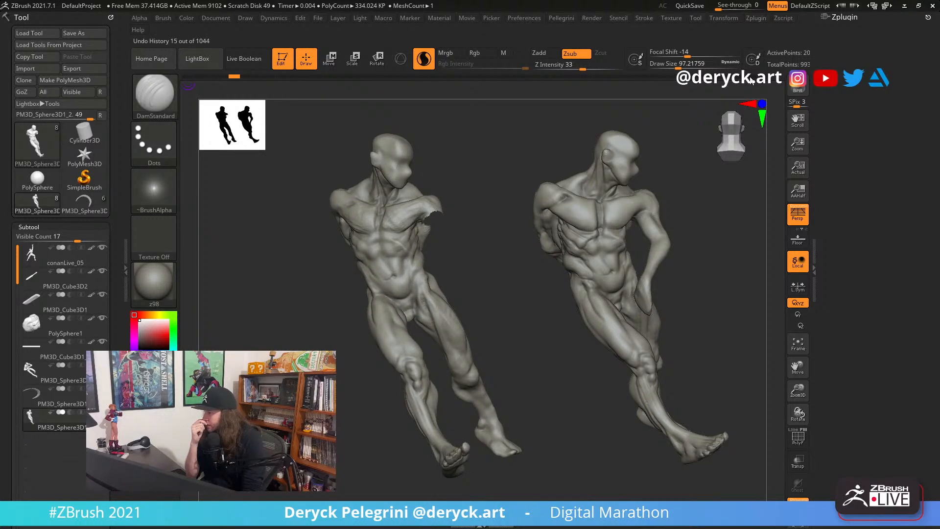
{"action": "left_click", "coordinate": [775, 78]}
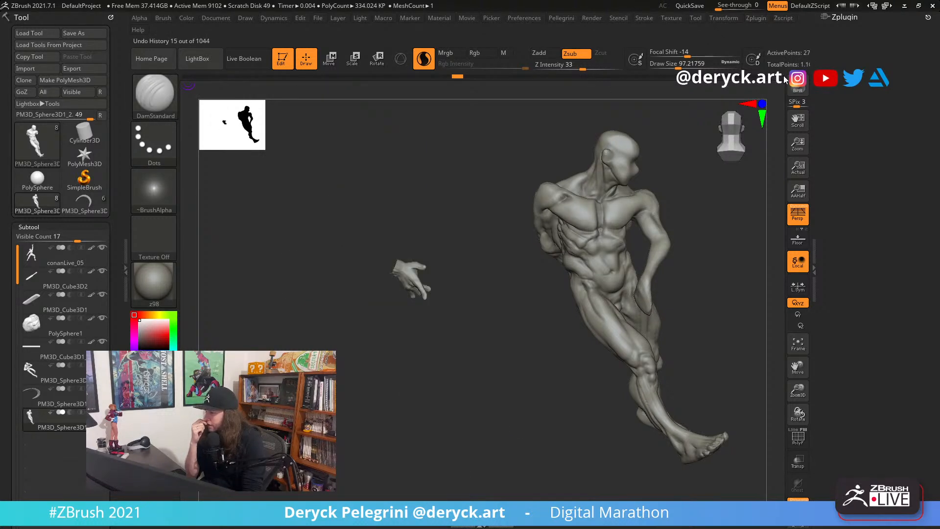
{"action": "left_click", "coordinate": [787, 78]}
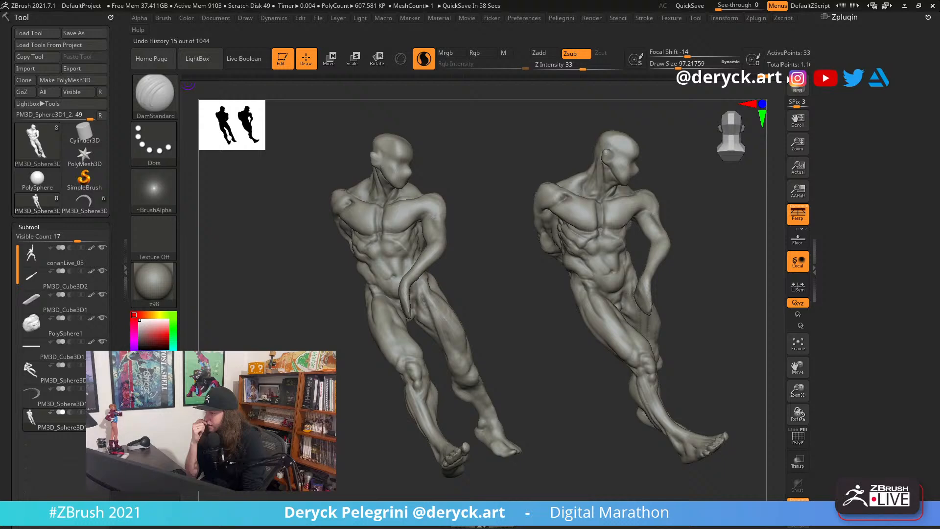
{"action": "left_click_drag", "start_coordinate": [303, 294], "coordinate": [391, 293]}
Place a canvas snapshot of the earlier tool's rough body subtool, and bring back the current figure beside it
{"action": "left_click", "coordinate": [58, 202]}
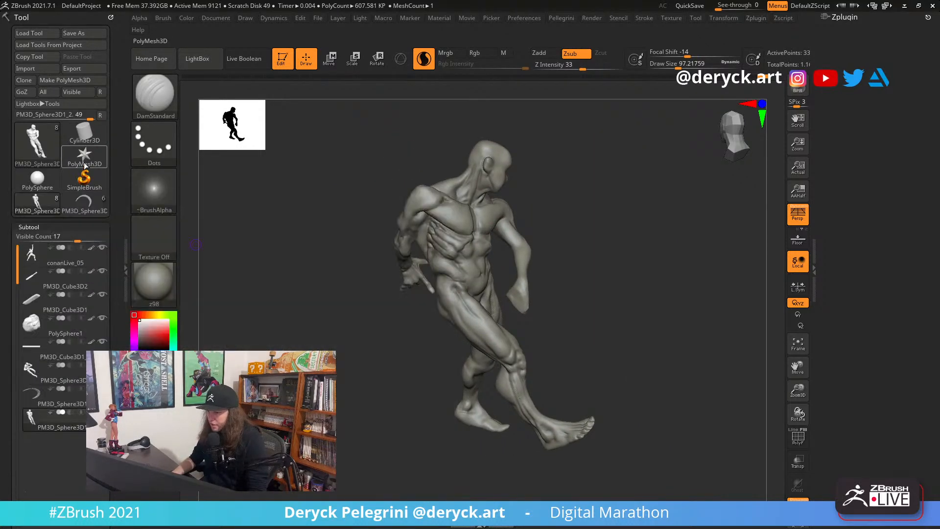
{"action": "left_click", "coordinate": [85, 201]}
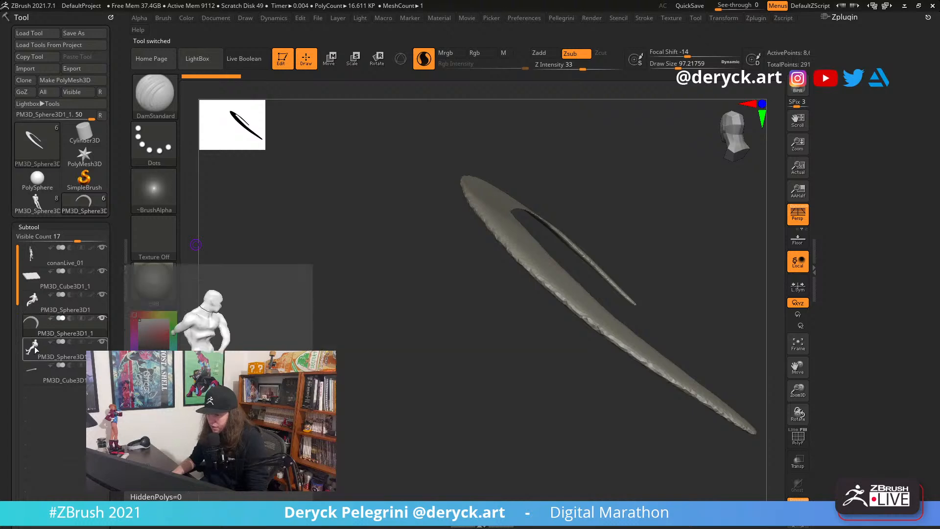
{"action": "left_click", "coordinate": [36, 354]}
{"action": "mouse_move", "coordinate": [357, 300]}
{"action": "left_mouse_down"}
{"action": "mouse_move", "coordinate": [315, 315]}
{"action": "mouse_move", "coordinate": [335, 312]}
{"action": "mouse_move", "coordinate": [298, 300]}
{"action": "mouse_move", "coordinate": [390, 316]}
{"action": "mouse_move", "coordinate": [361, 321]}
{"action": "mouse_move", "coordinate": [463, 312]}
{"action": "mouse_move", "coordinate": [434, 329]}
{"action": "mouse_move", "coordinate": [447, 327]}
{"action": "left_mouse_up"}
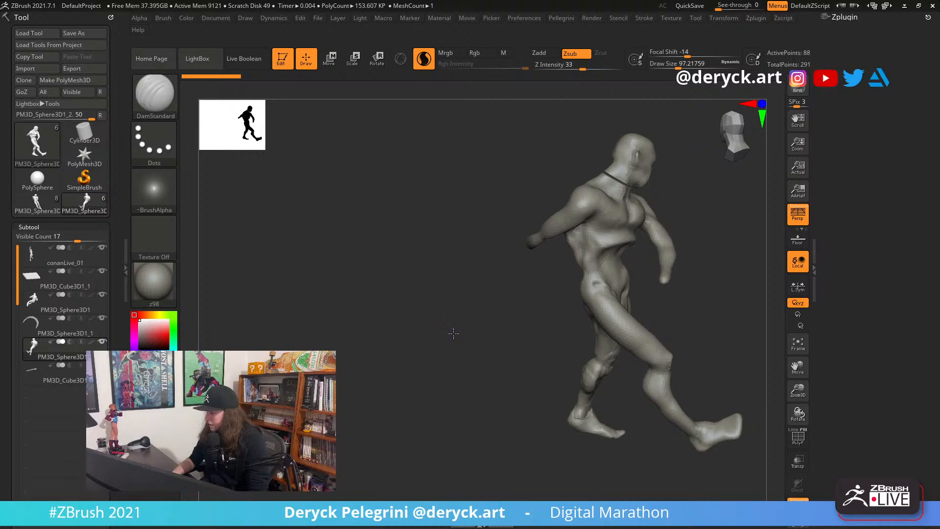
{"action": "key", "text": "shift"}
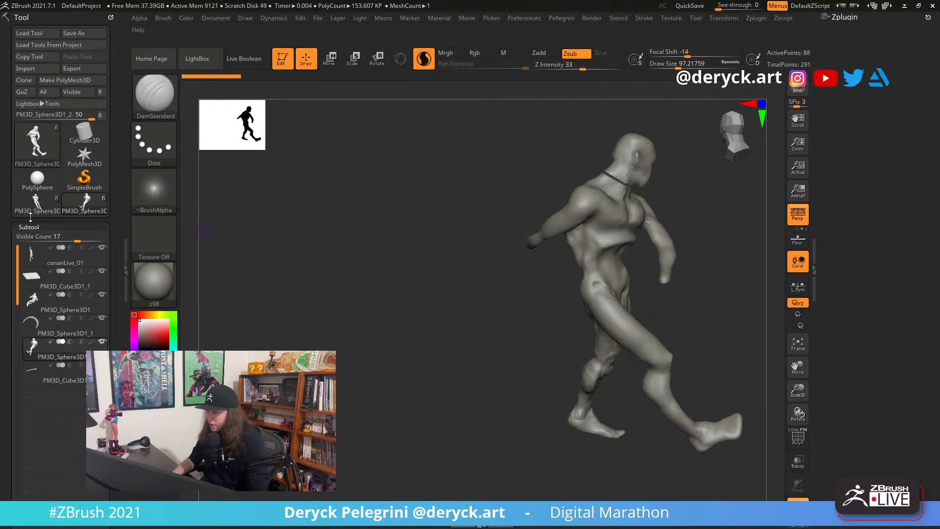
{"action": "left_click", "coordinate": [45, 208]}
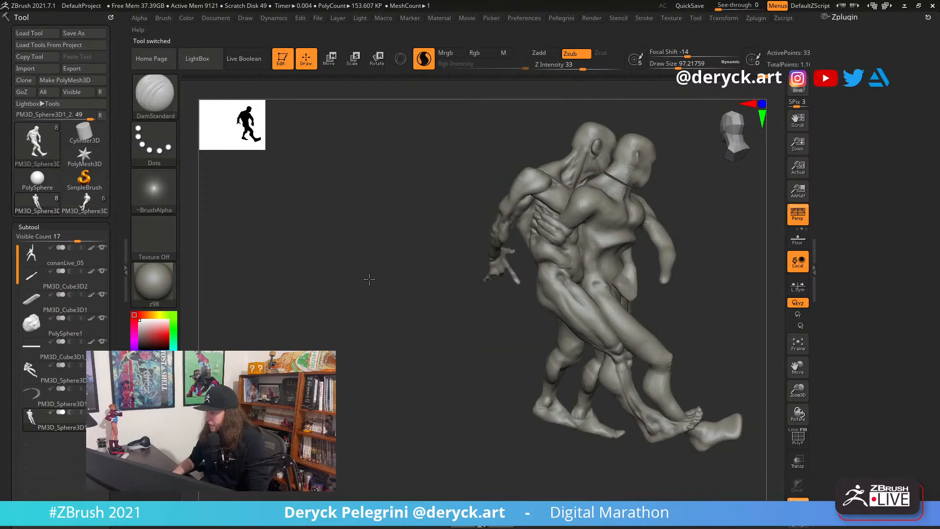
{"action": "left_click_drag", "start_coordinate": [411, 287], "coordinate": [189, 283], "text": "alt"}
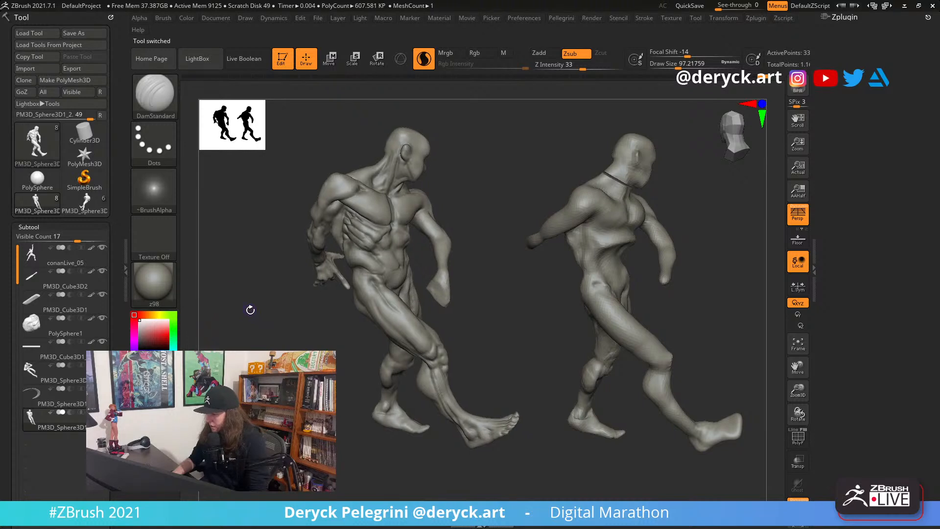
Set up ClayBuildup at a draw size of about 212 for the back, and undo the trial strokes beside the spine
{"action": "left_click_drag", "start_coordinate": [269, 319], "coordinate": [331, 293]}
{"action": "left_click_drag", "start_coordinate": [386, 244], "coordinate": [367, 270]}
{"action": "key", "text": "shift"}
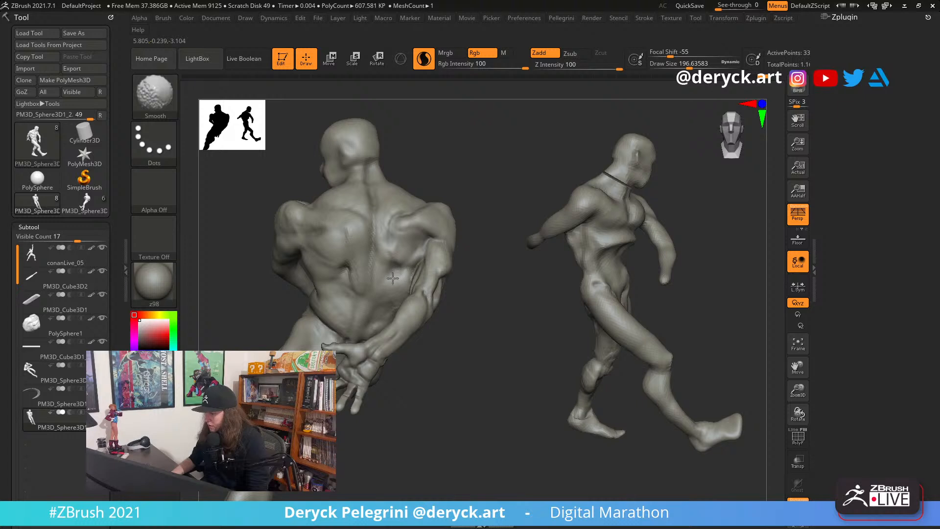
{"action": "left_click_drag", "start_coordinate": [482, 285], "coordinate": [477, 313], "text": "alt"}
{"action": "key", "text": "b"}
{"action": "key", "text": "c"}
{"action": "key", "text": "b"}
{"action": "left_click_drag", "start_coordinate": [398, 273], "coordinate": [384, 277], "text": "shift"}
{"action": "key", "text": "s"}
{"action": "left_click", "coordinate": [384, 278]}
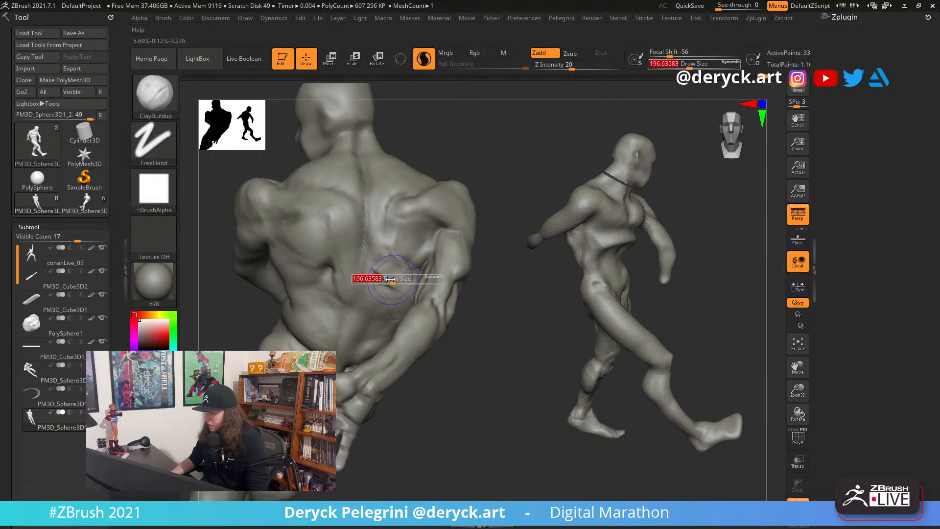
{"action": "key", "text": "ctrl+z"}
{"action": "key", "text": "s"}
{"action": "left_click", "coordinate": [378, 281]}
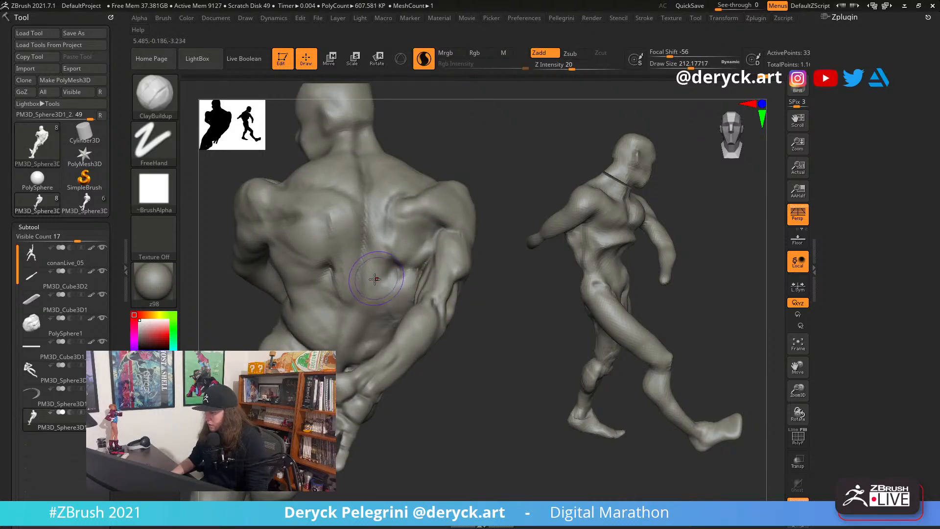
{"action": "key", "text": "ctrl+z"}
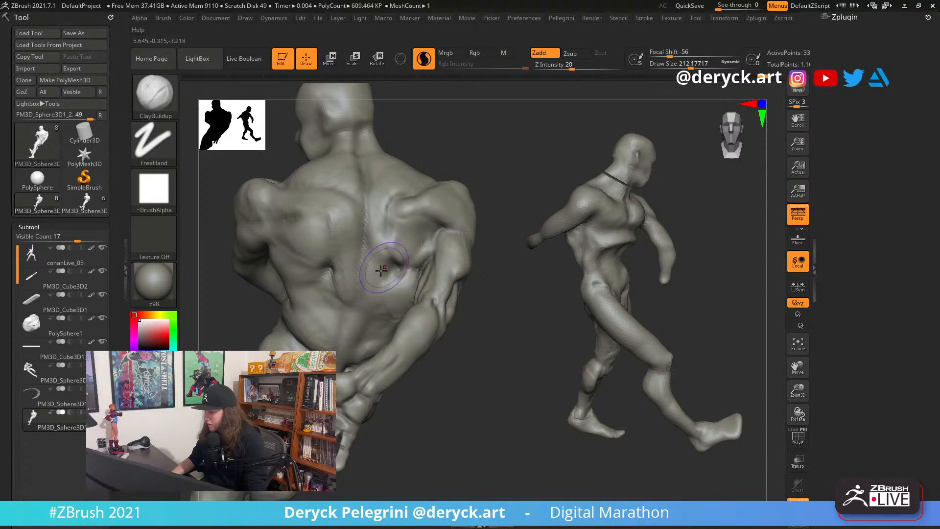
With Sculptris Pro off, build up the muscle below the right shoulder blade with ClayBuildup and carve around it with DamStandard
{"action": "left_click", "coordinate": [424, 59]}
{"action": "left_click_drag", "start_coordinate": [389, 280], "coordinate": [423, 270]}
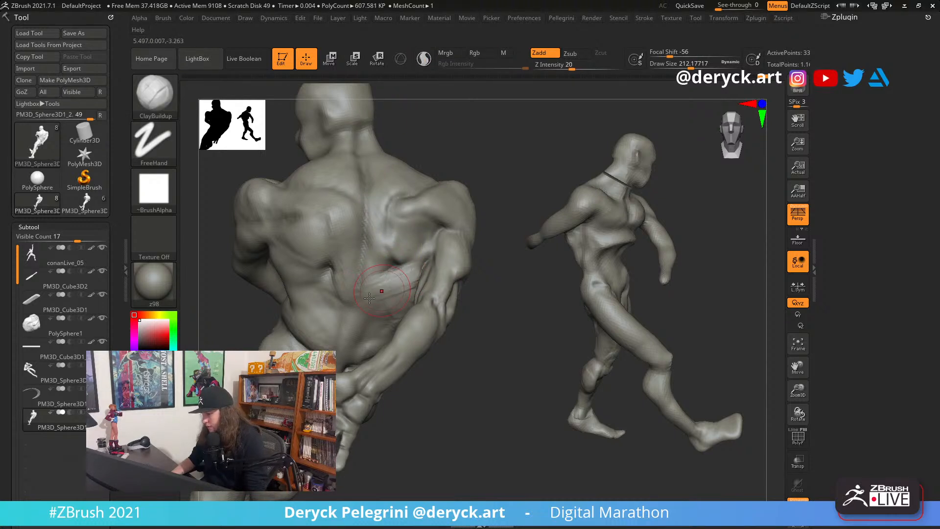
{"action": "key", "text": "b"}
{"action": "key", "text": "d"}
{"action": "key", "text": "s"}
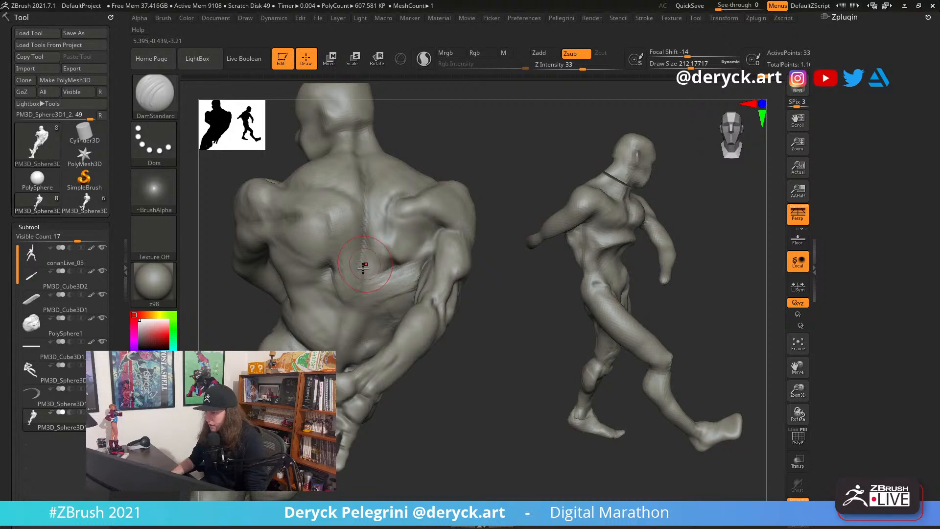
{"action": "left_click_drag", "start_coordinate": [363, 266], "coordinate": [366, 239]}
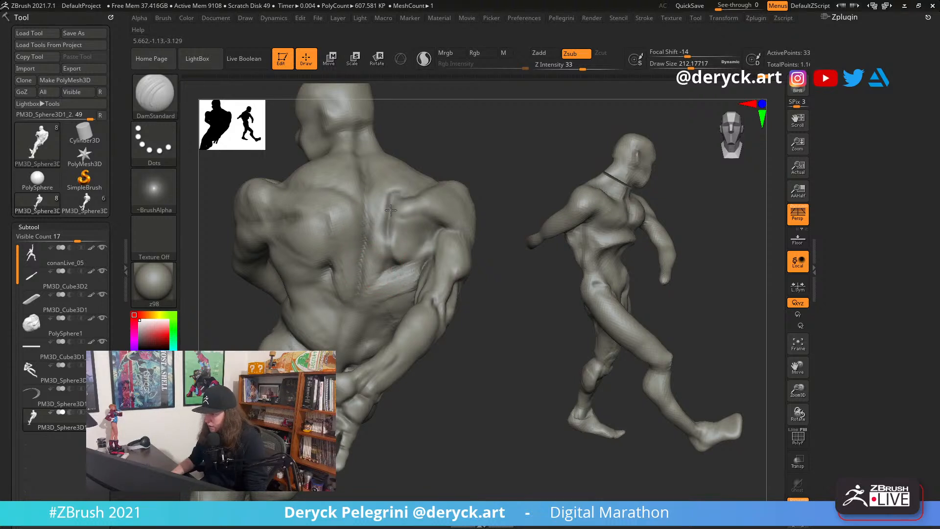
Build up the trapezius from the neck toward both shoulders with ClayBuildup strokes
{"action": "left_click_drag", "start_coordinate": [437, 148], "coordinate": [427, 172]}
{"action": "key", "text": "b"}
{"action": "key", "text": "c"}
{"action": "key", "text": "b"}
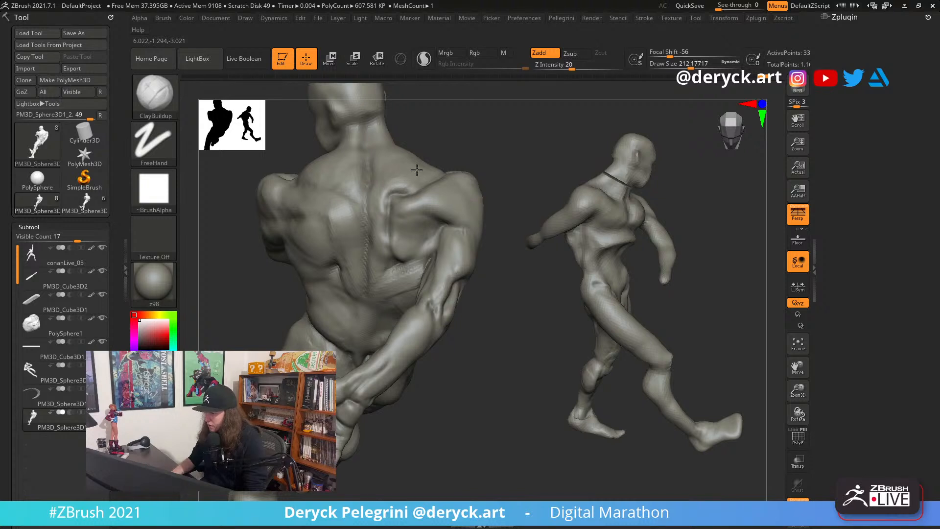
{"action": "left_click_drag", "start_coordinate": [444, 134], "coordinate": [445, 186], "text": "alt"}
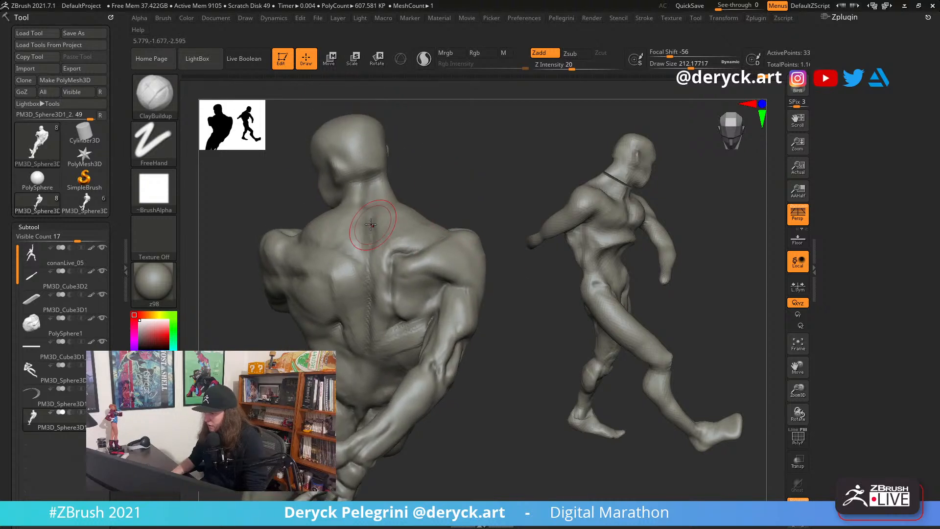
{"action": "mouse_move", "coordinate": [372, 224]}
{"action": "left_mouse_down"}
{"action": "mouse_move", "coordinate": [415, 238]}
{"action": "mouse_move", "coordinate": [388, 202]}
{"action": "mouse_move", "coordinate": [343, 225]}
{"action": "left_mouse_up"}
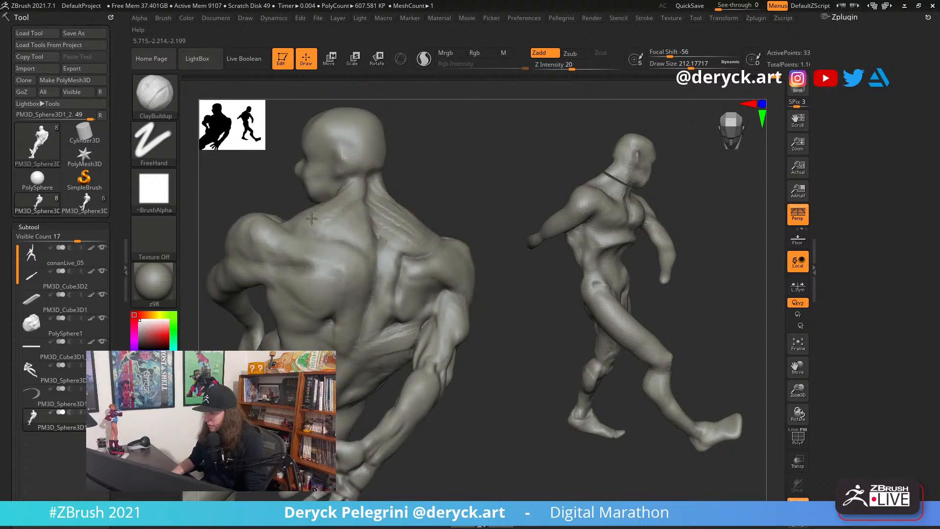
{"action": "left_click_drag", "start_coordinate": [360, 196], "coordinate": [292, 217]}
{"action": "left_click_drag", "start_coordinate": [358, 200], "coordinate": [353, 207]}
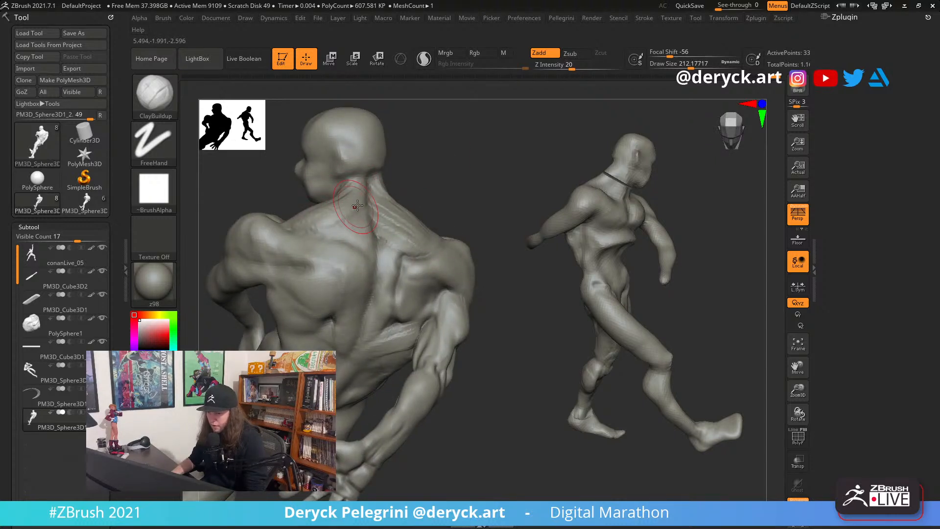
{"action": "mouse_move", "coordinate": [425, 195]}
{"action": "left_mouse_down"}
{"action": "mouse_move", "coordinate": [387, 193]}
{"action": "mouse_move", "coordinate": [351, 230]}
{"action": "left_mouse_up"}
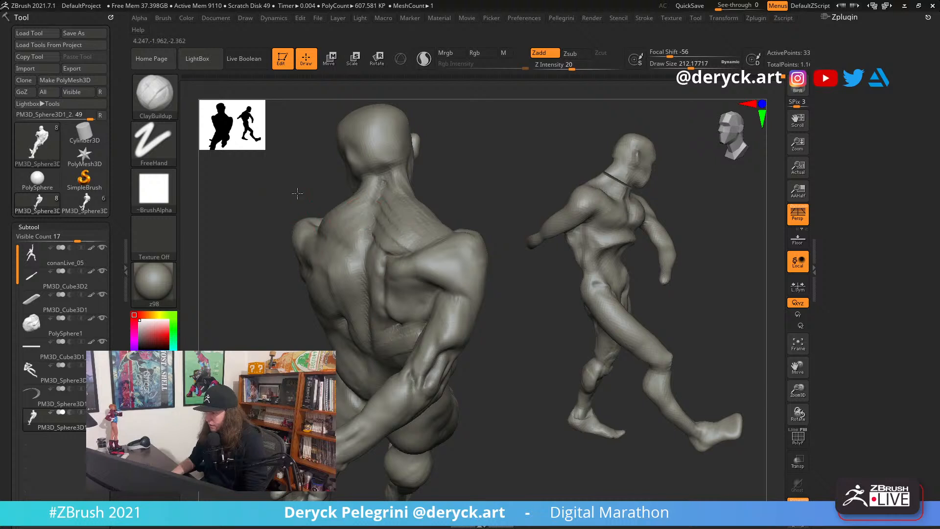
Smooth the left shoulder blade and carve its inner edge with DamStandard at a draw size of about 167
{"action": "key", "text": "b"}
{"action": "key", "text": "d"}
{"action": "key", "text": "s"}
{"action": "mouse_move", "coordinate": [297, 193]}
{"action": "left_mouse_down"}
{"action": "mouse_move", "coordinate": [333, 196]}
{"action": "mouse_move", "coordinate": [279, 211]}
{"action": "left_mouse_up"}
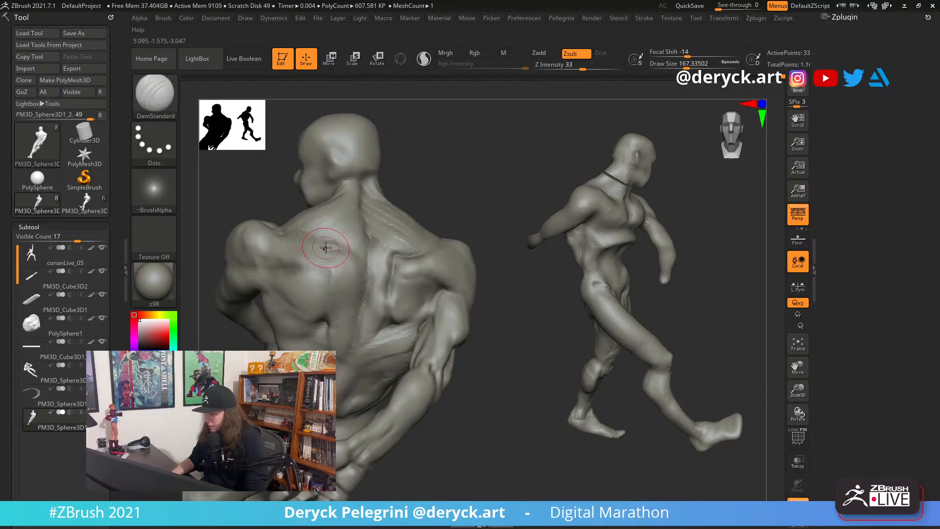
{"action": "left_click_drag", "start_coordinate": [326, 247], "coordinate": [313, 252], "text": "shift"}
{"action": "left_click_drag", "start_coordinate": [269, 210], "coordinate": [257, 217]}
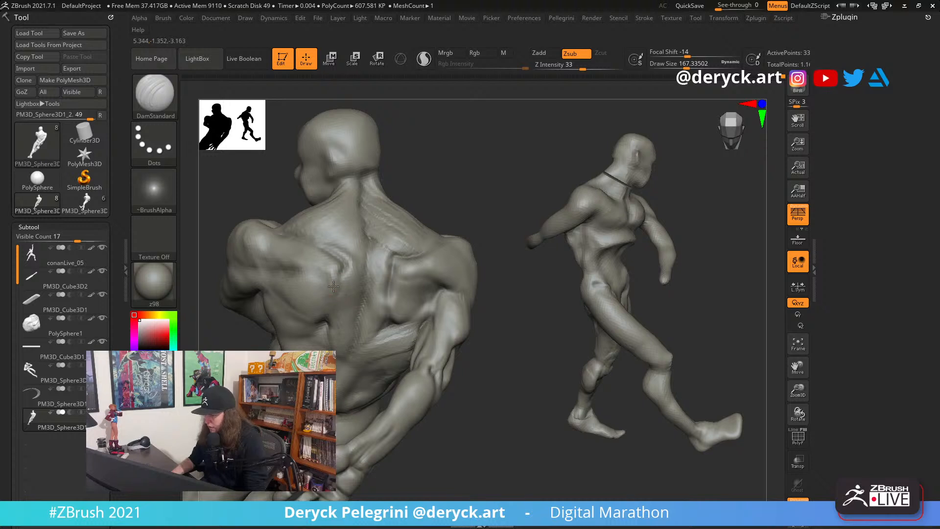
{"action": "left_click_drag", "start_coordinate": [282, 213], "coordinate": [265, 156]}
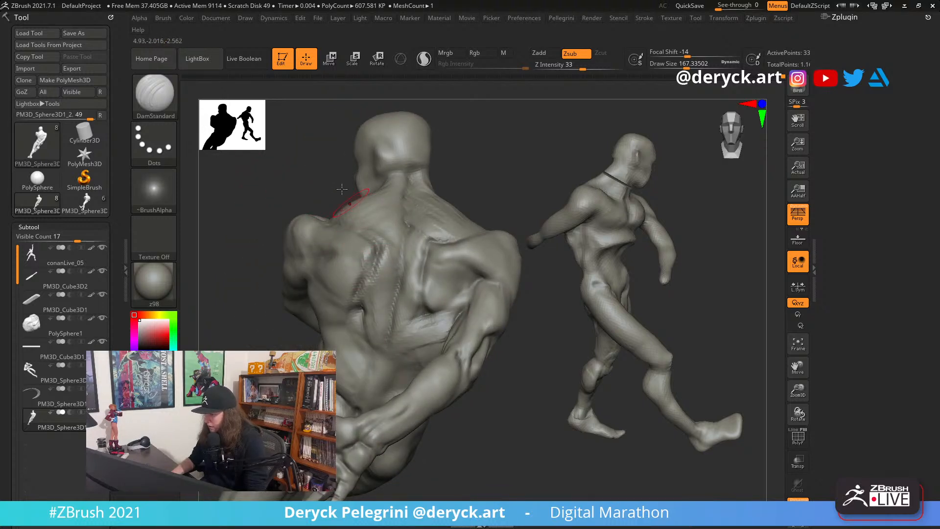
Add ClayBuildup volume between the left shoulder blade and the spine, and define it with DamStandard at a draw size of about 207
{"action": "left_click_drag", "start_coordinate": [340, 185], "coordinate": [337, 163]}
{"action": "key", "text": "b"}
{"action": "key", "text": "c"}
{"action": "key", "text": "b"}
{"action": "mouse_move", "coordinate": [370, 237]}
{"action": "left_mouse_down"}
{"action": "mouse_move", "coordinate": [381, 222]}
{"action": "mouse_move", "coordinate": [402, 239]}
{"action": "left_mouse_up"}
{"action": "key", "text": "b"}
{"action": "key", "text": "d"}
{"action": "key", "text": "s"}
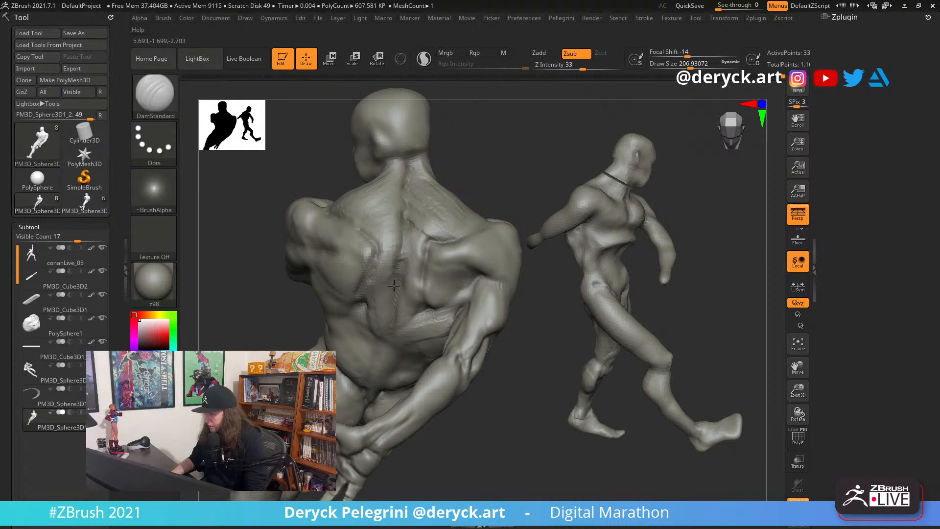
Adjust the back of the neck's profile with the Move brush, and smooth the muscles across the upper and middle back
{"action": "left_click_drag", "start_coordinate": [321, 182], "coordinate": [410, 169]}
{"action": "mouse_move", "coordinate": [410, 169]}
{"action": "left_mouse_down"}
{"action": "mouse_move", "coordinate": [405, 209]}
{"action": "mouse_move", "coordinate": [420, 235]}
{"action": "mouse_move", "coordinate": [329, 243]}
{"action": "mouse_move", "coordinate": [354, 214]}
{"action": "mouse_move", "coordinate": [424, 218]}
{"action": "left_mouse_up"}
{"action": "key", "text": "b"}
{"action": "key", "text": "m"}
{"action": "key", "text": "v"}
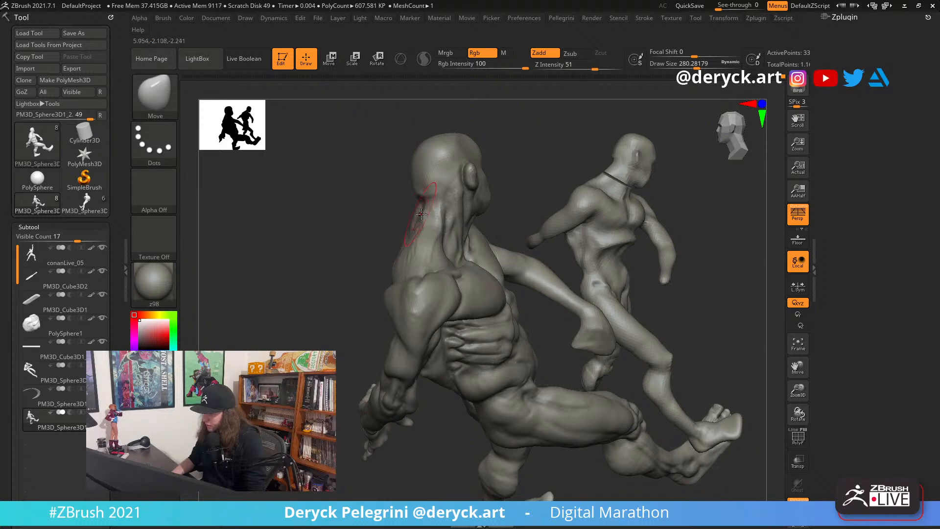
{"action": "mouse_move", "coordinate": [392, 212]}
{"action": "left_mouse_down"}
{"action": "mouse_move", "coordinate": [367, 206]}
{"action": "mouse_move", "coordinate": [458, 188]}
{"action": "mouse_move", "coordinate": [451, 195]}
{"action": "left_mouse_up"}
{"action": "left_click_drag", "start_coordinate": [409, 255], "coordinate": [419, 256], "text": "shift"}
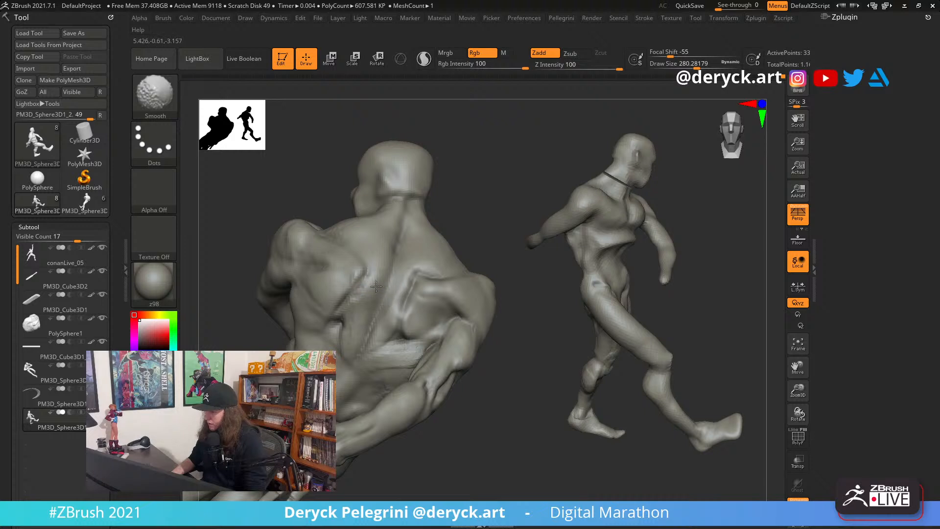
{"action": "left_click_drag", "start_coordinate": [387, 337], "coordinate": [407, 329], "text": "shift"}
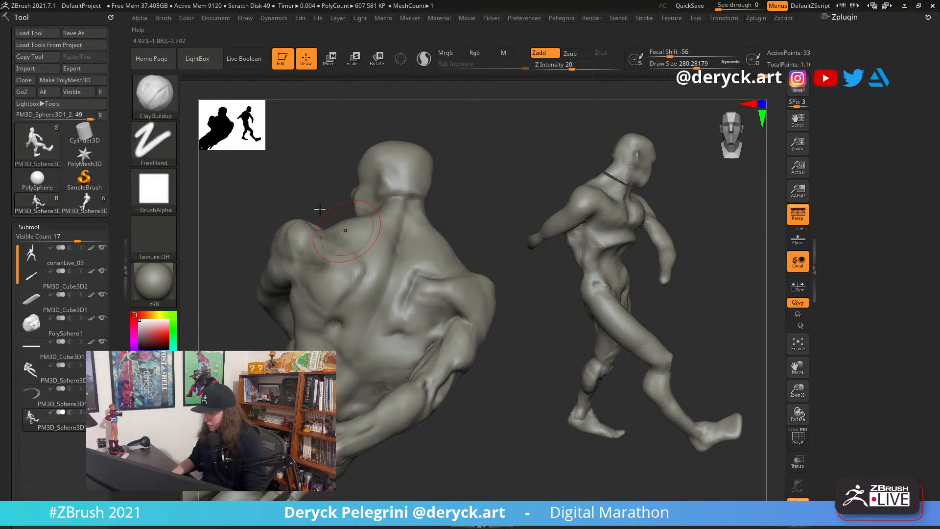
Reshape the contour of the upper back behind the left shoulder with the Move brush
{"action": "mouse_move", "coordinate": [319, 176]}
{"action": "left_mouse_down"}
{"action": "mouse_move", "coordinate": [308, 214]}
{"action": "mouse_move", "coordinate": [262, 196]}
{"action": "mouse_move", "coordinate": [300, 213]}
{"action": "mouse_move", "coordinate": [294, 236]}
{"action": "mouse_move", "coordinate": [327, 262]}
{"action": "left_mouse_up"}
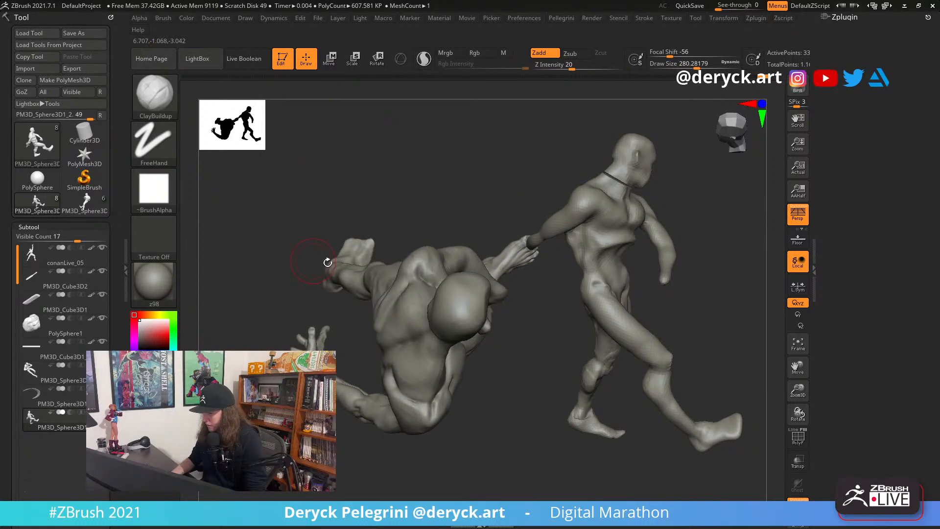
{"action": "key", "text": "b"}
{"action": "key", "text": "m"}
{"action": "key", "text": "v"}
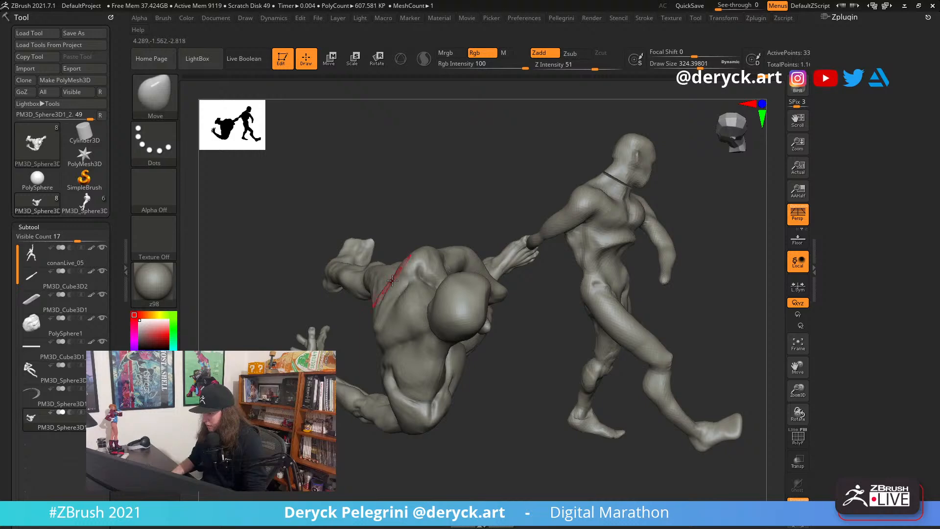
{"action": "left_click_drag", "start_coordinate": [374, 211], "coordinate": [343, 230]}
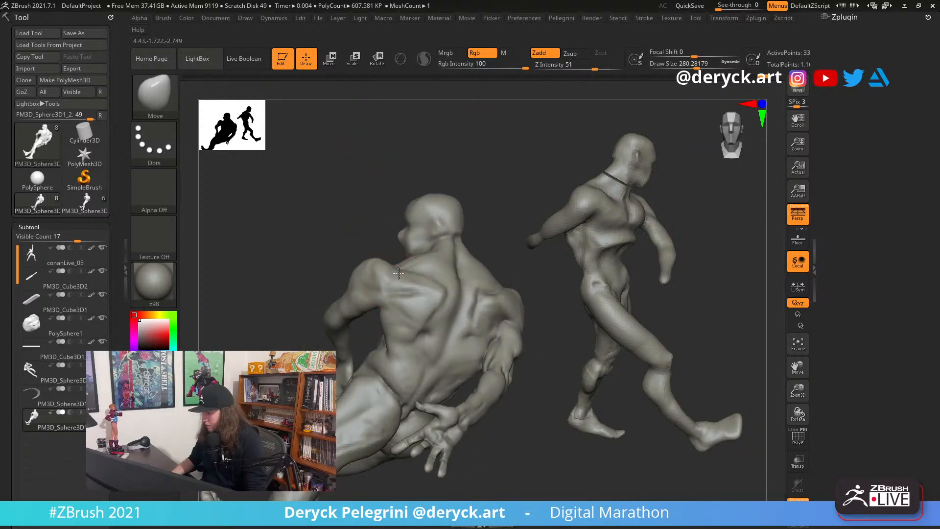
{"action": "mouse_move", "coordinate": [382, 271]}
{"action": "left_mouse_down"}
{"action": "mouse_move", "coordinate": [430, 245]}
{"action": "mouse_move", "coordinate": [416, 258]}
{"action": "mouse_move", "coordinate": [419, 272]}
{"action": "mouse_move", "coordinate": [385, 285]}
{"action": "mouse_move", "coordinate": [418, 249]}
{"action": "mouse_move", "coordinate": [430, 193]}
{"action": "mouse_move", "coordinate": [425, 217]}
{"action": "left_mouse_up"}
Refine the top of the left shoulder beside the collarbone with the Move brush at a draw size of about 286
{"action": "key", "text": "b"}
{"action": "key", "text": "f"}
{"action": "key", "text": "a"}
{"action": "key", "text": "b"}
{"action": "key", "text": "m"}
{"action": "key", "text": "v"}
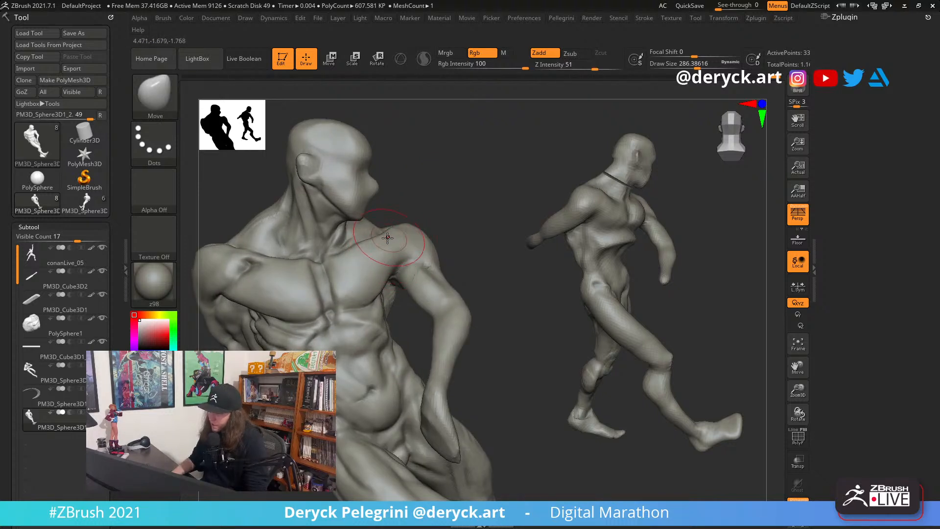
{"action": "key", "text": "shift"}
Smooth the glute and the back of the right thigh
{"action": "mouse_move", "coordinate": [413, 222]}
{"action": "left_mouse_down", "text": "alt"}
{"action": "mouse_move", "coordinate": [417, 196]}
{"action": "mouse_move", "coordinate": [470, 183]}
{"action": "mouse_move", "coordinate": [443, 179]}
{"action": "mouse_move", "coordinate": [431, 185]}
{"action": "mouse_move", "coordinate": [483, 183]}
{"action": "mouse_move", "coordinate": [455, 218]}
{"action": "mouse_move", "coordinate": [502, 197]}
{"action": "left_mouse_up", "text": "alt"}
{"action": "mouse_move", "coordinate": [288, 237]}
{"action": "left_mouse_down", "text": "alt"}
{"action": "mouse_move", "coordinate": [325, 269]}
{"action": "mouse_move", "coordinate": [338, 237]}
{"action": "left_mouse_up", "text": "alt"}
{"action": "left_click_drag", "start_coordinate": [444, 263], "coordinate": [426, 255], "text": "shift"}
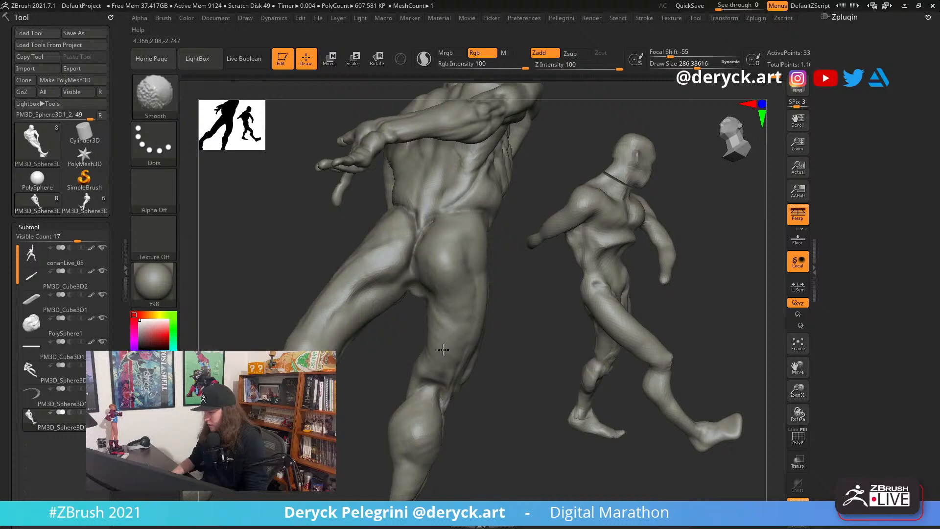
Smooth the left glute and the hip area around it at a draw size of about 286
{"action": "left_click_drag", "start_coordinate": [294, 236], "coordinate": [324, 220]}
{"action": "left_click_drag", "start_coordinate": [387, 223], "coordinate": [397, 236], "text": "shift"}
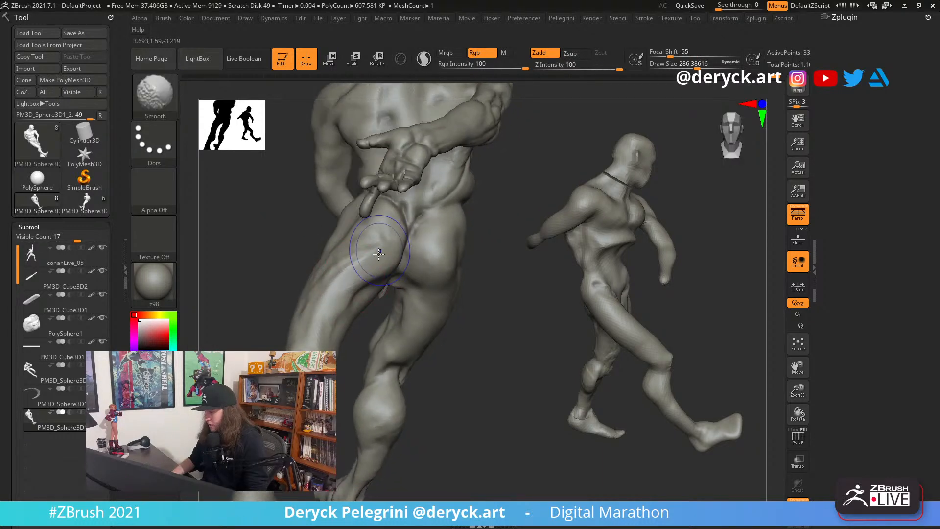
{"action": "left_click_drag", "start_coordinate": [477, 274], "coordinate": [583, 273]}
Enable Sculptris Pro and smooth the right knee and shin at a draw size of about 163
{"action": "left_click_drag", "start_coordinate": [289, 267], "coordinate": [323, 235], "text": "alt"}
{"action": "mouse_move", "coordinate": [450, 286]}
{"action": "left_mouse_down"}
{"action": "mouse_move", "coordinate": [479, 285]}
{"action": "mouse_move", "coordinate": [383, 295]}
{"action": "left_mouse_up"}
{"action": "left_click", "coordinate": [424, 59], "text": "shift"}
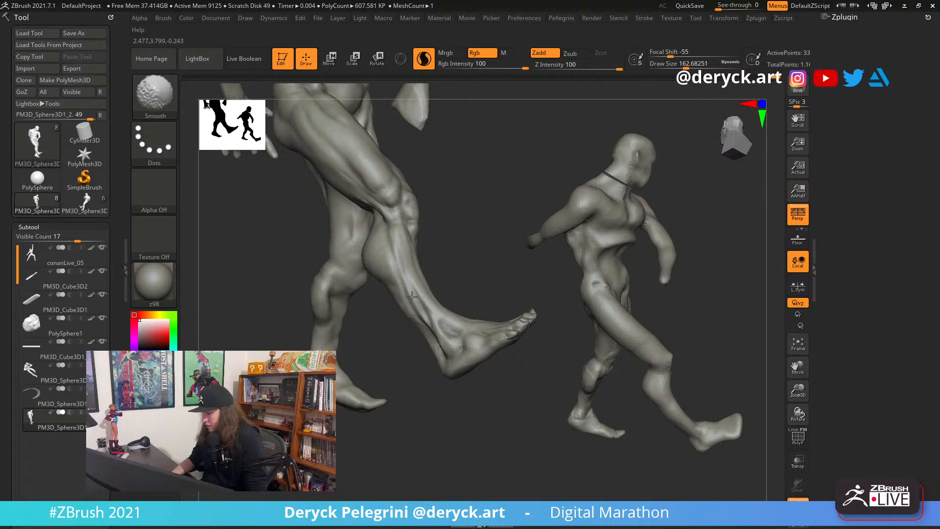
{"action": "left_click_drag", "start_coordinate": [476, 311], "coordinate": [422, 323]}
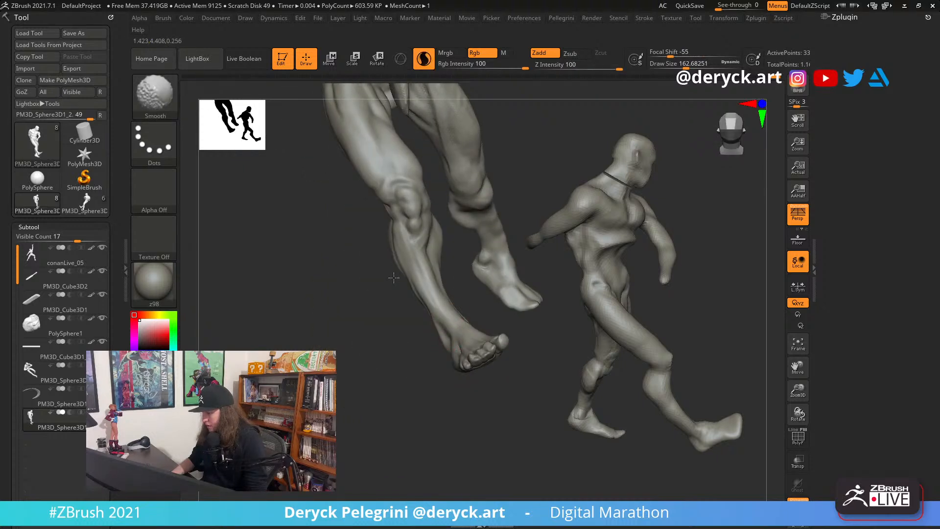
{"action": "mouse_move", "coordinate": [394, 277]}
{"action": "left_mouse_down"}
{"action": "mouse_move", "coordinate": [427, 252]}
{"action": "mouse_move", "coordinate": [406, 230]}
{"action": "left_mouse_up"}
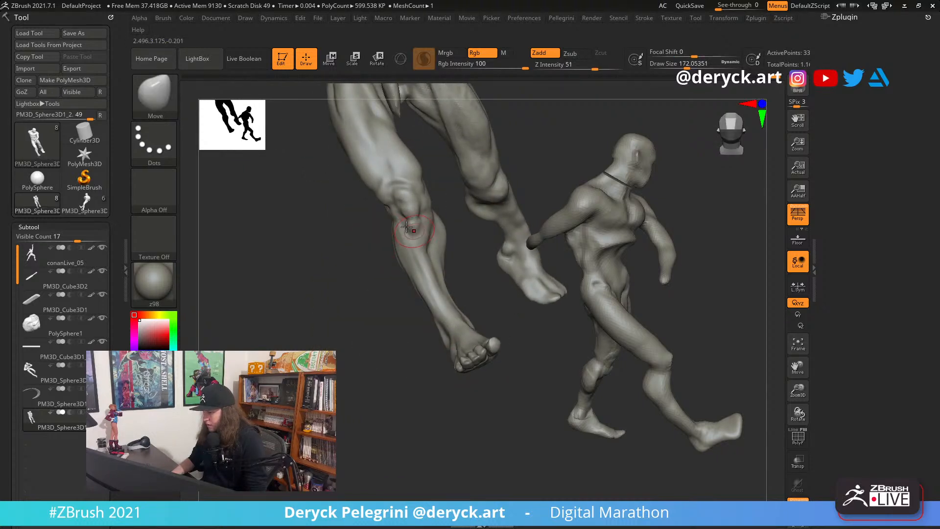
Build up and smooth the area just below the right knee with ClayBuildup at a draw size of about 212
{"action": "key", "text": "b"}
{"action": "key", "text": "c"}
{"action": "key", "text": "b"}
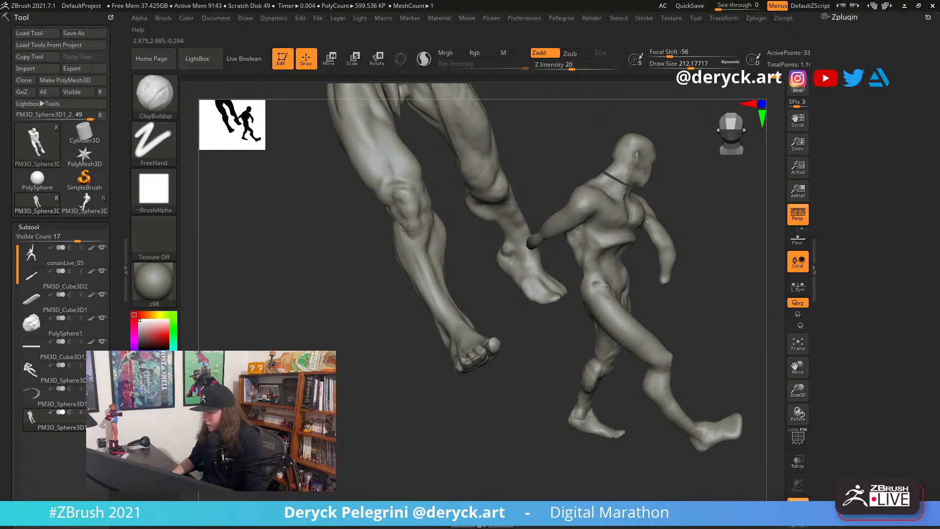
{"action": "mouse_move", "coordinate": [407, 231]}
{"action": "left_mouse_down", "text": "shift"}
{"action": "mouse_move", "coordinate": [398, 220]}
{"action": "mouse_move", "coordinate": [403, 229]}
{"action": "mouse_move", "coordinate": [387, 244]}
{"action": "left_mouse_up", "text": "shift"}
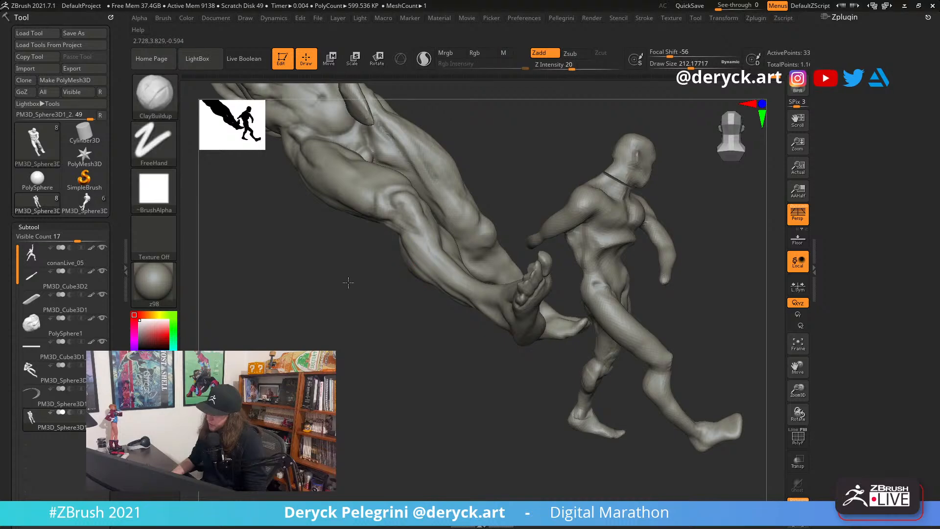
Reshape the outer contour of the right knee and lower thigh with the Move brush at a draw size of about 172
{"action": "mouse_move", "coordinate": [294, 233]}
{"action": "left_mouse_down"}
{"action": "mouse_move", "coordinate": [289, 309]}
{"action": "mouse_move", "coordinate": [275, 312]}
{"action": "mouse_move", "coordinate": [279, 323]}
{"action": "mouse_move", "coordinate": [285, 274]}
{"action": "mouse_move", "coordinate": [286, 298]}
{"action": "left_mouse_up"}
{"action": "key", "text": "b"}
{"action": "key", "text": "m"}
{"action": "key", "text": "v"}
{"action": "key", "text": "s"}
{"action": "mouse_move", "coordinate": [408, 287]}
{"action": "left_mouse_down"}
{"action": "mouse_move", "coordinate": [405, 265]}
{"action": "mouse_move", "coordinate": [373, 302]}
{"action": "mouse_move", "coordinate": [385, 284]}
{"action": "left_mouse_up"}
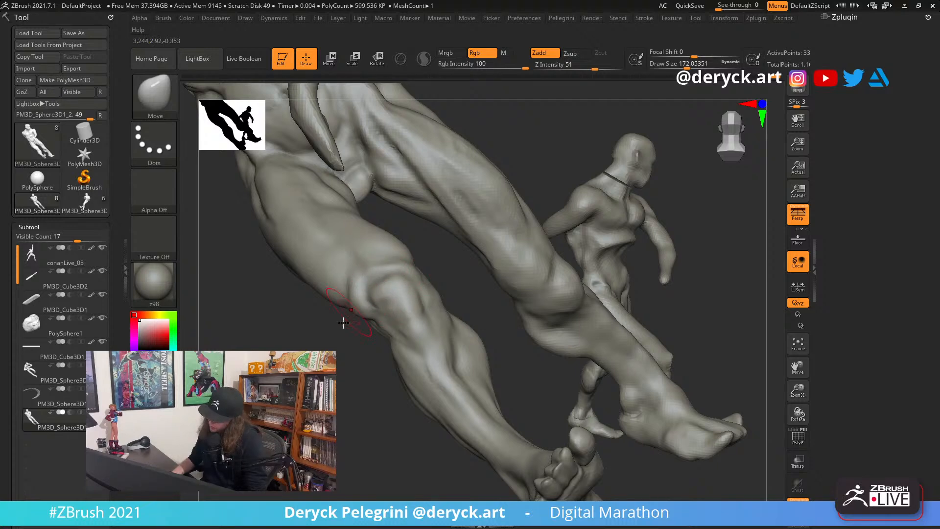
{"action": "left_click_drag", "start_coordinate": [344, 321], "coordinate": [410, 265]}
{"action": "key", "text": "shift"}
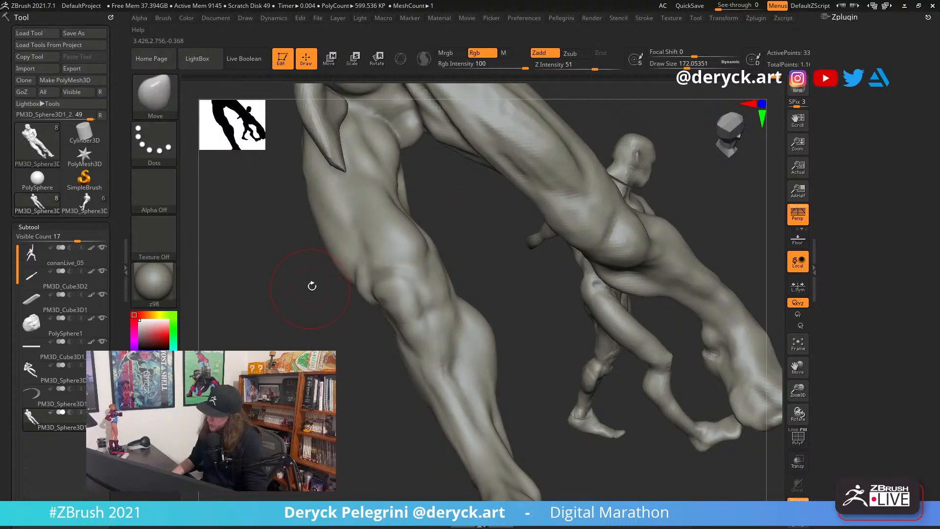
{"action": "key", "text": "f"}
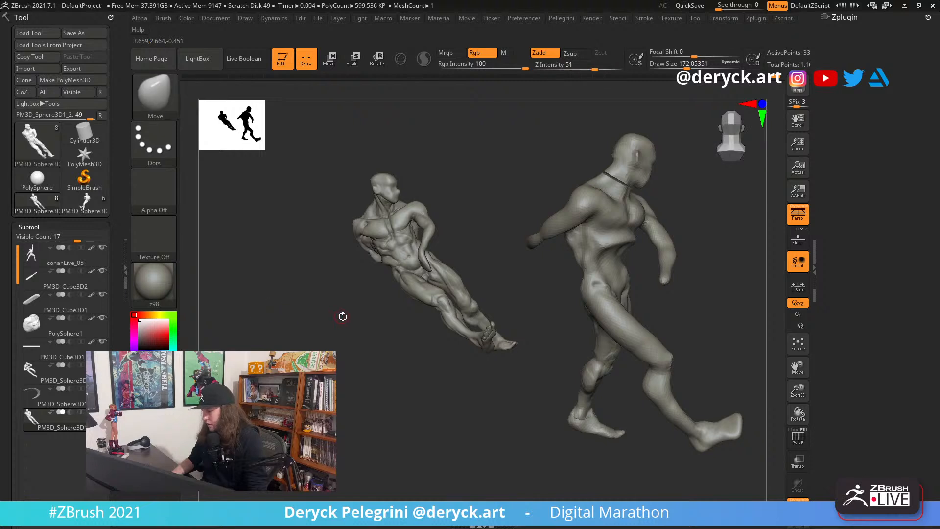
Define the lower edge of the right calf muscle with the DamStandard brush at a draw size of about 239
{"action": "mouse_move", "coordinate": [342, 315]}
{"action": "left_mouse_down"}
{"action": "mouse_move", "coordinate": [297, 326]}
{"action": "mouse_move", "coordinate": [485, 308]}
{"action": "mouse_move", "coordinate": [439, 255]}
{"action": "left_mouse_up"}
{"action": "key", "text": "shift"}
{"action": "left_click_drag", "start_coordinate": [419, 339], "coordinate": [413, 274]}
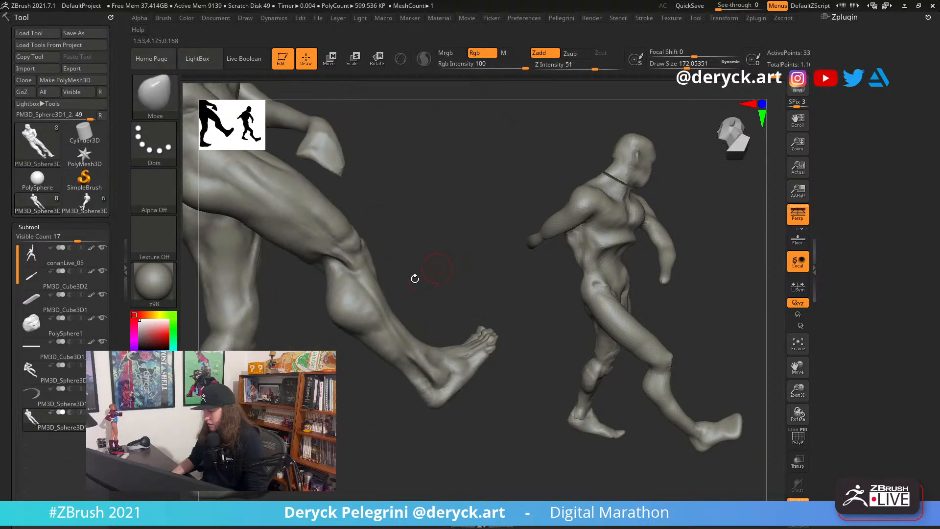
{"action": "mouse_move", "coordinate": [391, 367]}
{"action": "left_mouse_down", "text": "shift"}
{"action": "mouse_move", "coordinate": [392, 340]}
{"action": "mouse_move", "coordinate": [328, 224]}
{"action": "left_mouse_up", "text": "shift"}
{"action": "key", "text": "b"}
{"action": "key", "text": "d"}
{"action": "key", "text": "s"}
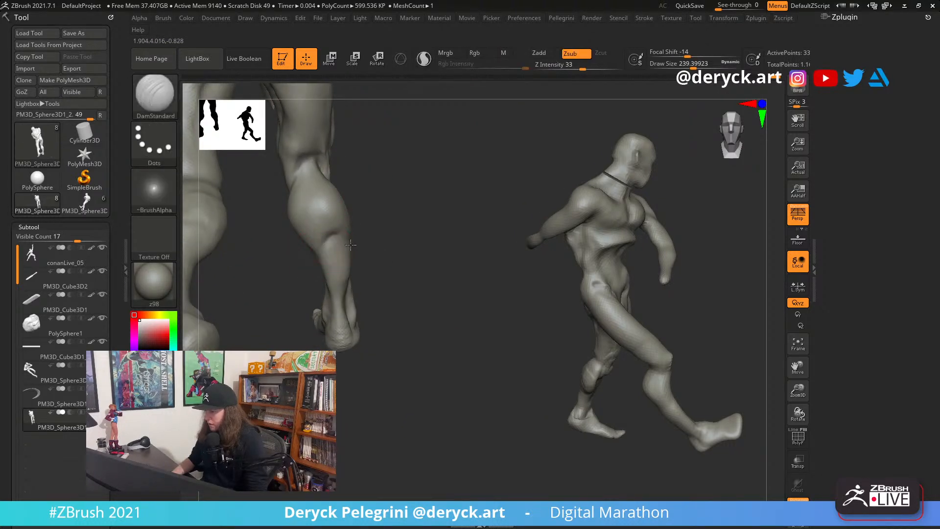
{"action": "left_click_drag", "start_coordinate": [388, 220], "coordinate": [324, 215]}
Flatten the back of the right calf at a draw size of about 280, and build up and smooth the area behind the knee
{"action": "key", "text": "b"}
{"action": "key", "text": "f"}
{"action": "key", "text": "l"}
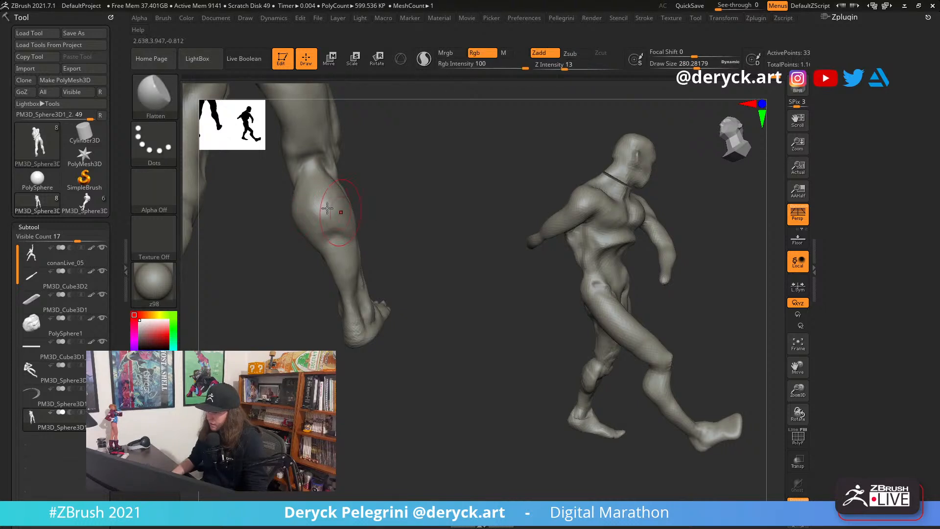
{"action": "key", "text": "b"}
{"action": "key", "text": "c"}
{"action": "key", "text": "b"}
{"action": "key", "text": "shift"}
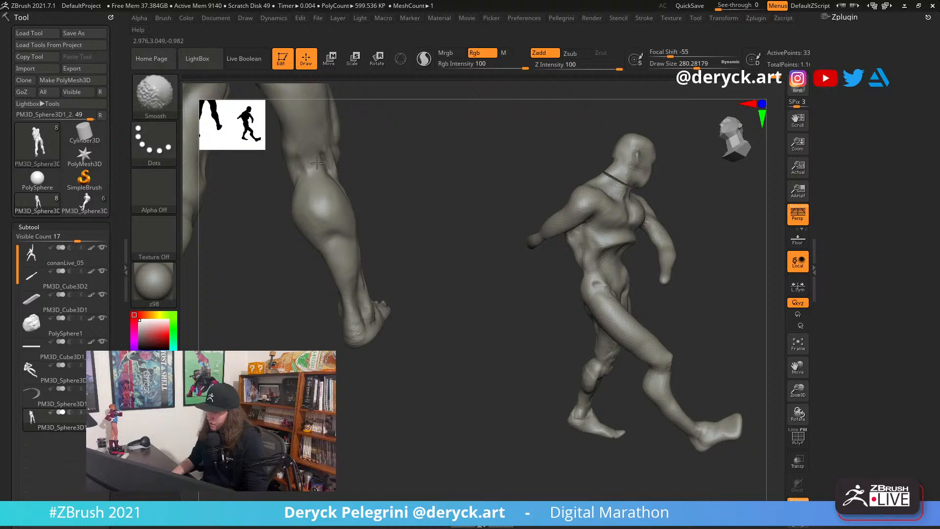
Adjust the profile behind the right knee with the Move brush at a draw size of about 324
{"action": "left_click_drag", "start_coordinate": [388, 176], "coordinate": [401, 212]}
{"action": "key", "text": "b"}
{"action": "key", "text": "m"}
{"action": "key", "text": "v"}
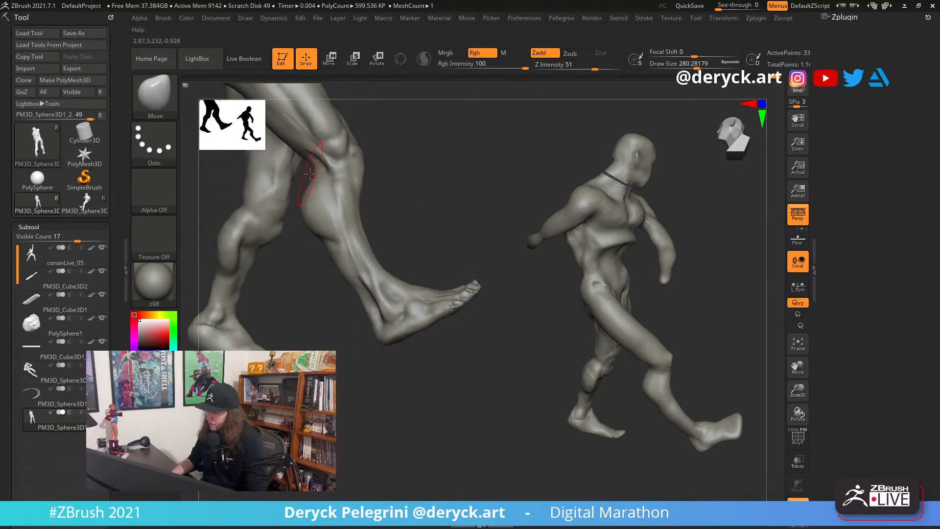
{"action": "key", "text": "]"}
{"action": "left_click_drag", "start_coordinate": [321, 160], "coordinate": [318, 164]}
Build up the back of the right knee with ClayBuildup at a draw size of about 262, and smooth it into the thigh
{"action": "left_click_drag", "start_coordinate": [384, 159], "coordinate": [420, 153]}
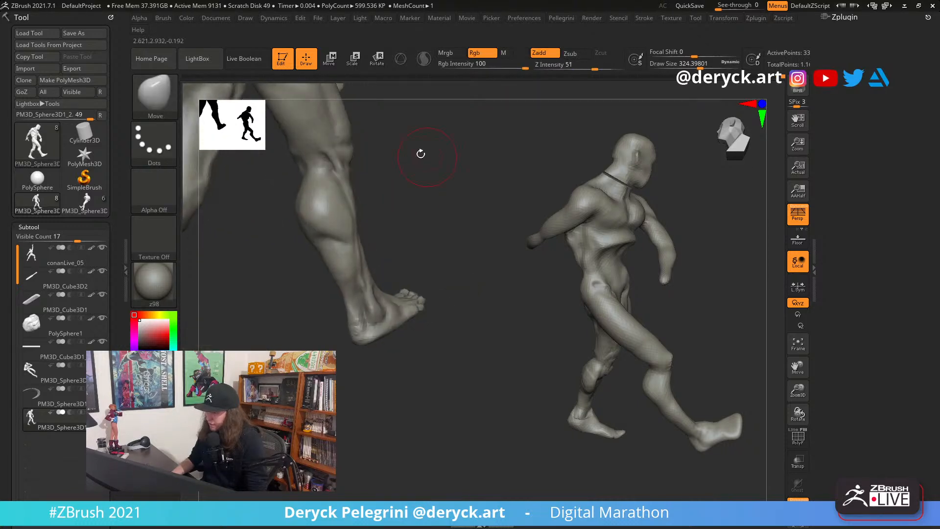
{"action": "key", "text": "b"}
{"action": "key", "text": "c"}
{"action": "key", "text": "b"}
{"action": "key", "text": "s"}
{"action": "left_click_drag", "start_coordinate": [316, 169], "coordinate": [313, 169]}
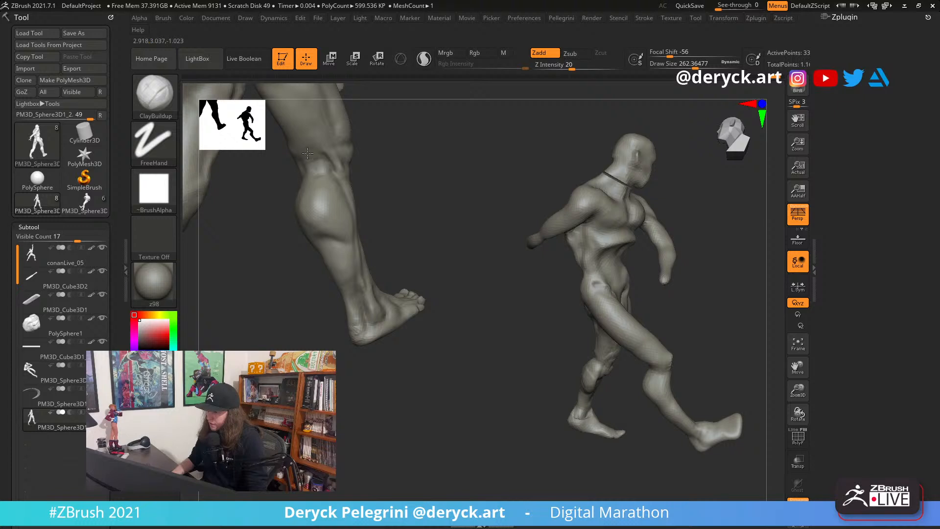
{"action": "key", "text": "shift"}
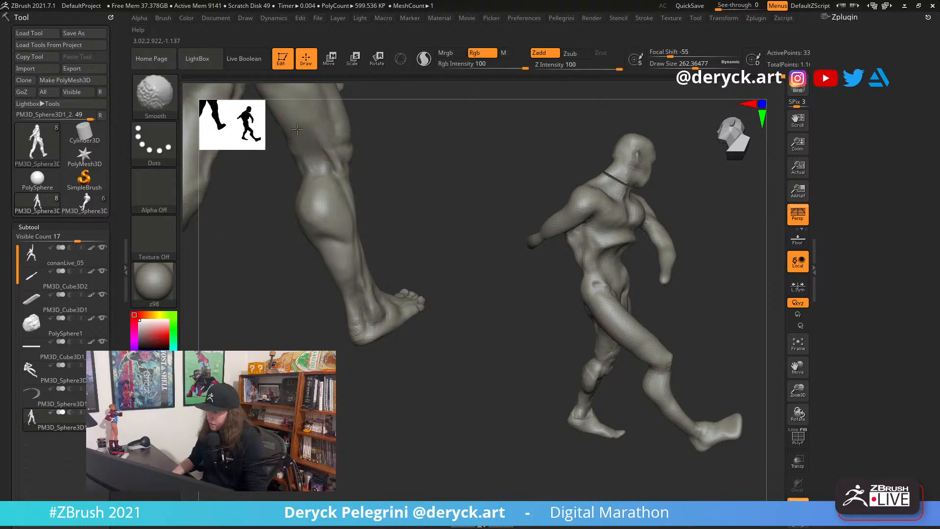
Build up the right hamstring with ClayBuildup at a draw size of about 338, and smooth it towards the hip
{"action": "mouse_move", "coordinate": [377, 152]}
{"action": "left_mouse_down"}
{"action": "mouse_move", "coordinate": [449, 226]}
{"action": "mouse_move", "coordinate": [391, 241]}
{"action": "left_mouse_up"}
{"action": "key", "text": "s"}
{"action": "left_click_drag", "start_coordinate": [421, 240], "coordinate": [390, 232]}
{"action": "key", "text": "ctrl+z"}
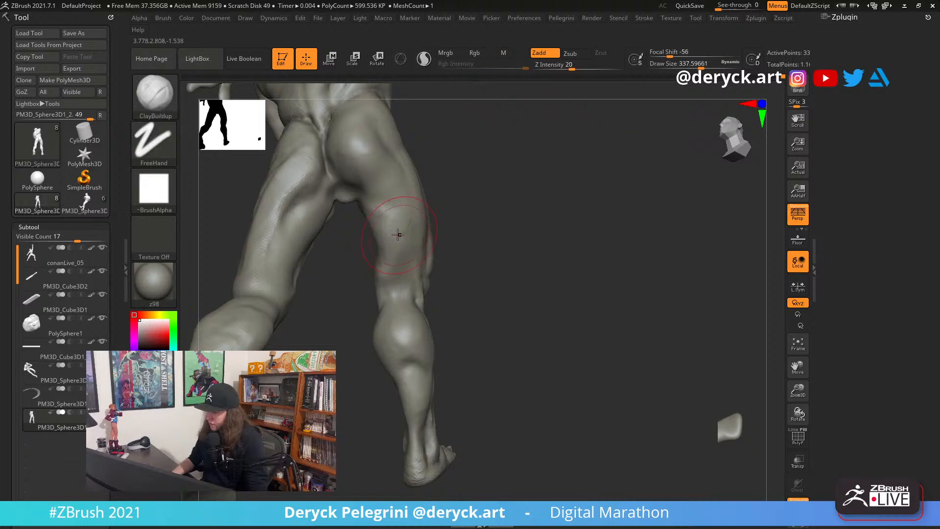
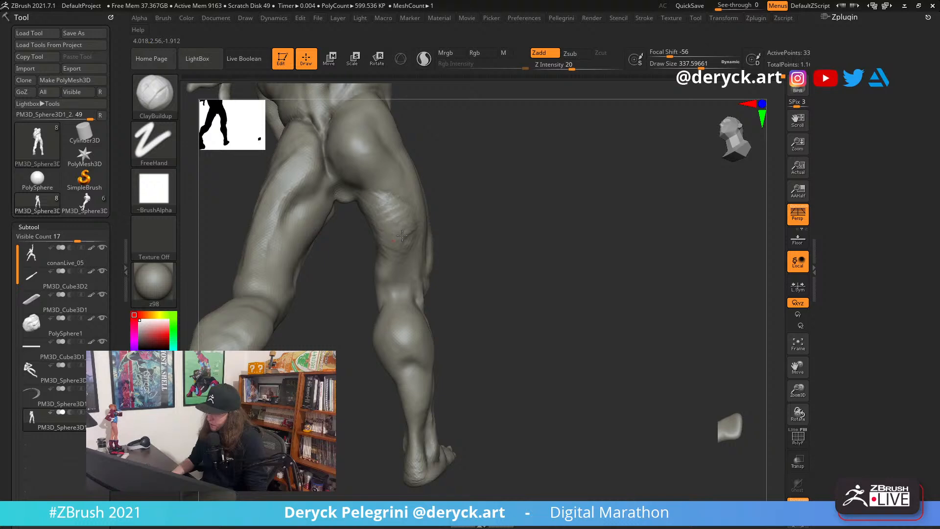
{"action": "key", "text": "shift"}
{"action": "mouse_move", "coordinate": [431, 205]}
{"action": "left_mouse_down"}
{"action": "mouse_move", "coordinate": [447, 203]}
{"action": "mouse_move", "coordinate": [305, 242]}
{"action": "mouse_move", "coordinate": [355, 230]}
{"action": "left_mouse_up"}
{"action": "left_click_drag", "start_coordinate": [350, 189], "coordinate": [342, 172], "text": "shift"}
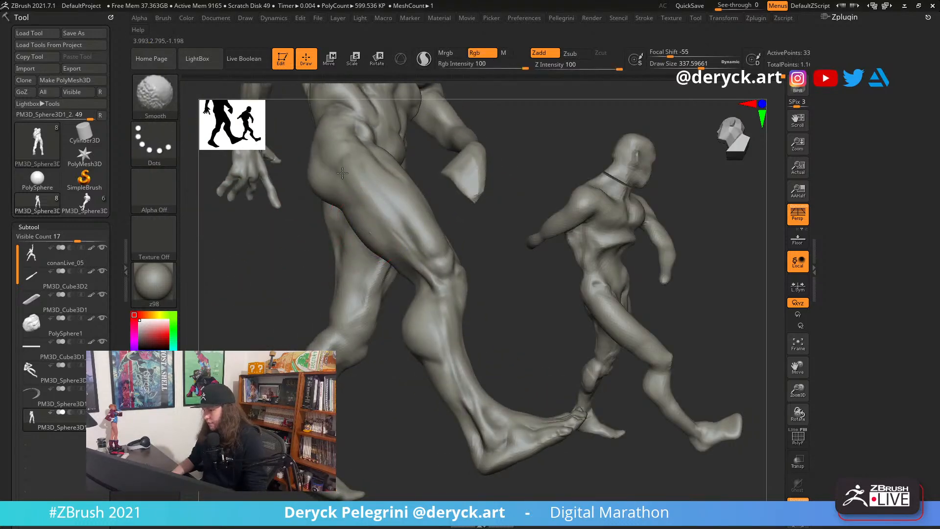
Refine the muscle forms on the side of the right thigh with Sculptris Pro at a draw size of about 128
{"action": "mouse_move", "coordinate": [254, 252]}
{"action": "left_mouse_down"}
{"action": "mouse_move", "coordinate": [382, 251]}
{"action": "mouse_move", "coordinate": [345, 248]}
{"action": "left_mouse_up"}
{"action": "key", "text": "3"}
{"action": "key", "text": "s"}
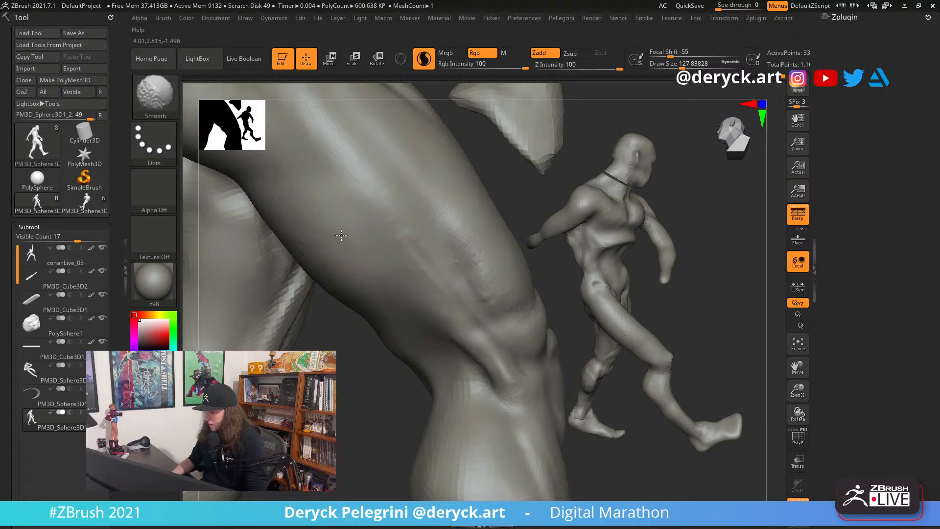
{"action": "left_click_drag", "start_coordinate": [345, 367], "coordinate": [406, 291], "text": "alt"}
{"action": "left_click_drag", "start_coordinate": [343, 289], "coordinate": [317, 288], "text": "alt"}
Examine the complete sculpture group from several angles
{"action": "key", "text": "ctrl+n"}
{"action": "mouse_move", "coordinate": [252, 260]}
{"action": "left_mouse_down", "text": "shift"}
{"action": "mouse_move", "coordinate": [283, 224]}
{"action": "mouse_move", "coordinate": [313, 224]}
{"action": "mouse_move", "coordinate": [323, 248]}
{"action": "mouse_move", "coordinate": [602, 235]}
{"action": "mouse_move", "coordinate": [614, 325]}
{"action": "mouse_move", "coordinate": [636, 342]}
{"action": "mouse_move", "coordinate": [611, 282]}
{"action": "mouse_move", "coordinate": [658, 257]}
{"action": "mouse_move", "coordinate": [613, 260]}
{"action": "mouse_move", "coordinate": [252, 200]}
{"action": "mouse_move", "coordinate": [322, 212]}
{"action": "mouse_move", "coordinate": [274, 218]}
{"action": "mouse_move", "coordinate": [281, 205]}
{"action": "mouse_move", "coordinate": [266, 212]}
{"action": "mouse_move", "coordinate": [276, 219]}
{"action": "mouse_move", "coordinate": [336, 203]}
{"action": "mouse_move", "coordinate": [600, 210]}
{"action": "mouse_move", "coordinate": [625, 167]}
{"action": "mouse_move", "coordinate": [627, 187]}
{"action": "left_mouse_up", "text": "shift"}
{"action": "left_click_drag", "start_coordinate": [583, 163], "coordinate": [411, 190]}
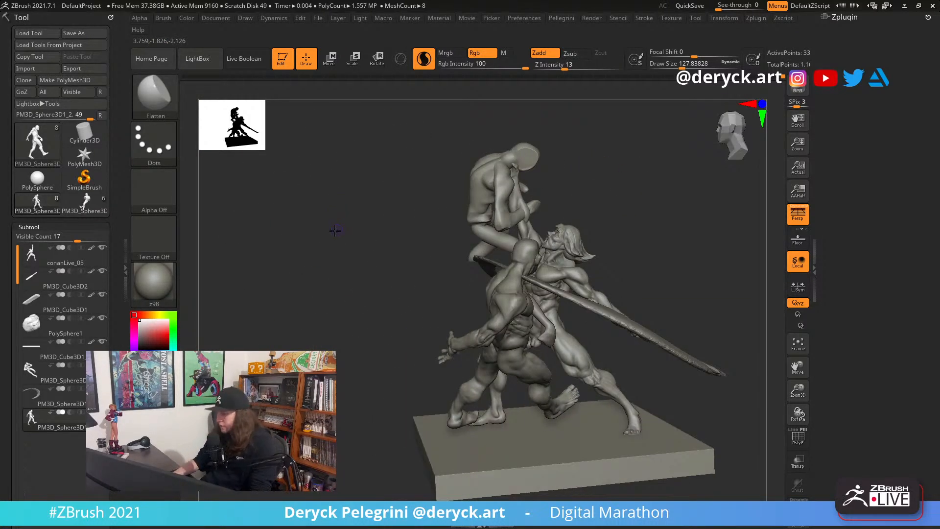
{"action": "mouse_move", "coordinate": [335, 231]}
{"action": "left_mouse_down"}
{"action": "mouse_move", "coordinate": [327, 220]}
{"action": "mouse_move", "coordinate": [298, 221]}
{"action": "left_mouse_up"}
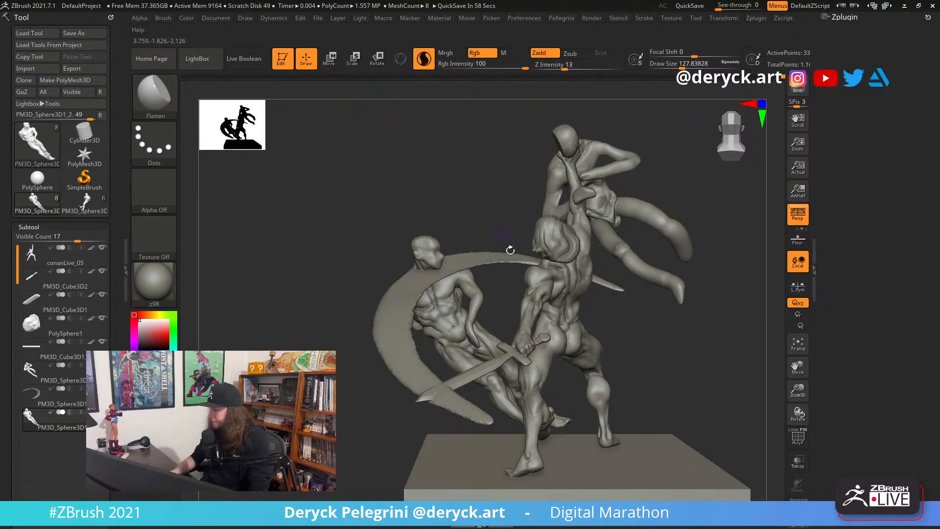
Smooth the trapezius on the right side of the bald figure's neck at a draw size of about 128
{"action": "mouse_move", "coordinate": [374, 214]}
{"action": "left_mouse_down"}
{"action": "mouse_move", "coordinate": [325, 207]}
{"action": "mouse_move", "coordinate": [323, 215]}
{"action": "mouse_move", "coordinate": [318, 204]}
{"action": "mouse_move", "coordinate": [275, 196]}
{"action": "mouse_move", "coordinate": [285, 286]}
{"action": "mouse_move", "coordinate": [269, 251]}
{"action": "mouse_move", "coordinate": [279, 260]}
{"action": "mouse_move", "coordinate": [258, 264]}
{"action": "mouse_move", "coordinate": [274, 250]}
{"action": "mouse_move", "coordinate": [269, 212]}
{"action": "mouse_move", "coordinate": [325, 251]}
{"action": "mouse_move", "coordinate": [304, 176]}
{"action": "mouse_move", "coordinate": [294, 227]}
{"action": "mouse_move", "coordinate": [329, 214]}
{"action": "left_mouse_up"}
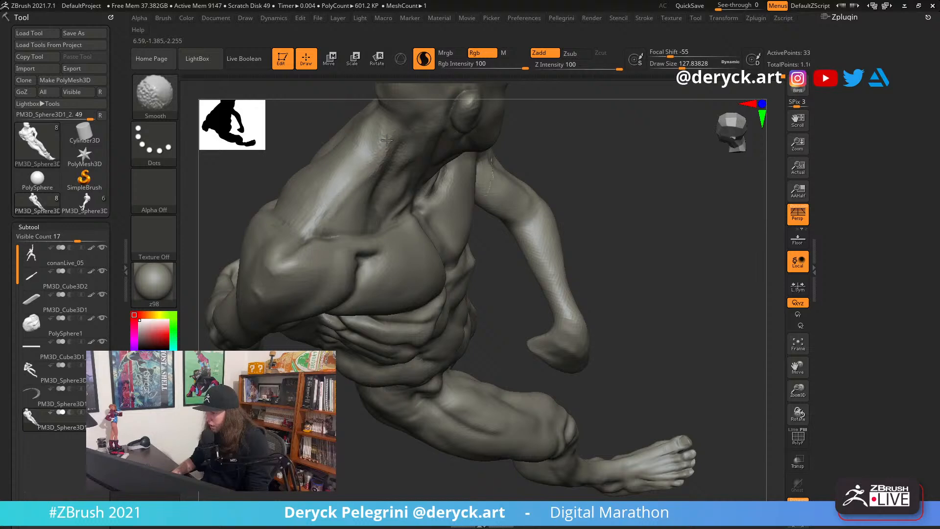
{"action": "left_click_drag", "start_coordinate": [373, 132], "coordinate": [328, 220]}
{"action": "mouse_move", "coordinate": [243, 208]}
{"action": "left_mouse_down"}
{"action": "mouse_move", "coordinate": [331, 229]}
{"action": "mouse_move", "coordinate": [298, 258]}
{"action": "mouse_move", "coordinate": [396, 245]}
{"action": "mouse_move", "coordinate": [322, 321]}
{"action": "mouse_move", "coordinate": [316, 289]}
{"action": "mouse_move", "coordinate": [291, 296]}
{"action": "mouse_move", "coordinate": [497, 293]}
{"action": "left_mouse_up"}
Isolate the conanLive_05 figure, and flatten and smooth its left ribs and upper arm
{"action": "key", "text": "ctrl+shift+s"}
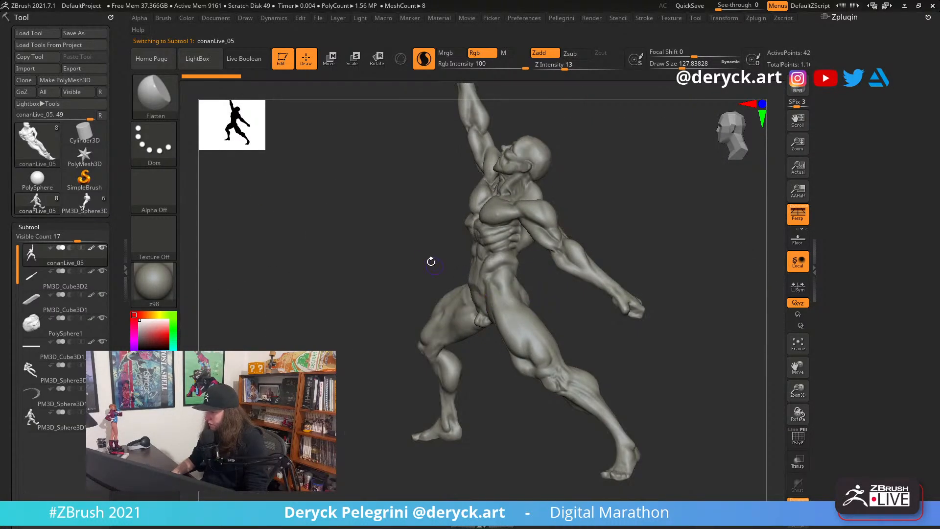
{"action": "left_click_drag", "start_coordinate": [431, 260], "coordinate": [372, 297], "text": "alt"}
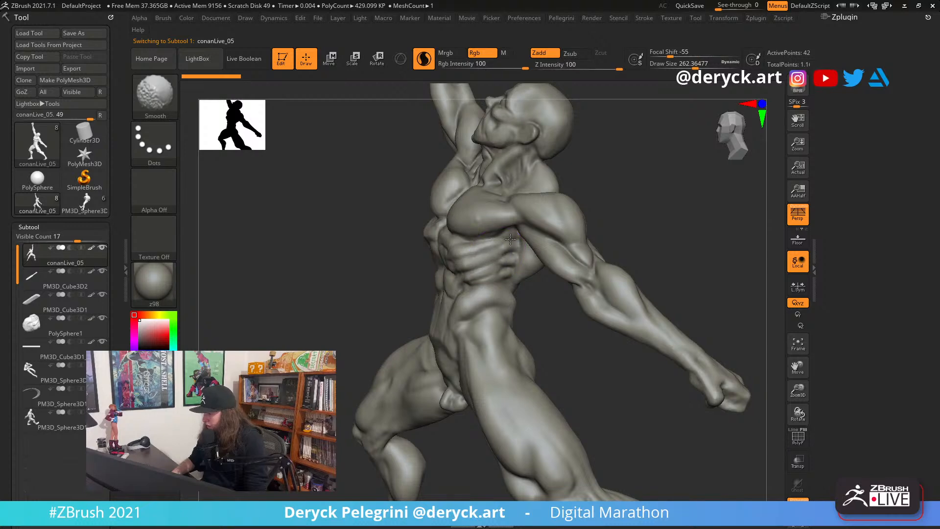
{"action": "key", "text": "b"}
{"action": "key", "text": "f"}
{"action": "key", "text": "l"}
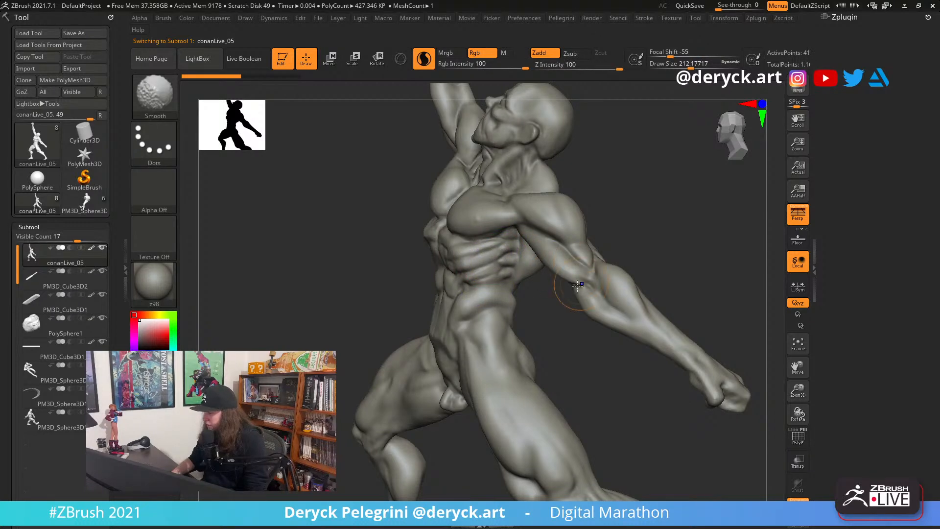
{"action": "mouse_move", "coordinate": [616, 217]}
{"action": "left_mouse_down"}
{"action": "mouse_move", "coordinate": [650, 218]}
{"action": "mouse_move", "coordinate": [625, 221]}
{"action": "left_mouse_up"}
Adjust the left ribs and abdomen of conanLive_05 with the Move brush at a draw size of about 251
{"action": "left_click_drag", "start_coordinate": [324, 237], "coordinate": [497, 239]}
{"action": "key", "text": "b"}
{"action": "key", "text": "m"}
{"action": "key", "text": "v"}
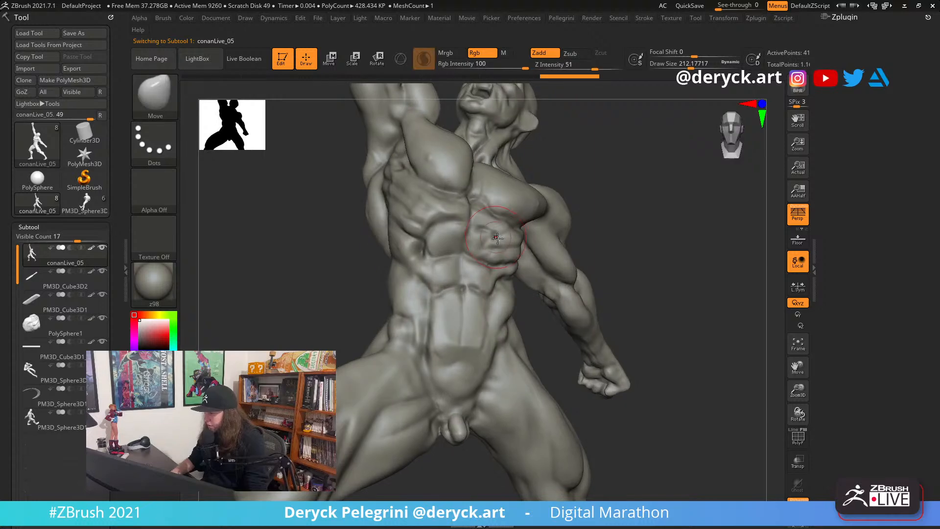
{"action": "left_click_drag", "start_coordinate": [656, 210], "coordinate": [541, 196]}
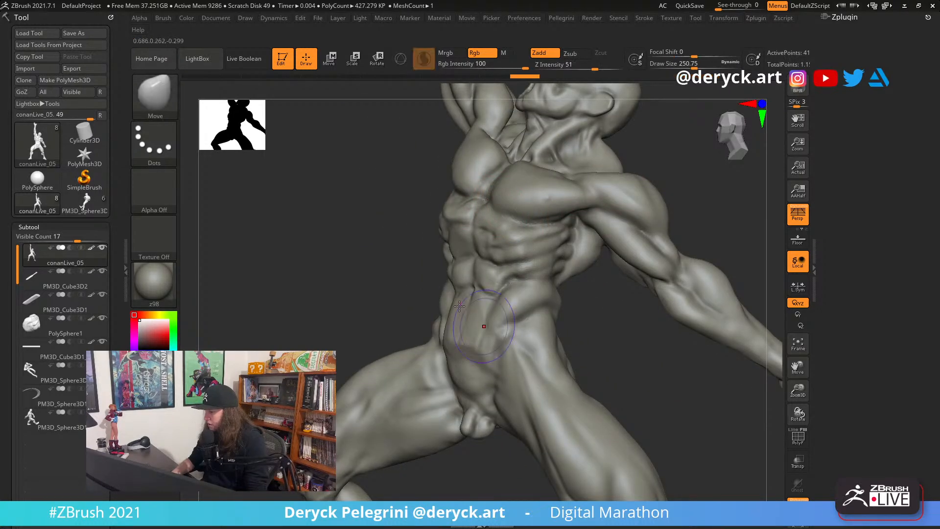
{"action": "left_click_drag", "start_coordinate": [459, 306], "coordinate": [414, 230]}
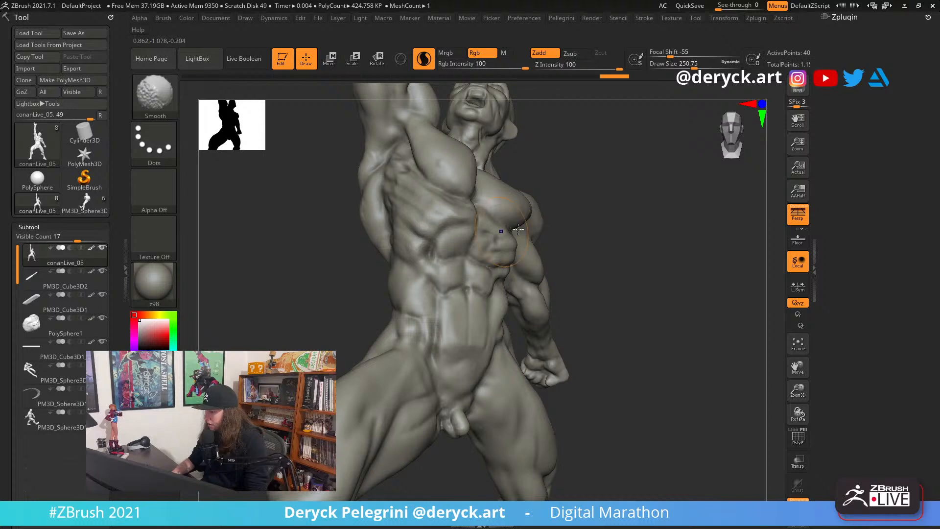
Smooth and flatten the ribs below the pectorals, and build up the right ribs with ClayBuildup
{"action": "left_click_drag", "start_coordinate": [518, 229], "coordinate": [439, 235]}
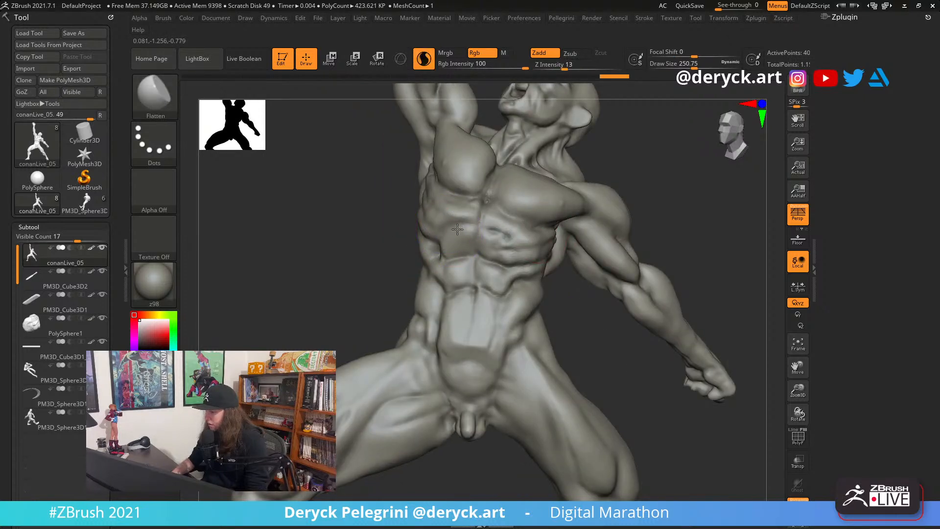
{"action": "key", "text": "b"}
{"action": "key", "text": "c"}
{"action": "key", "text": "b"}
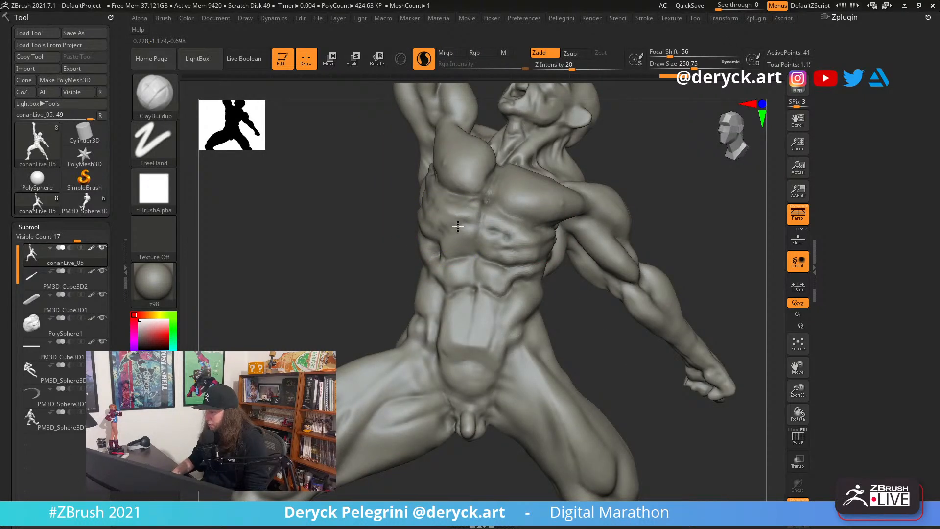
Show the complete sculpture group again and hide the hair on the conanLive_05 figure
{"action": "right_click_drag", "start_coordinate": [392, 218], "coordinate": [333, 176], "text": "ctrl"}
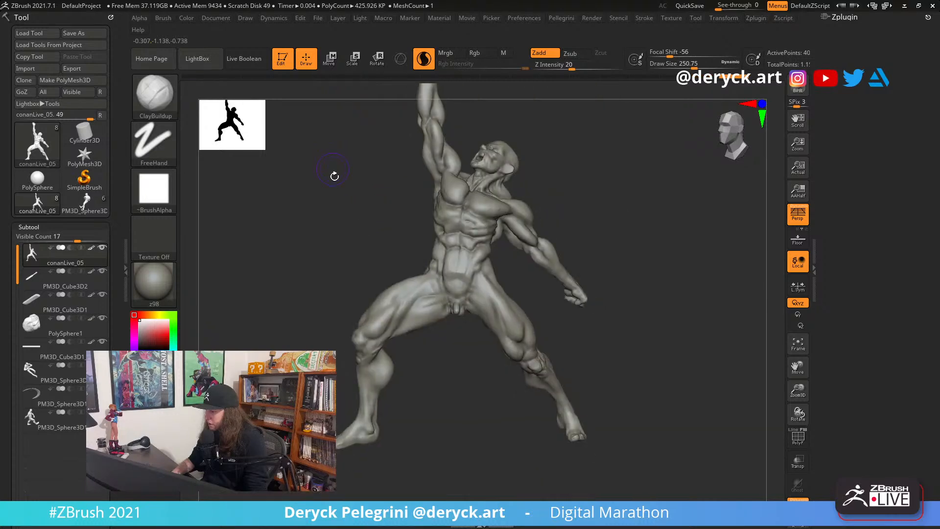
{"action": "left_click_drag", "start_coordinate": [333, 176], "coordinate": [330, 239]}
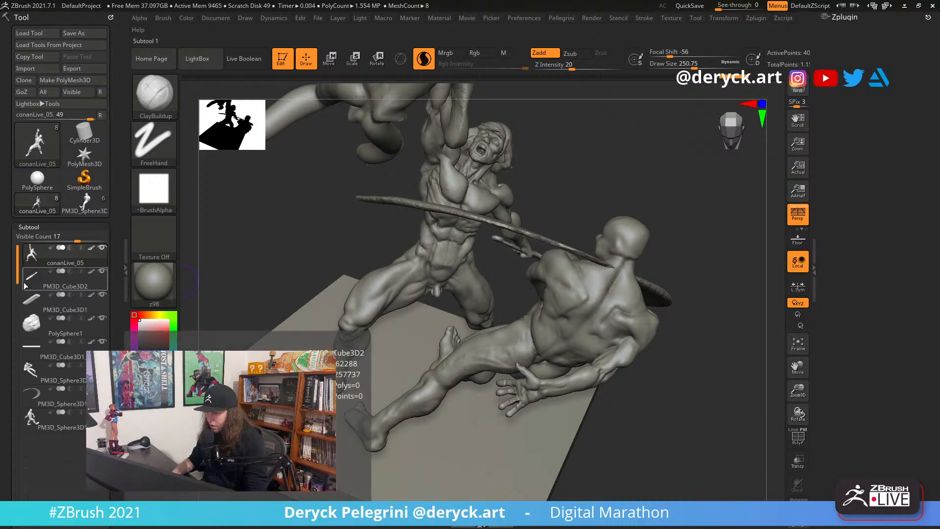
{"action": "left_click", "coordinate": [101, 248]}
{"action": "left_click_drag", "start_coordinate": [305, 220], "coordinate": [210, 325]}
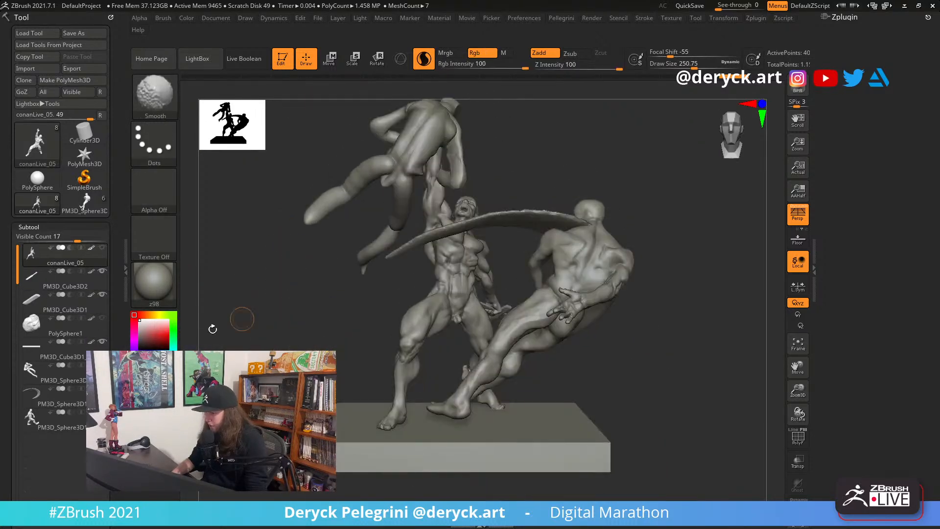
Check the sculpture group from several sides, toggling the visibility of the hair and the conanLive_05 figure, and reselect conanLive_05
{"action": "left_click_drag", "start_coordinate": [321, 260], "coordinate": [260, 203]}
{"action": "left_click_drag", "start_coordinate": [369, 138], "coordinate": [333, 156]}
{"action": "left_click", "coordinate": [101, 318]}
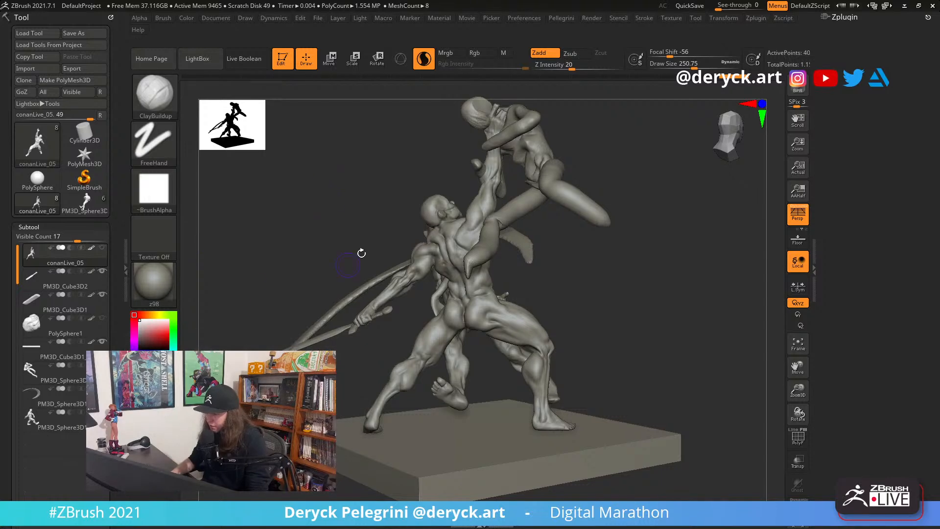
{"action": "mouse_move", "coordinate": [295, 188]}
{"action": "left_mouse_down"}
{"action": "mouse_move", "coordinate": [324, 179]}
{"action": "mouse_move", "coordinate": [312, 198]}
{"action": "mouse_move", "coordinate": [325, 195]}
{"action": "mouse_move", "coordinate": [298, 210]}
{"action": "mouse_move", "coordinate": [300, 190]}
{"action": "mouse_move", "coordinate": [290, 189]}
{"action": "mouse_move", "coordinate": [307, 184]}
{"action": "mouse_move", "coordinate": [268, 189]}
{"action": "mouse_move", "coordinate": [303, 191]}
{"action": "left_mouse_up"}
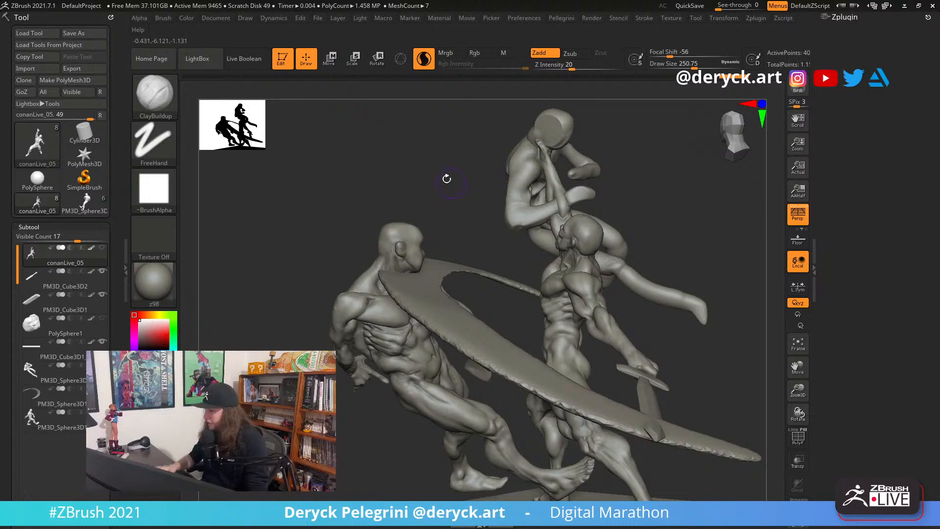
{"action": "mouse_move", "coordinate": [446, 179]}
{"action": "left_mouse_down"}
{"action": "mouse_move", "coordinate": [348, 159]}
{"action": "mouse_move", "coordinate": [403, 174]}
{"action": "left_mouse_up"}
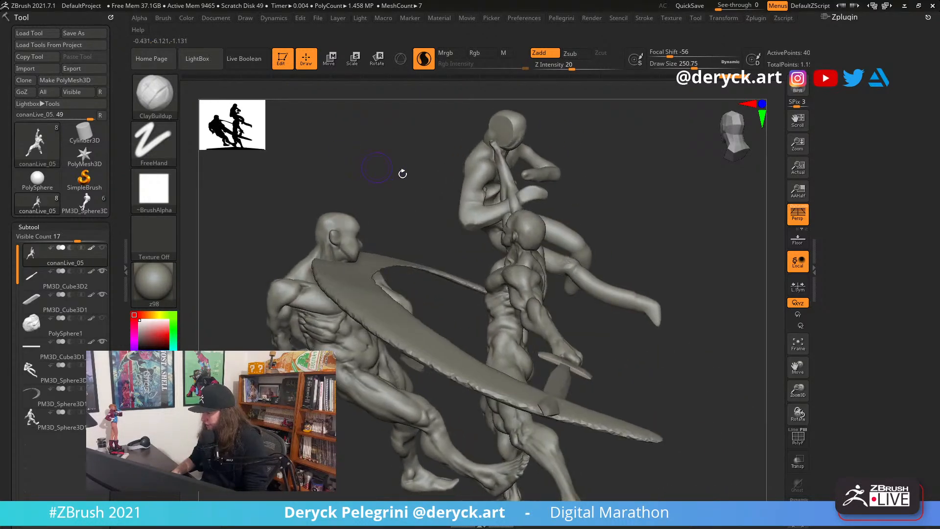
{"action": "mouse_move", "coordinate": [470, 181]}
{"action": "left_mouse_down"}
{"action": "mouse_move", "coordinate": [479, 175]}
{"action": "mouse_move", "coordinate": [465, 195]}
{"action": "mouse_move", "coordinate": [497, 207]}
{"action": "left_mouse_up"}
{"action": "mouse_move", "coordinate": [428, 191]}
{"action": "left_mouse_down"}
{"action": "mouse_move", "coordinate": [447, 189]}
{"action": "mouse_move", "coordinate": [250, 288]}
{"action": "left_mouse_up"}
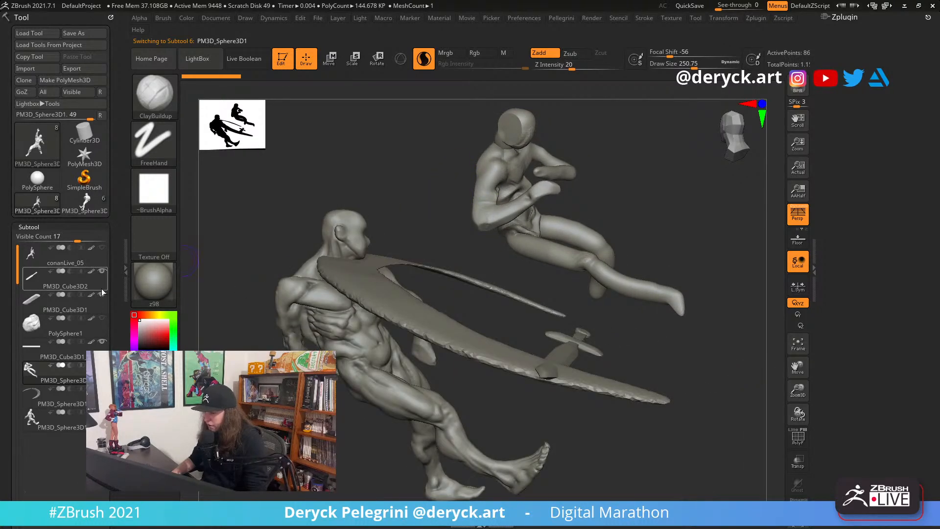
{"action": "left_click", "coordinate": [27, 264]}
{"action": "mouse_move", "coordinate": [313, 235]}
{"action": "left_mouse_down"}
{"action": "mouse_move", "coordinate": [338, 161]}
{"action": "mouse_move", "coordinate": [336, 174]}
{"action": "mouse_move", "coordinate": [294, 176]}
{"action": "mouse_move", "coordinate": [431, 169]}
{"action": "mouse_move", "coordinate": [355, 156]}
{"action": "mouse_move", "coordinate": [310, 168]}
{"action": "mouse_move", "coordinate": [320, 182]}
{"action": "mouse_move", "coordinate": [304, 161]}
{"action": "mouse_move", "coordinate": [282, 159]}
{"action": "left_mouse_up"}
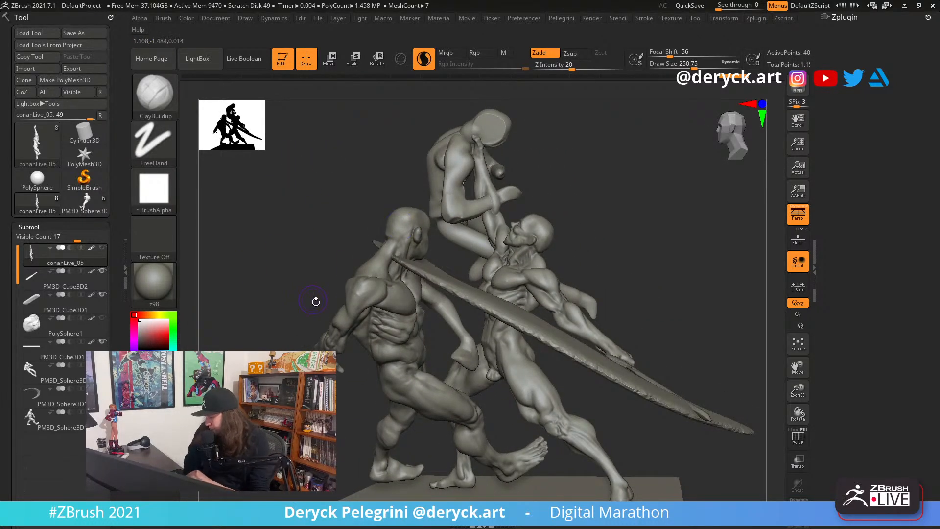
Examine the poses and silhouette of the complete sculpture group from the side, front, above and behind
{"action": "left_click_drag", "start_coordinate": [362, 268], "coordinate": [348, 271]}
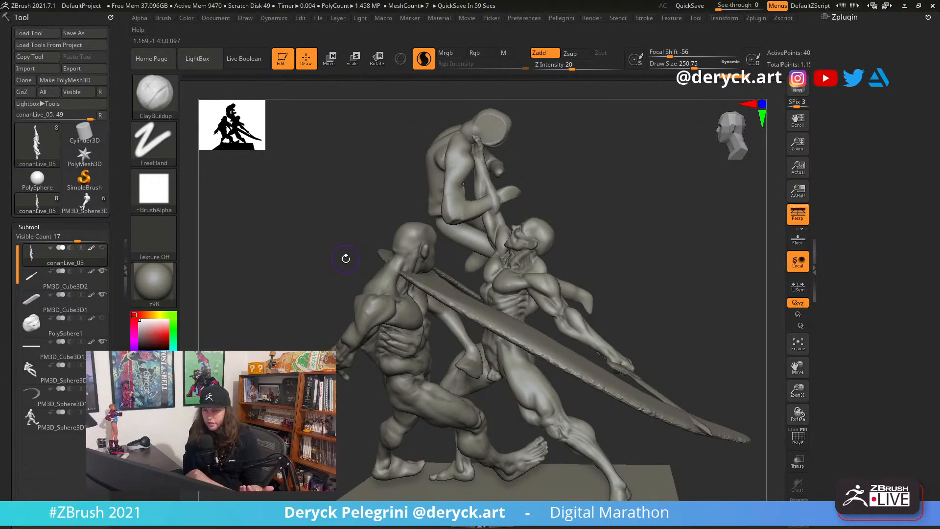
{"action": "mouse_move", "coordinate": [330, 228]}
{"action": "left_mouse_down"}
{"action": "mouse_move", "coordinate": [359, 225]}
{"action": "mouse_move", "coordinate": [351, 226]}
{"action": "left_mouse_up"}
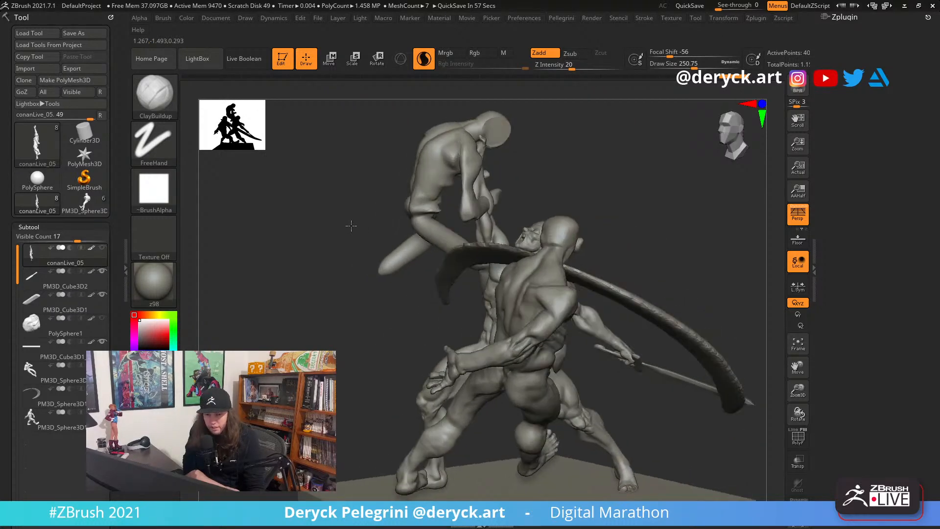
{"action": "mouse_move", "coordinate": [352, 278]}
{"action": "left_mouse_down"}
{"action": "mouse_move", "coordinate": [360, 250]}
{"action": "mouse_move", "coordinate": [387, 255]}
{"action": "mouse_move", "coordinate": [309, 333]}
{"action": "mouse_move", "coordinate": [332, 325]}
{"action": "left_mouse_up"}
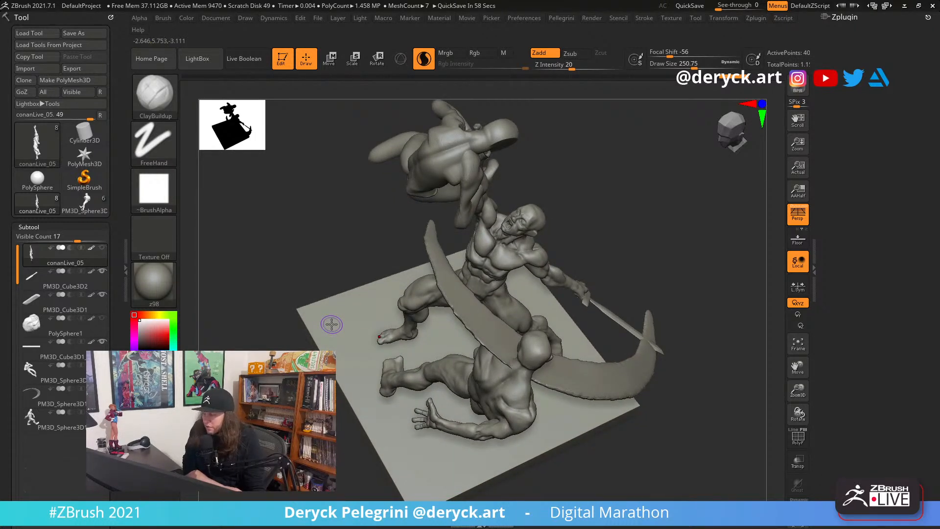
{"action": "mouse_move", "coordinate": [317, 265]}
{"action": "left_mouse_down"}
{"action": "mouse_move", "coordinate": [299, 280]}
{"action": "mouse_move", "coordinate": [284, 262]}
{"action": "left_mouse_up"}
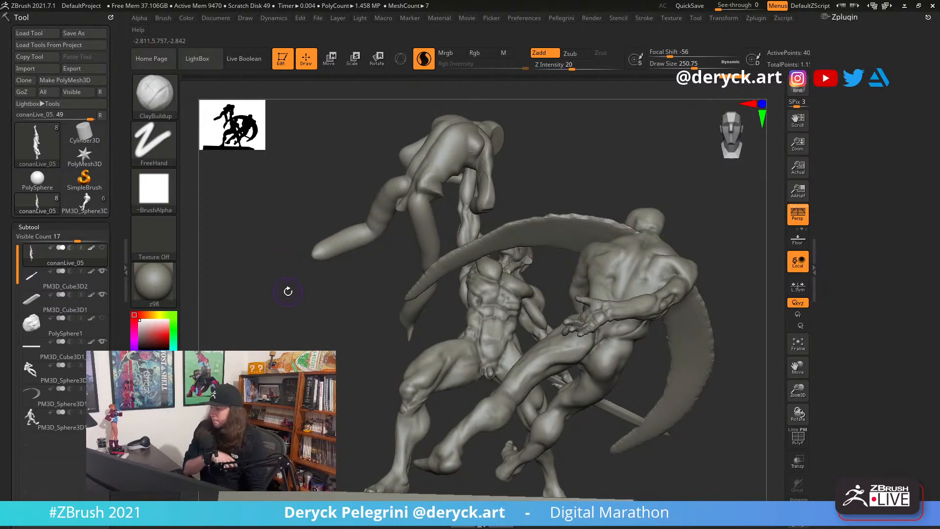
{"action": "mouse_move", "coordinate": [292, 320]}
{"action": "left_mouse_down"}
{"action": "mouse_move", "coordinate": [322, 323]}
{"action": "mouse_move", "coordinate": [304, 342]}
{"action": "left_mouse_up"}
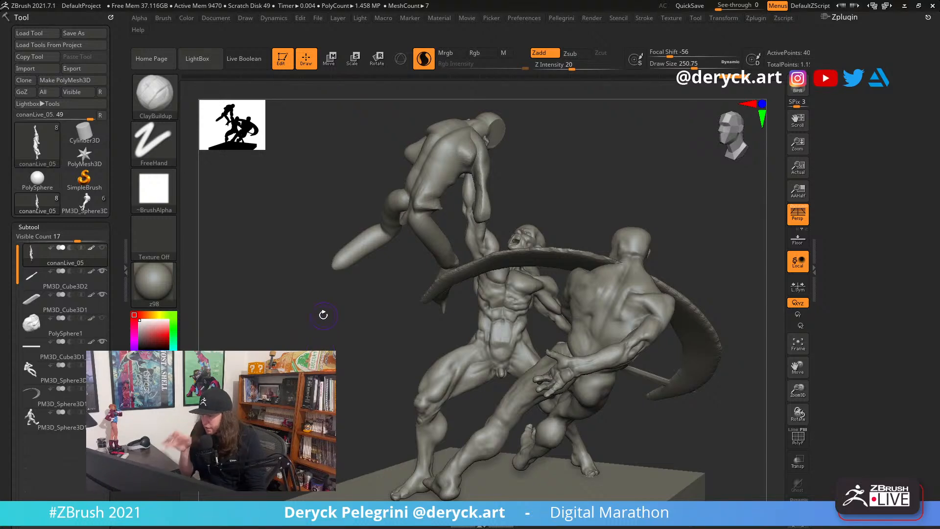
{"action": "mouse_move", "coordinate": [308, 344]}
{"action": "left_mouse_down"}
{"action": "mouse_move", "coordinate": [284, 341]}
{"action": "mouse_move", "coordinate": [288, 319]}
{"action": "mouse_move", "coordinate": [294, 326]}
{"action": "left_mouse_up"}
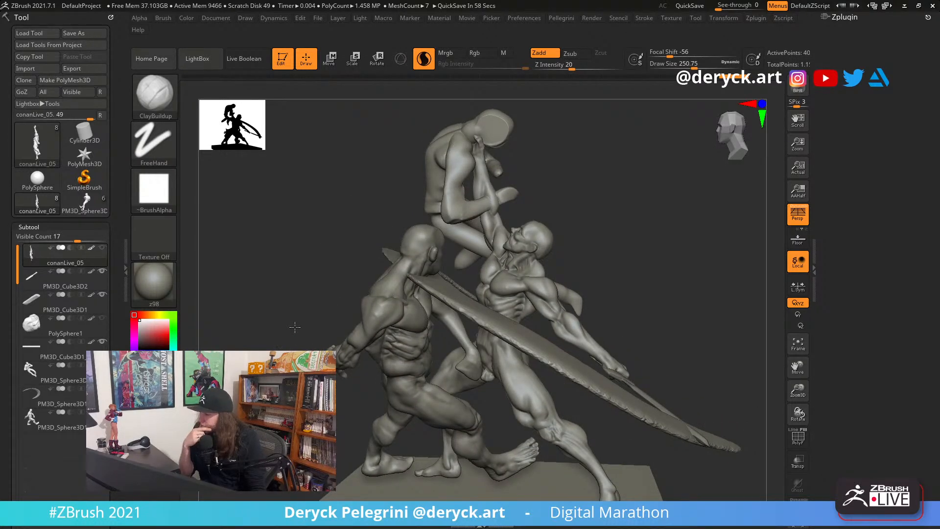
{"action": "left_click_drag", "start_coordinate": [295, 327], "coordinate": [334, 323]}
{"action": "mouse_move", "coordinate": [364, 320]}
{"action": "left_mouse_down"}
{"action": "mouse_move", "coordinate": [322, 206]}
{"action": "mouse_move", "coordinate": [343, 184]}
{"action": "mouse_move", "coordinate": [402, 170]}
{"action": "left_mouse_up"}
{"action": "mouse_move", "coordinate": [273, 283]}
{"action": "left_mouse_down"}
{"action": "mouse_move", "coordinate": [293, 313]}
{"action": "mouse_move", "coordinate": [285, 272]}
{"action": "mouse_move", "coordinate": [292, 288]}
{"action": "mouse_move", "coordinate": [283, 347]}
{"action": "mouse_move", "coordinate": [187, 326]}
{"action": "left_mouse_up"}
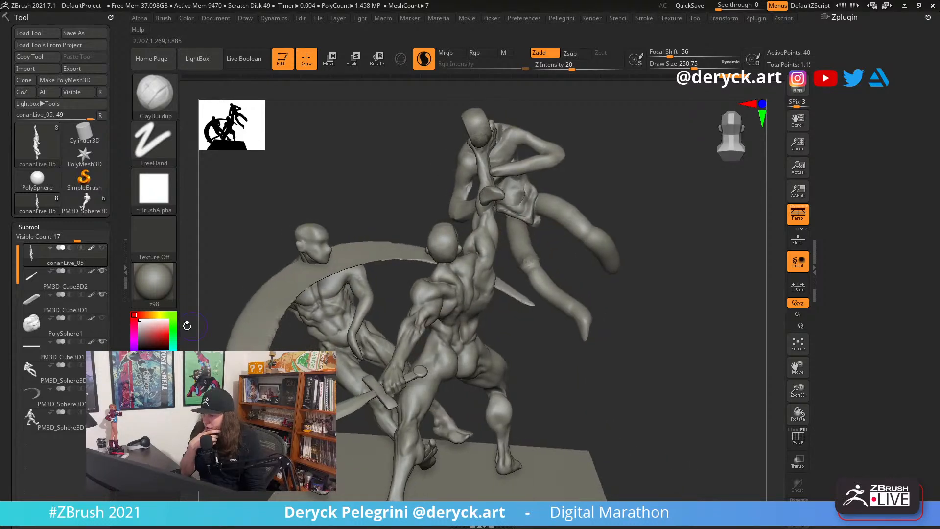
Hide the large crescent-shaped subtool and check the three figures without it from behind and from the front
{"action": "left_click", "coordinate": [102, 388]}
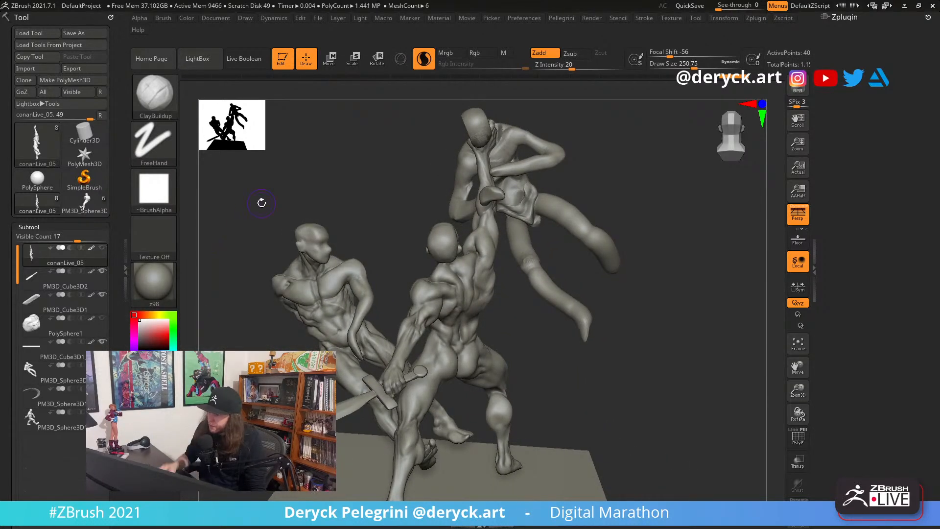
{"action": "mouse_move", "coordinate": [261, 202]}
{"action": "left_mouse_down"}
{"action": "mouse_move", "coordinate": [270, 231]}
{"action": "mouse_move", "coordinate": [319, 210]}
{"action": "mouse_move", "coordinate": [286, 220]}
{"action": "mouse_move", "coordinate": [304, 210]}
{"action": "left_mouse_up"}
{"action": "mouse_move", "coordinate": [300, 243]}
{"action": "left_mouse_down"}
{"action": "mouse_move", "coordinate": [288, 244]}
{"action": "mouse_move", "coordinate": [313, 229]}
{"action": "mouse_move", "coordinate": [313, 240]}
{"action": "mouse_move", "coordinate": [308, 226]}
{"action": "mouse_move", "coordinate": [325, 216]}
{"action": "mouse_move", "coordinate": [352, 212]}
{"action": "mouse_move", "coordinate": [246, 216]}
{"action": "mouse_move", "coordinate": [269, 231]}
{"action": "mouse_move", "coordinate": [239, 226]}
{"action": "mouse_move", "coordinate": [457, 325]}
{"action": "left_mouse_up"}
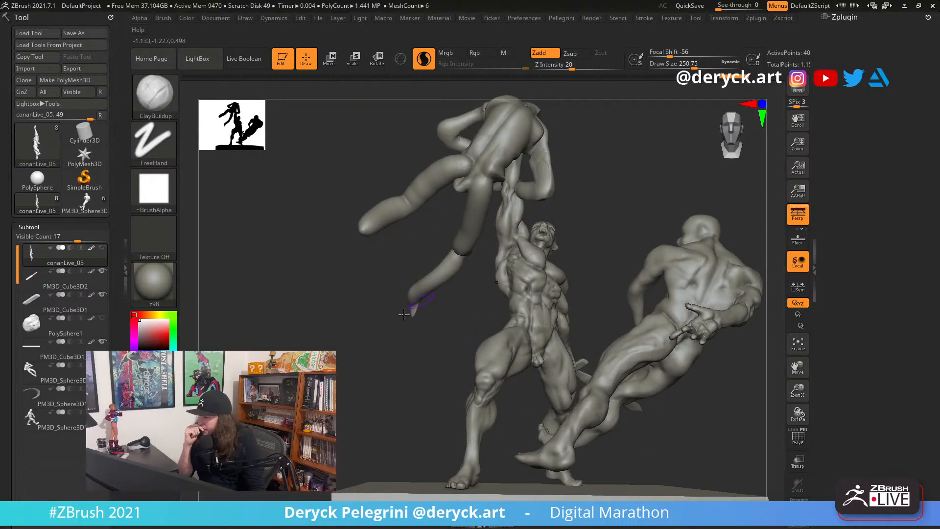
{"action": "mouse_move", "coordinate": [404, 314]}
{"action": "left_mouse_down"}
{"action": "mouse_move", "coordinate": [383, 339]}
{"action": "mouse_move", "coordinate": [431, 277]}
{"action": "left_mouse_up"}
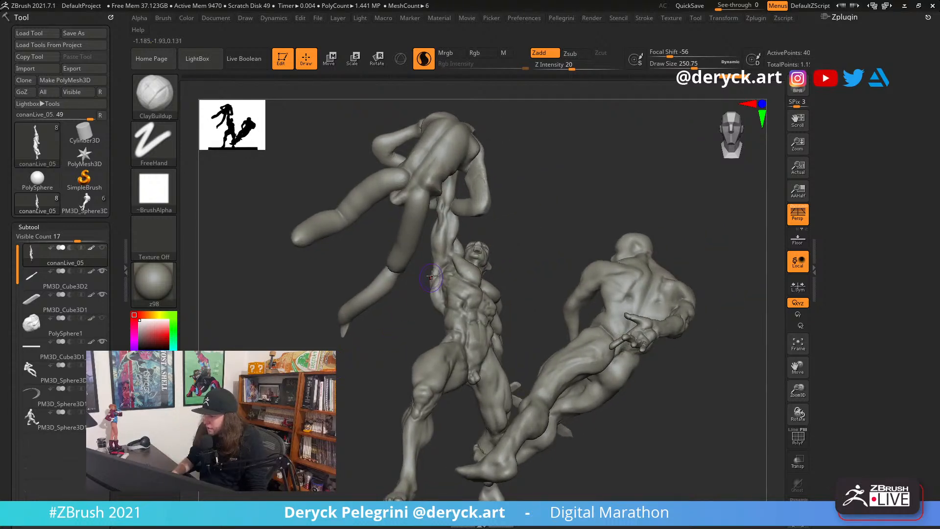
{"action": "mouse_move", "coordinate": [520, 231]}
{"action": "left_mouse_down"}
{"action": "mouse_move", "coordinate": [537, 213]}
{"action": "mouse_move", "coordinate": [537, 224]}
{"action": "mouse_move", "coordinate": [526, 221]}
{"action": "mouse_move", "coordinate": [530, 205]}
{"action": "mouse_move", "coordinate": [535, 225]}
{"action": "mouse_move", "coordinate": [536, 213]}
{"action": "mouse_move", "coordinate": [510, 216]}
{"action": "mouse_move", "coordinate": [530, 215]}
{"action": "mouse_move", "coordinate": [522, 262]}
{"action": "mouse_move", "coordinate": [343, 337]}
{"action": "mouse_move", "coordinate": [284, 320]}
{"action": "mouse_move", "coordinate": [285, 250]}
{"action": "mouse_move", "coordinate": [330, 191]}
{"action": "mouse_move", "coordinate": [294, 230]}
{"action": "left_mouse_up"}
Select the PM3D_Cube3D1_1 base, show the conanLive_05 figure again, and review the group without the crescent shape
{"action": "left_click", "coordinate": [354, 442], "text": "alt"}
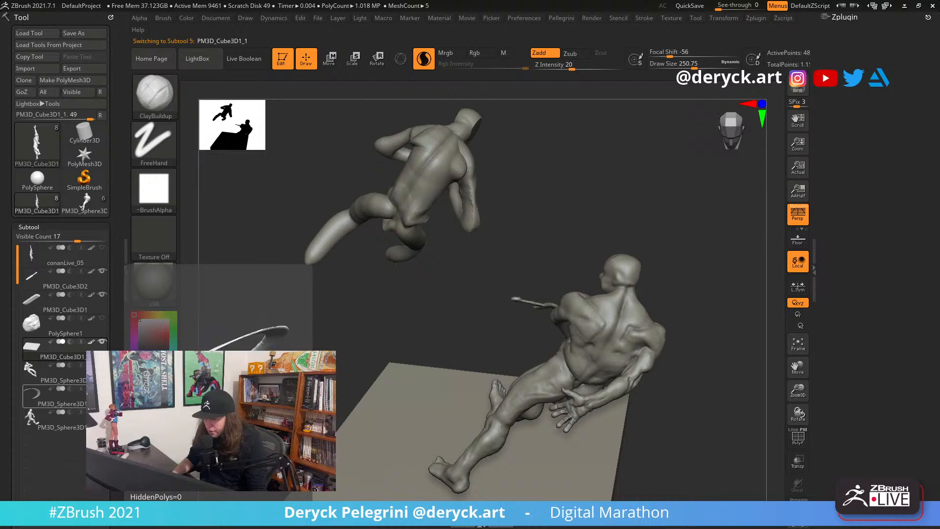
{"action": "left_click", "coordinate": [103, 248]}
{"action": "mouse_move", "coordinate": [285, 368]}
{"action": "left_mouse_down"}
{"action": "mouse_move", "coordinate": [287, 323]}
{"action": "mouse_move", "coordinate": [304, 332]}
{"action": "mouse_move", "coordinate": [287, 342]}
{"action": "mouse_move", "coordinate": [303, 344]}
{"action": "left_mouse_up"}
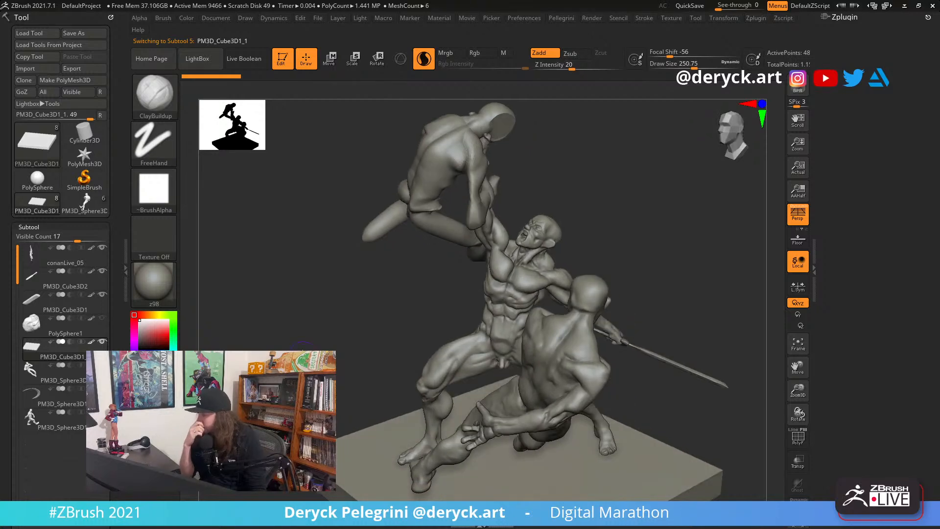
{"action": "mouse_move", "coordinate": [304, 299]}
{"action": "left_mouse_down"}
{"action": "mouse_move", "coordinate": [317, 312]}
{"action": "mouse_move", "coordinate": [283, 292]}
{"action": "mouse_move", "coordinate": [285, 328]}
{"action": "mouse_move", "coordinate": [302, 345]}
{"action": "mouse_move", "coordinate": [289, 319]}
{"action": "mouse_move", "coordinate": [443, 363]}
{"action": "mouse_move", "coordinate": [316, 323]}
{"action": "mouse_move", "coordinate": [313, 332]}
{"action": "left_mouse_up"}
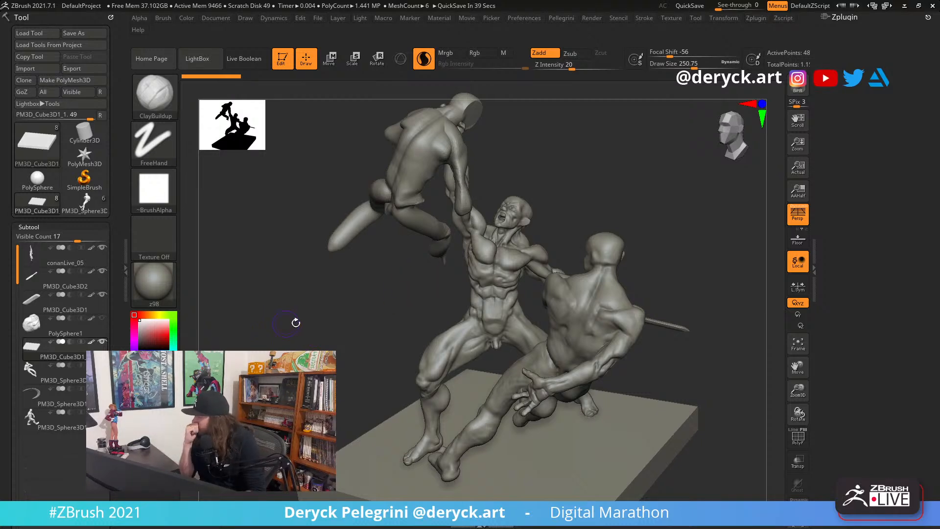
{"action": "mouse_move", "coordinate": [295, 322]}
{"action": "left_mouse_down"}
{"action": "mouse_move", "coordinate": [329, 279]}
{"action": "mouse_move", "coordinate": [321, 265]}
{"action": "mouse_move", "coordinate": [299, 271]}
{"action": "mouse_move", "coordinate": [307, 273]}
{"action": "left_mouse_up"}
{"action": "mouse_move", "coordinate": [478, 325]}
{"action": "left_mouse_down"}
{"action": "mouse_move", "coordinate": [565, 338]}
{"action": "mouse_move", "coordinate": [744, 304]}
{"action": "left_mouse_up"}
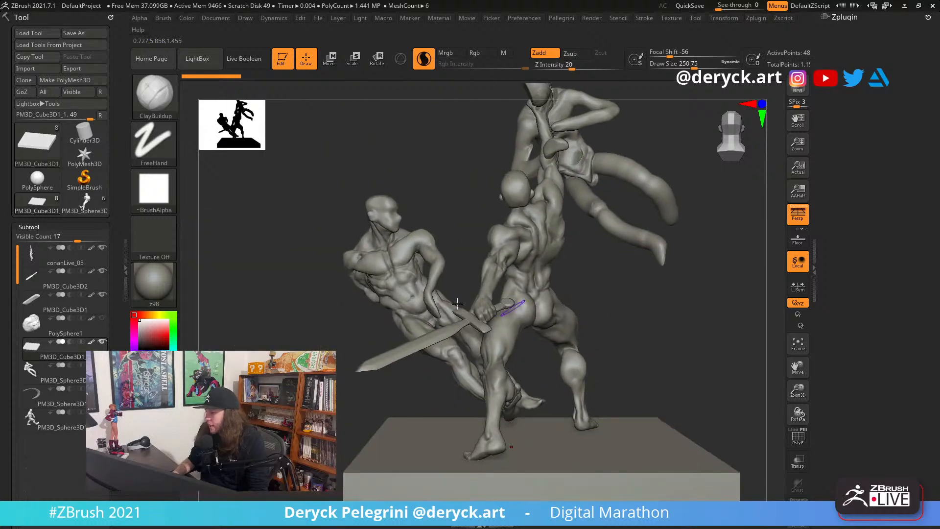
Compare the composition with the crescent-shaped subtool shown and hidden
{"action": "mouse_move", "coordinate": [333, 315]}
{"action": "left_mouse_down"}
{"action": "mouse_move", "coordinate": [272, 325]}
{"action": "mouse_move", "coordinate": [189, 292]}
{"action": "left_mouse_up"}
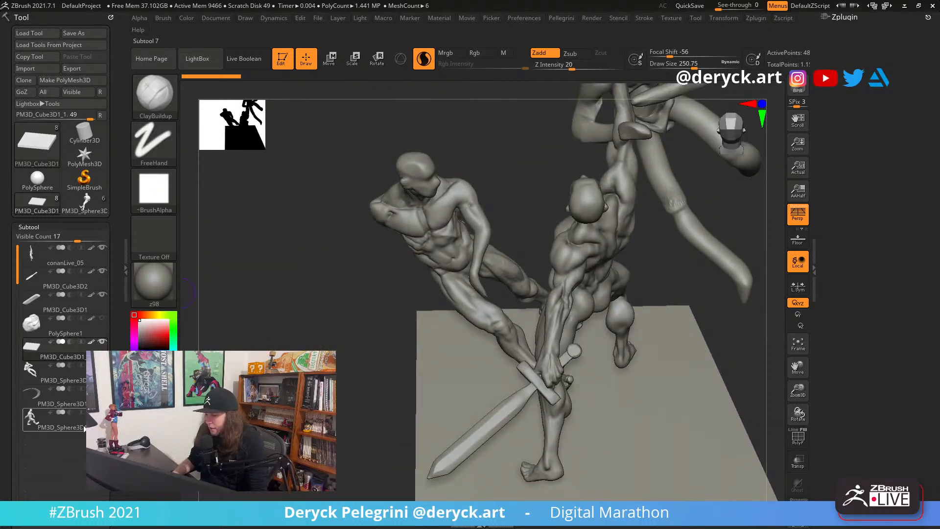
{"action": "mouse_move", "coordinate": [329, 344]}
{"action": "left_mouse_down"}
{"action": "mouse_move", "coordinate": [304, 318]}
{"action": "mouse_move", "coordinate": [300, 291]}
{"action": "mouse_move", "coordinate": [296, 336]}
{"action": "mouse_move", "coordinate": [262, 337]}
{"action": "mouse_move", "coordinate": [290, 340]}
{"action": "mouse_move", "coordinate": [237, 319]}
{"action": "mouse_move", "coordinate": [274, 312]}
{"action": "mouse_move", "coordinate": [245, 306]}
{"action": "mouse_move", "coordinate": [275, 296]}
{"action": "mouse_move", "coordinate": [449, 296]}
{"action": "mouse_move", "coordinate": [414, 300]}
{"action": "mouse_move", "coordinate": [479, 323]}
{"action": "mouse_move", "coordinate": [561, 333]}
{"action": "left_mouse_up"}
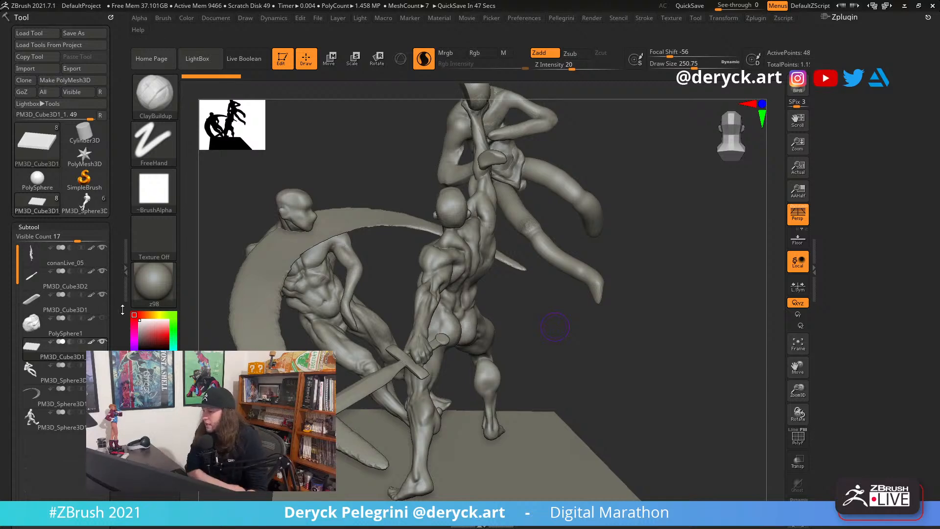
{"action": "mouse_move", "coordinate": [594, 381]}
{"action": "left_mouse_down"}
{"action": "mouse_move", "coordinate": [558, 381]}
{"action": "mouse_move", "coordinate": [562, 368]}
{"action": "mouse_move", "coordinate": [660, 357]}
{"action": "mouse_move", "coordinate": [251, 329]}
{"action": "mouse_move", "coordinate": [269, 326]}
{"action": "mouse_move", "coordinate": [270, 306]}
{"action": "mouse_move", "coordinate": [263, 310]}
{"action": "mouse_move", "coordinate": [277, 313]}
{"action": "mouse_move", "coordinate": [256, 304]}
{"action": "mouse_move", "coordinate": [365, 182]}
{"action": "mouse_move", "coordinate": [385, 353]}
{"action": "mouse_move", "coordinate": [368, 325]}
{"action": "mouse_move", "coordinate": [323, 321]}
{"action": "mouse_move", "coordinate": [254, 293]}
{"action": "mouse_move", "coordinate": [228, 302]}
{"action": "left_mouse_up"}
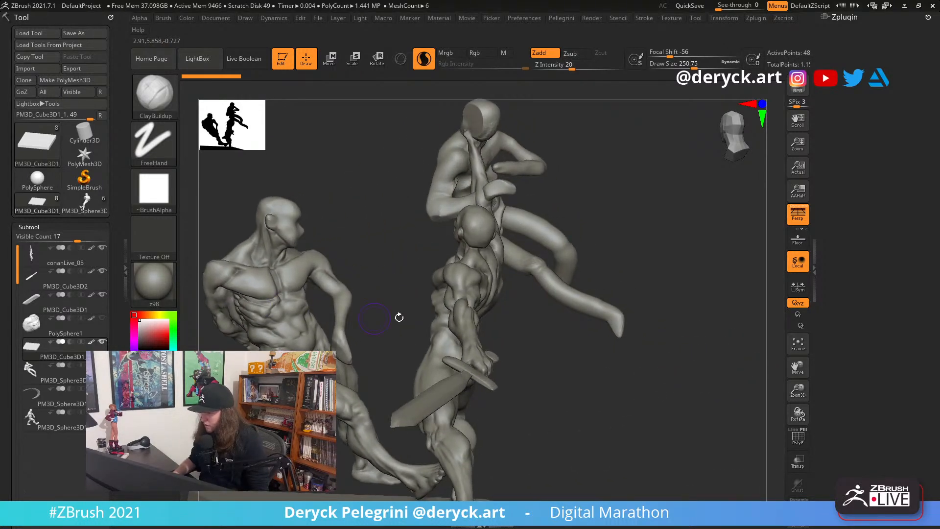
Save the sculpture as conanLive_06 and review the figures' poses from the side
{"action": "mouse_move", "coordinate": [546, 389]}
{"action": "left_mouse_down"}
{"action": "mouse_move", "coordinate": [604, 376]}
{"action": "mouse_move", "coordinate": [601, 367]}
{"action": "left_mouse_up"}
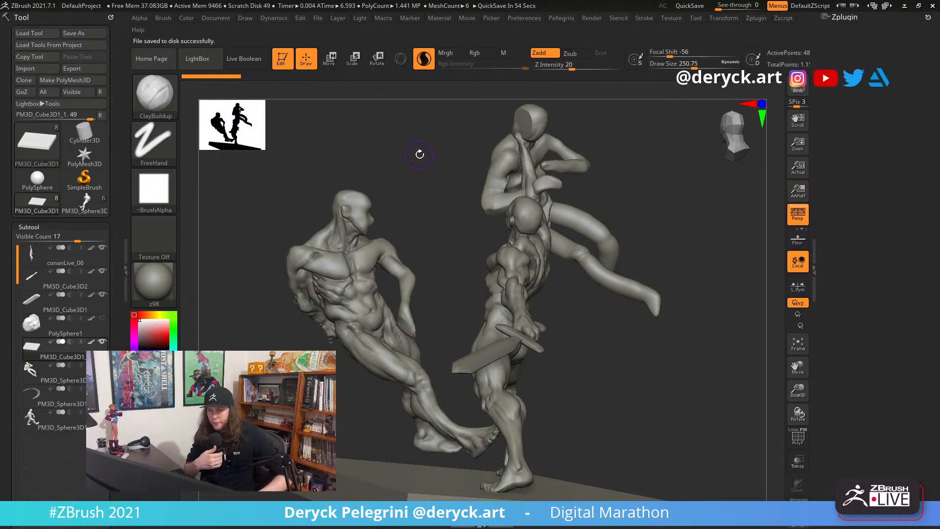
{"action": "mouse_move", "coordinate": [84, 205]}
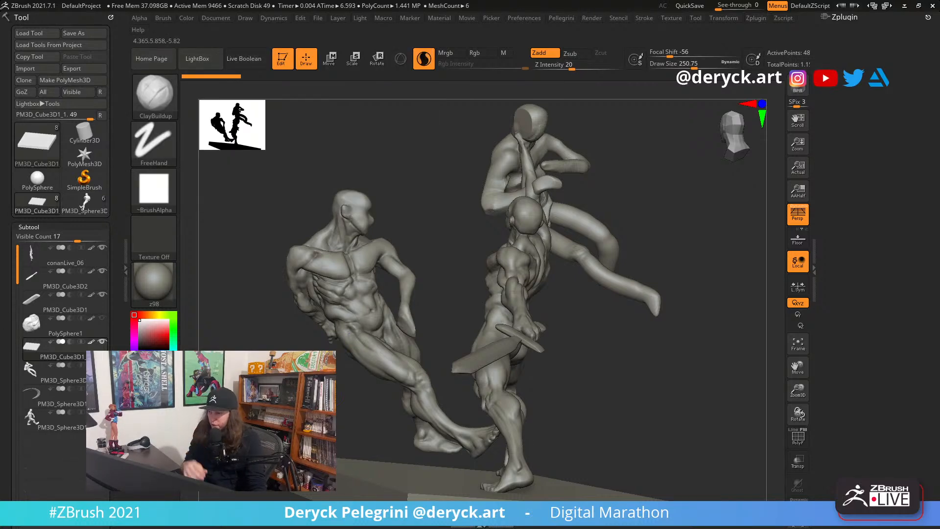
{"action": "left_click_drag", "start_coordinate": [274, 342], "coordinate": [302, 341]}
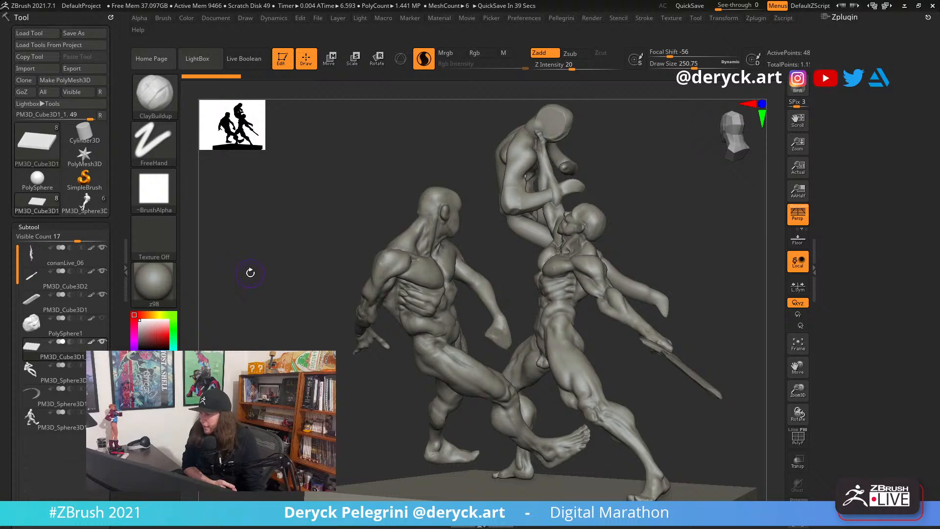
{"action": "mouse_move", "coordinate": [250, 272]}
{"action": "left_mouse_down"}
{"action": "mouse_move", "coordinate": [293, 310]}
{"action": "mouse_move", "coordinate": [338, 289]}
{"action": "mouse_move", "coordinate": [328, 289]}
{"action": "left_mouse_up"}
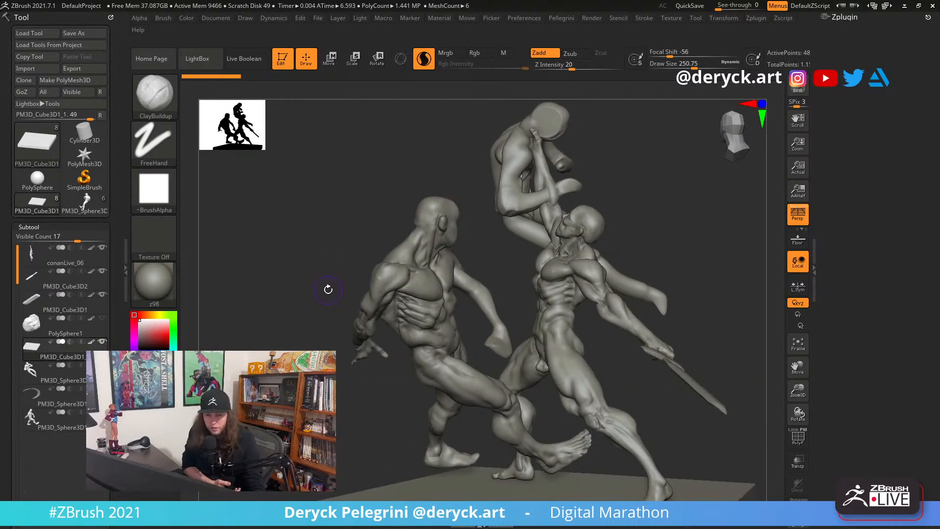